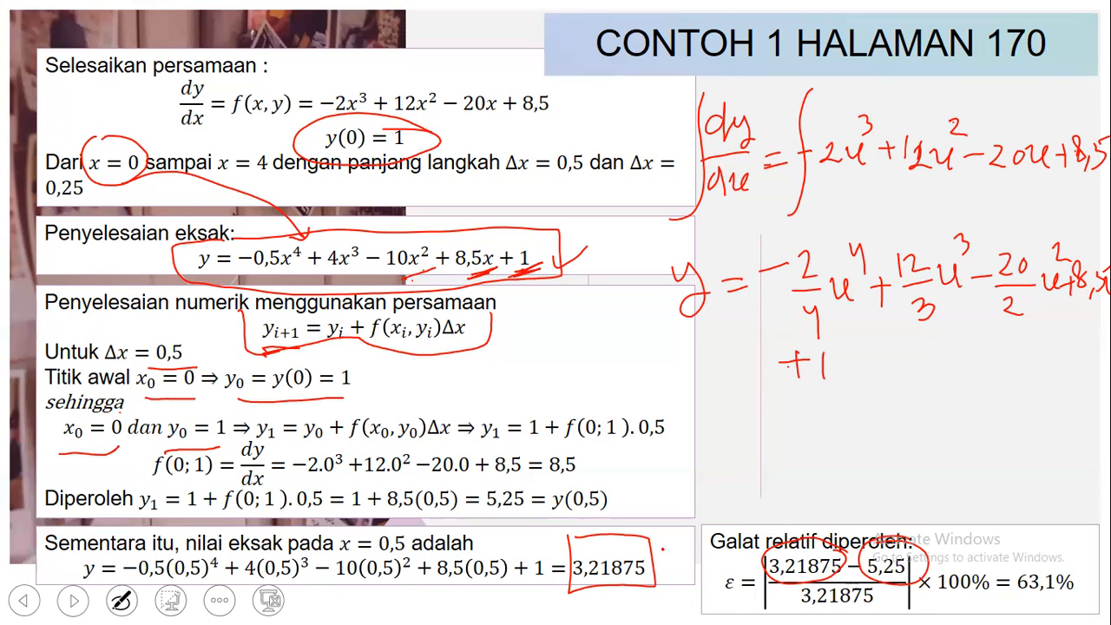
# Underline both 5,25 values in the estimate and error formula with the pen, then underline and bracket the 63,1% relative error
pyautogui.moveTo(872, 575); pyautogui.dragTo(913, 580)
pyautogui.moveTo(481, 517); pyautogui.dragTo(527, 508)
pyautogui.moveTo(1021, 594)
pyautogui.mouseDown()
pyautogui.moveTo(1068, 588)
pyautogui.moveTo(1022, 599)
pyautogui.mouseUp()
pyautogui.moveTo(1014, 561)
pyautogui.mouseDown()
pyautogui.moveTo(1068, 573)
pyautogui.moveTo(1076, 622)
pyautogui.mouseUp()
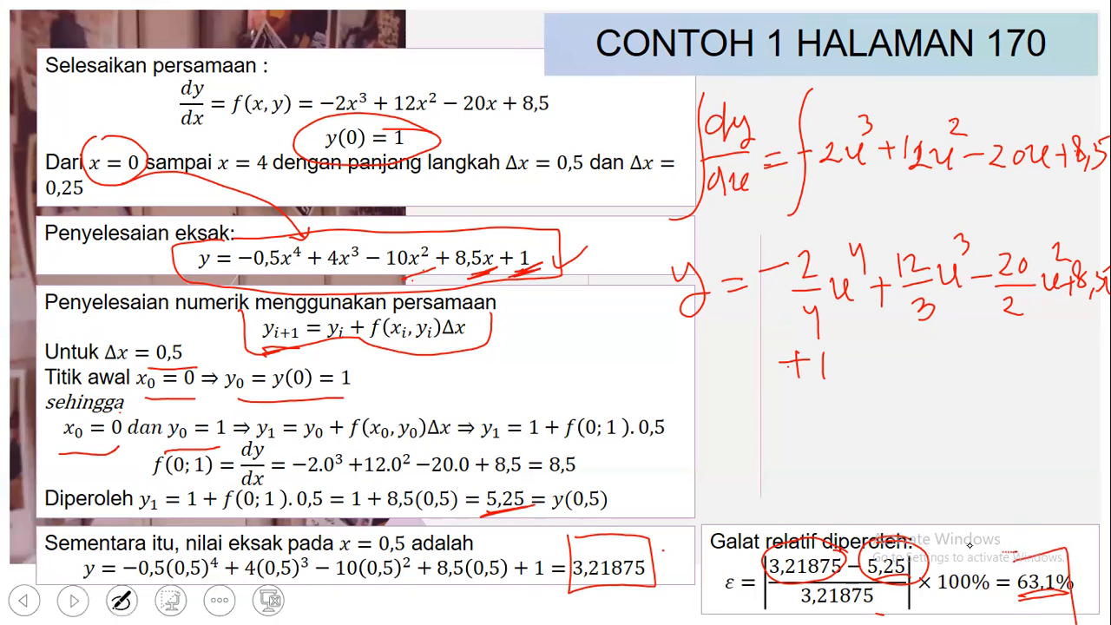
# End the slide show and discard the ink annotations
pyautogui.rightClick(849, 558)
pyautogui.click(905, 520)
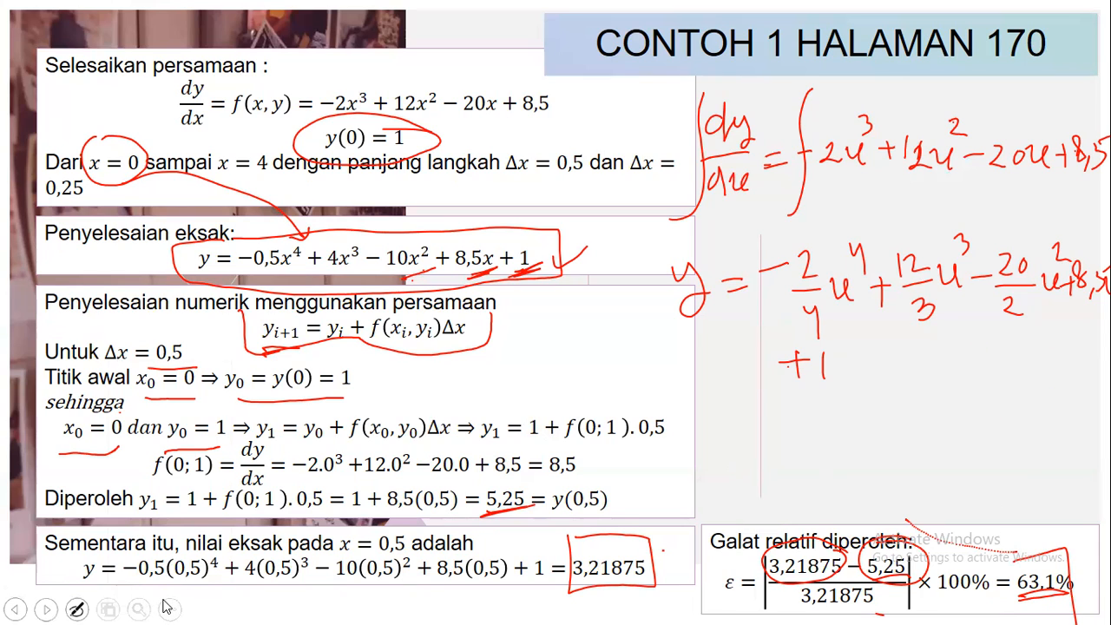
pyautogui.click(169, 609)
pyautogui.click(149, 566)
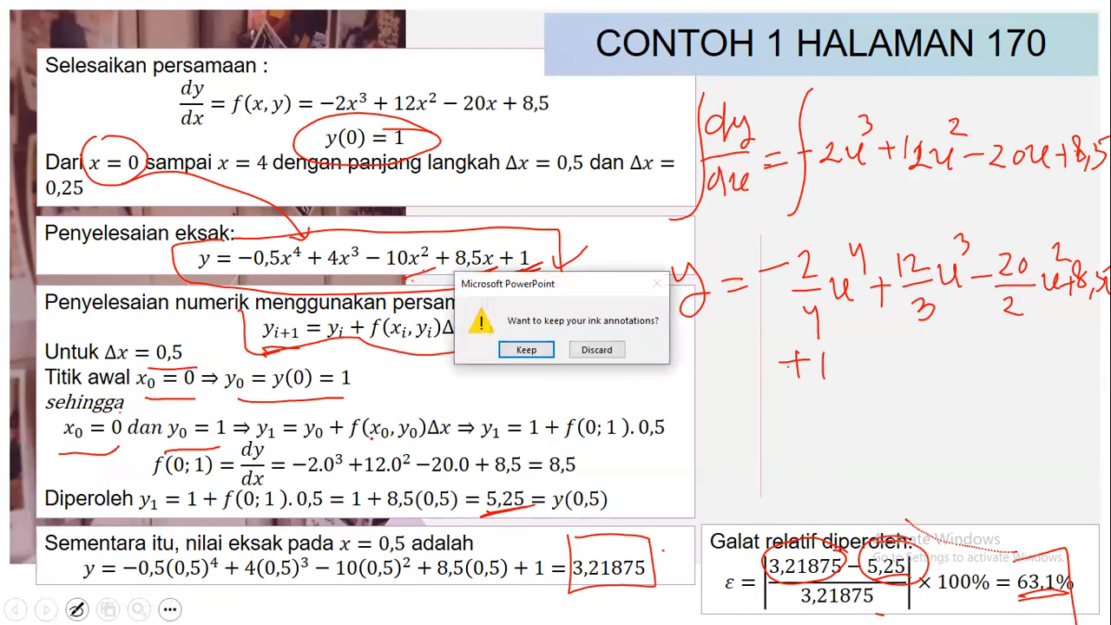
pyautogui.click(597, 354)
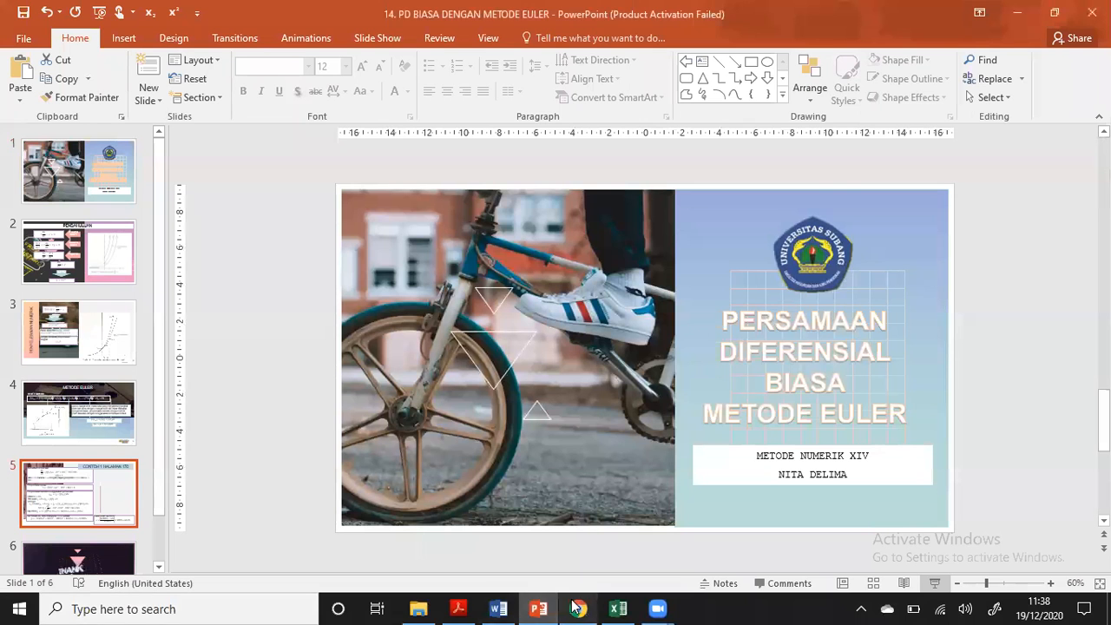
# Switch to the Excel workbook "PD metode Euler" and open the "delta 0,5" sheet
pyautogui.moveTo(622, 607)
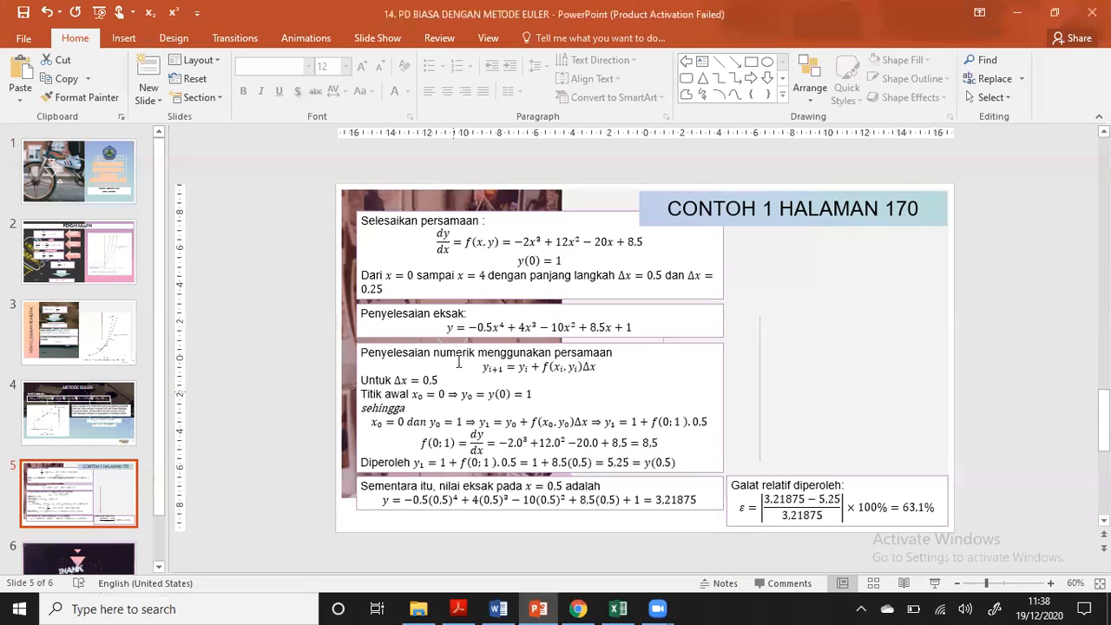
pyautogui.click(618, 609)
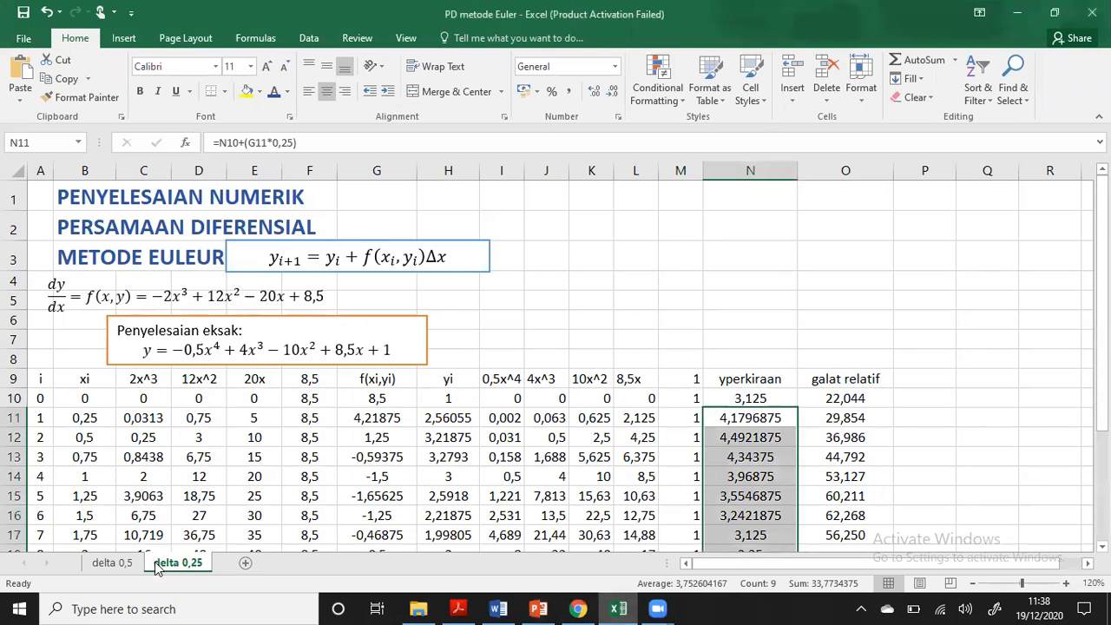
pyautogui.click(112, 563)
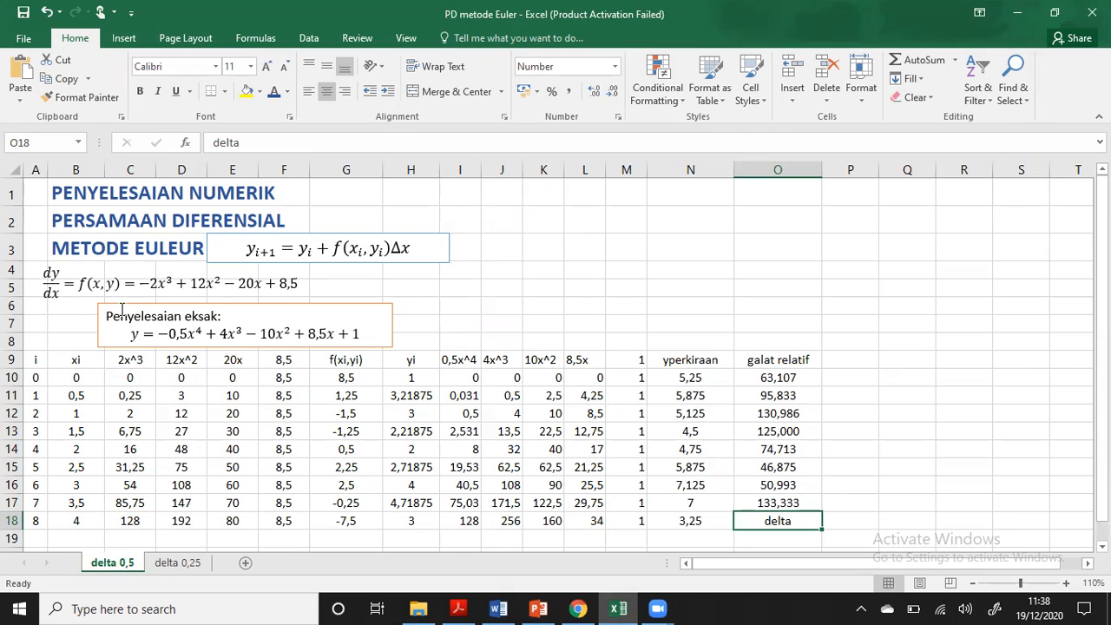
# Fill the header cells xi, f(xi,yi), yperkiraan and yi in row 9 with yellow
pyautogui.click(79, 362)
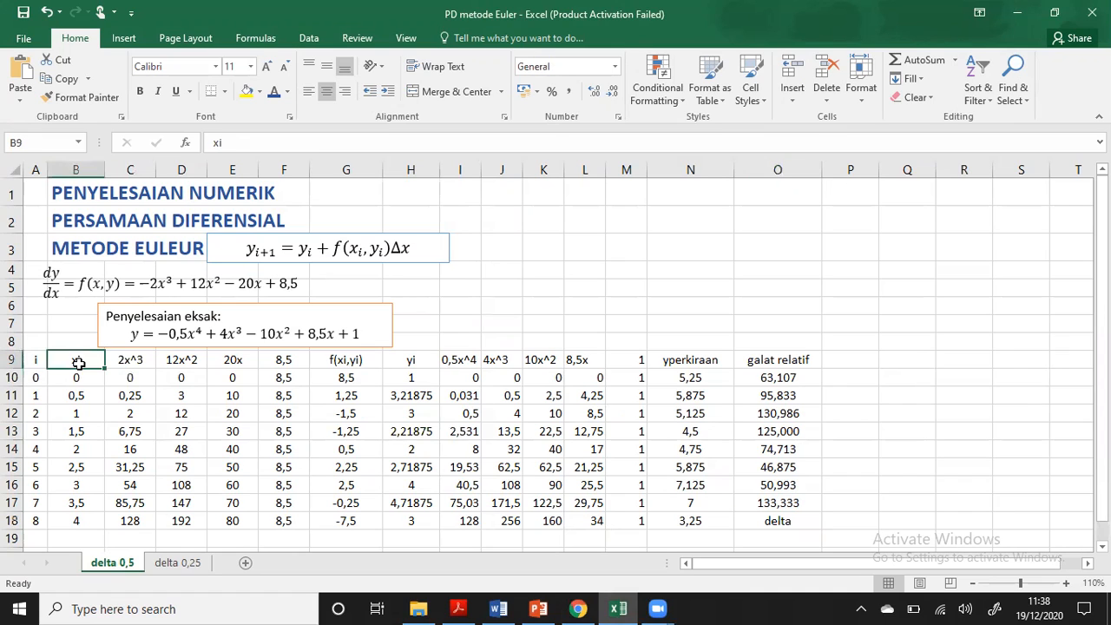
pyautogui.click(247, 92)
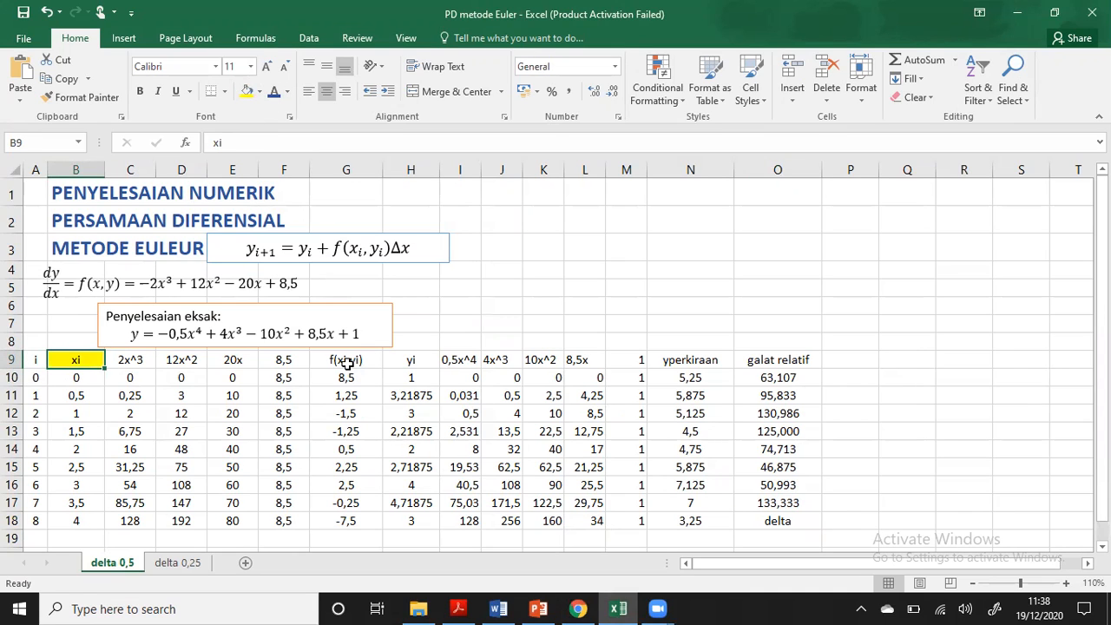
pyautogui.click(346, 362)
pyautogui.click(247, 92)
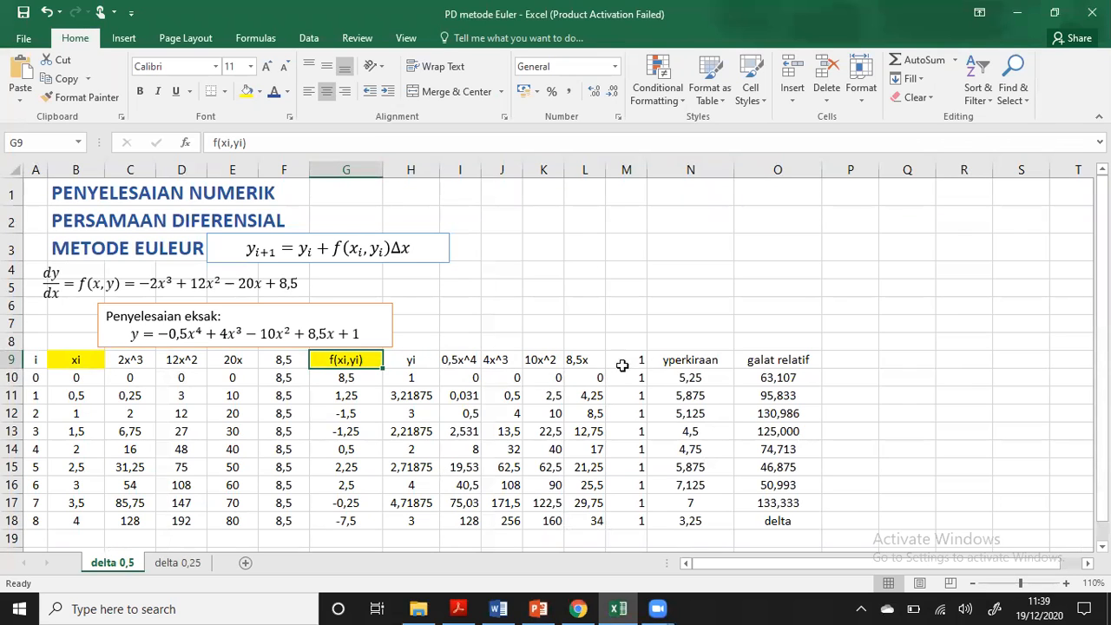
pyautogui.click(691, 362)
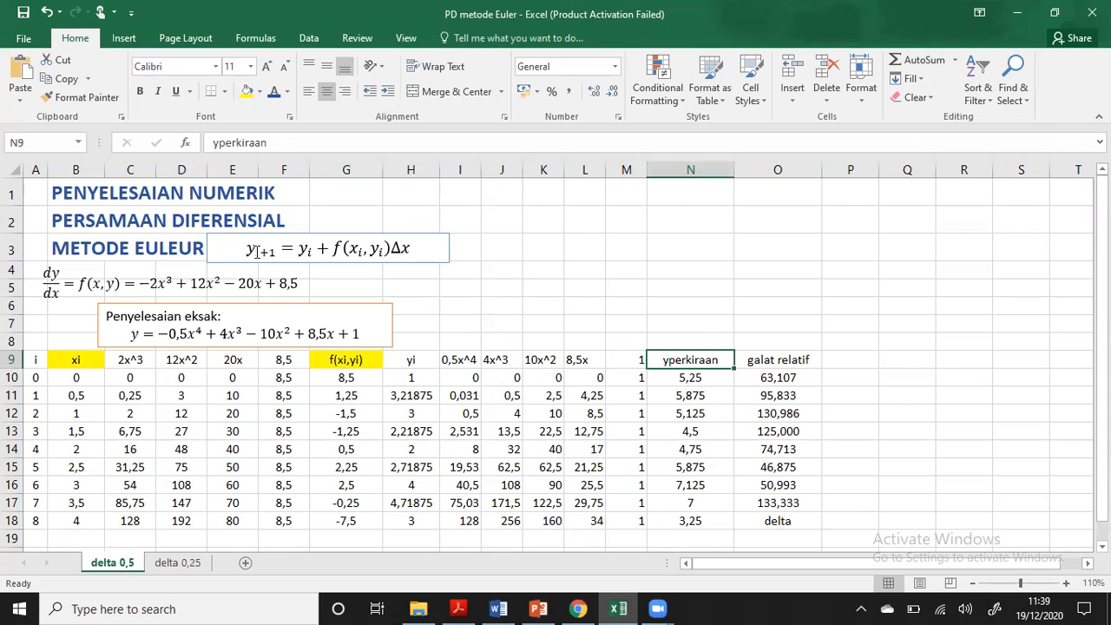
pyautogui.click(246, 91)
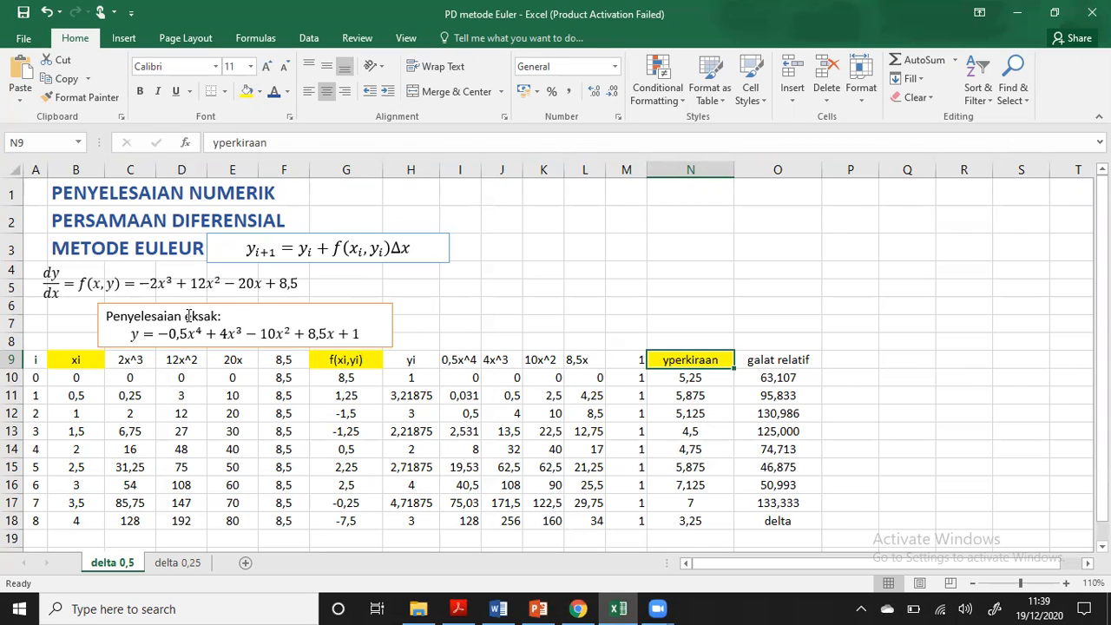
pyautogui.click(408, 359)
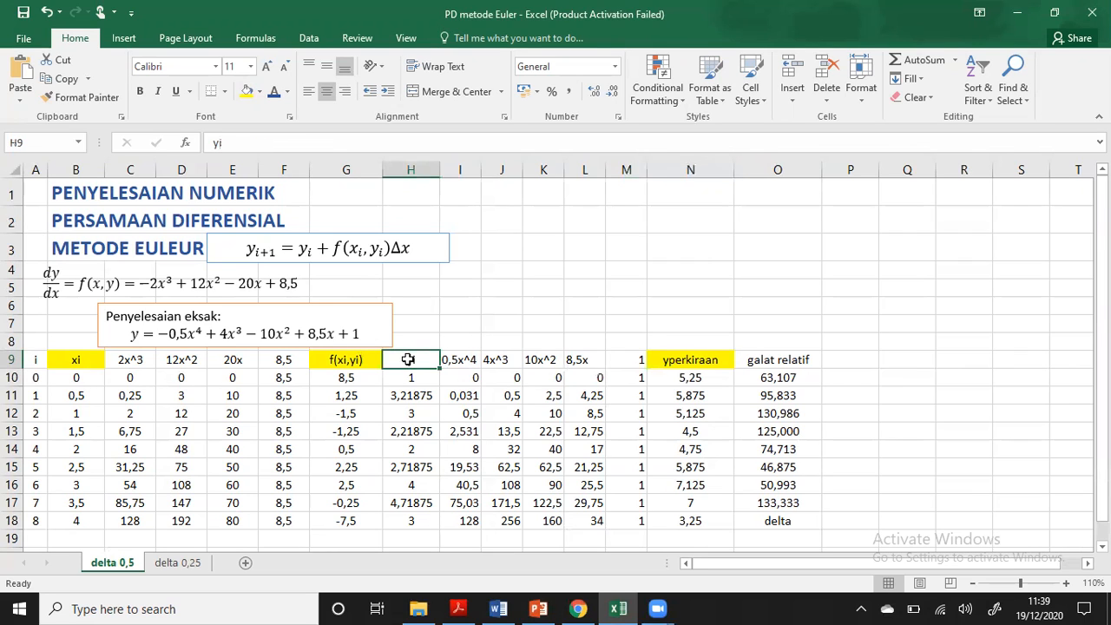
pyautogui.click(249, 94)
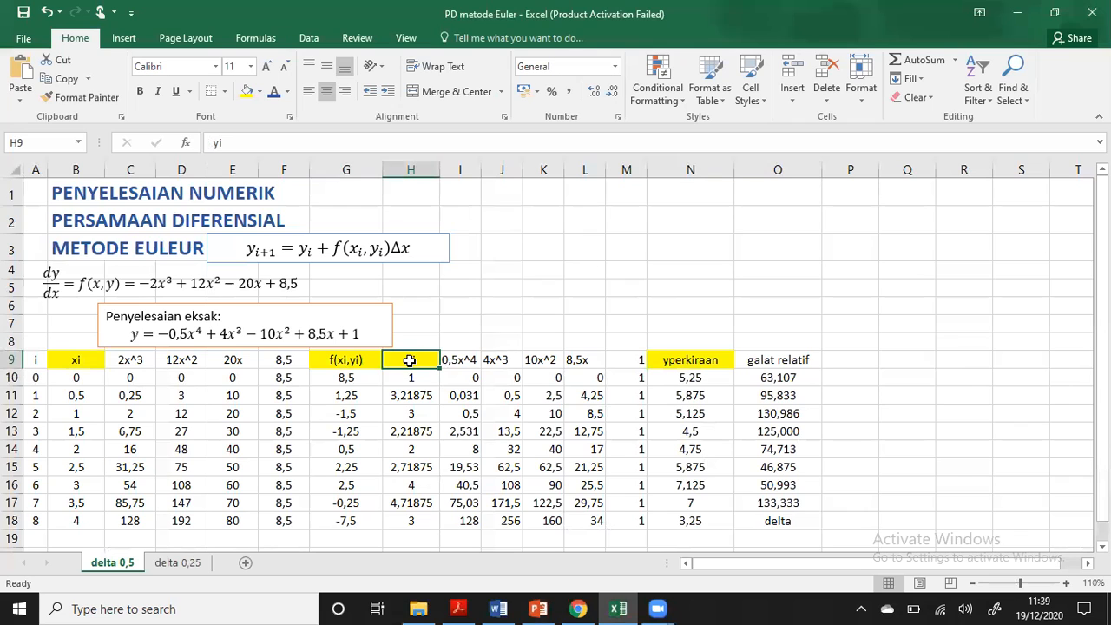
# Change the yi header in H9 to "yi= yeksak"
pyautogui.click(239, 143)
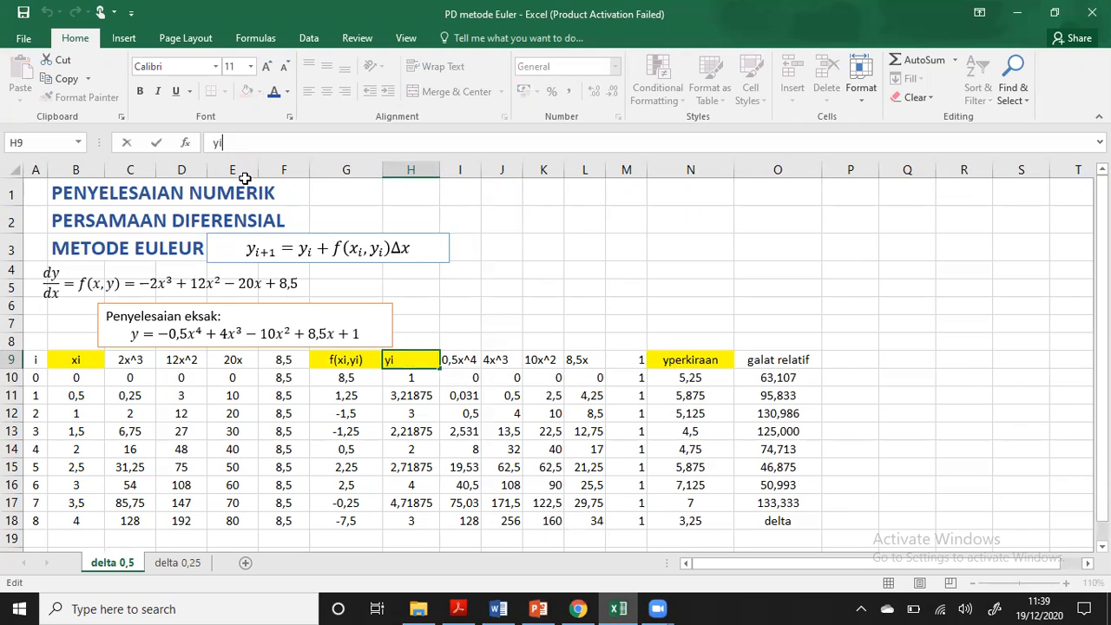
pyautogui.write(': yeksak')
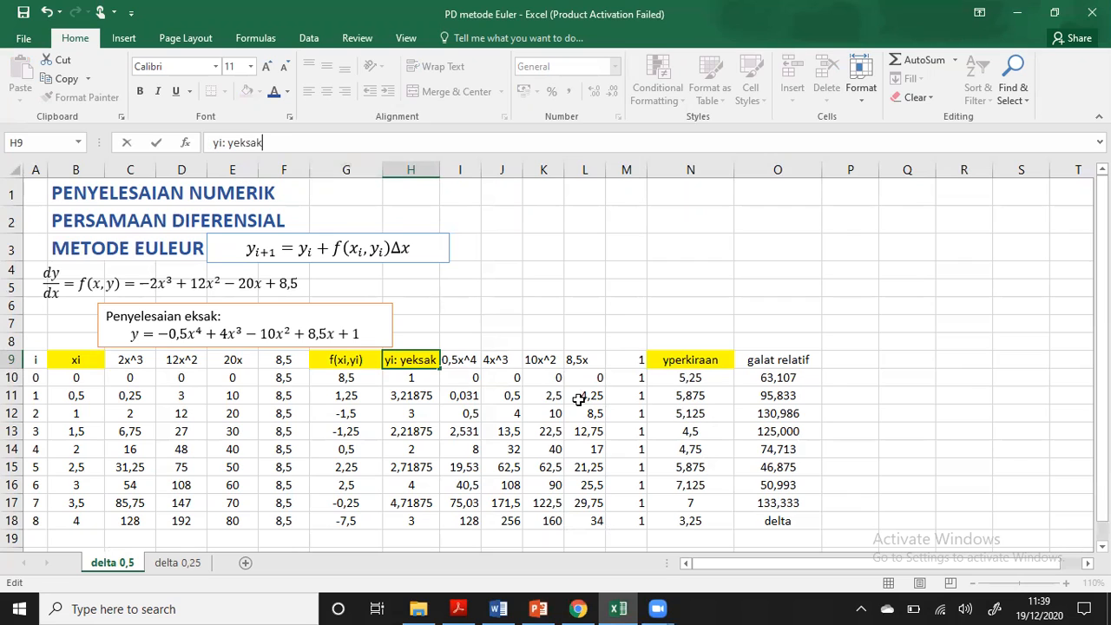
pyautogui.click(226, 142)
pyautogui.press('BackSpace')
pyautogui.write('=')
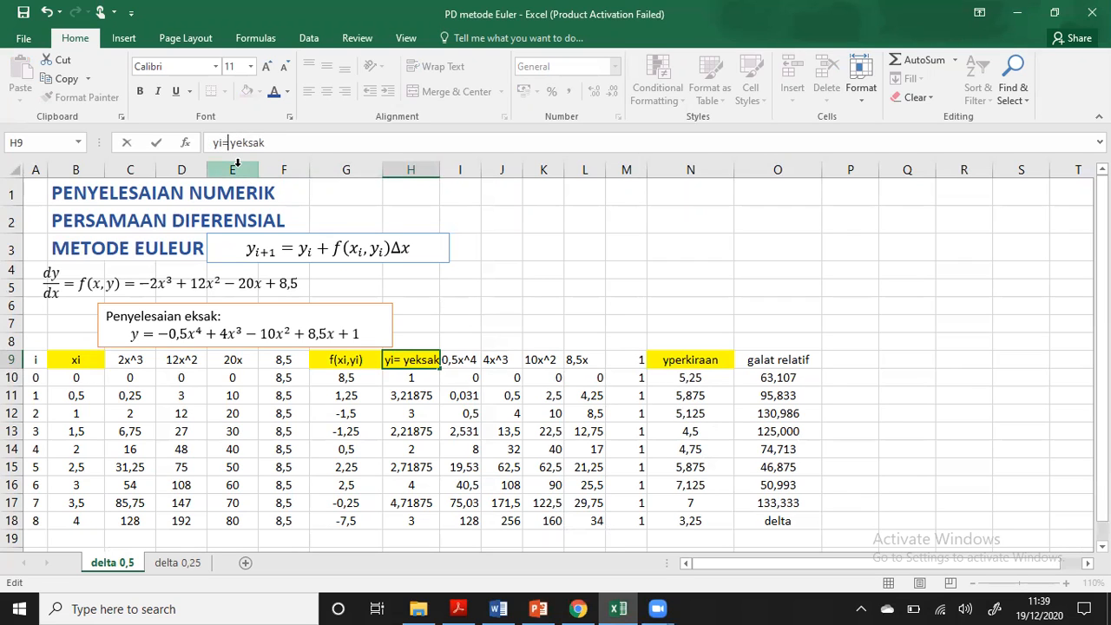
pyautogui.click(462, 396)
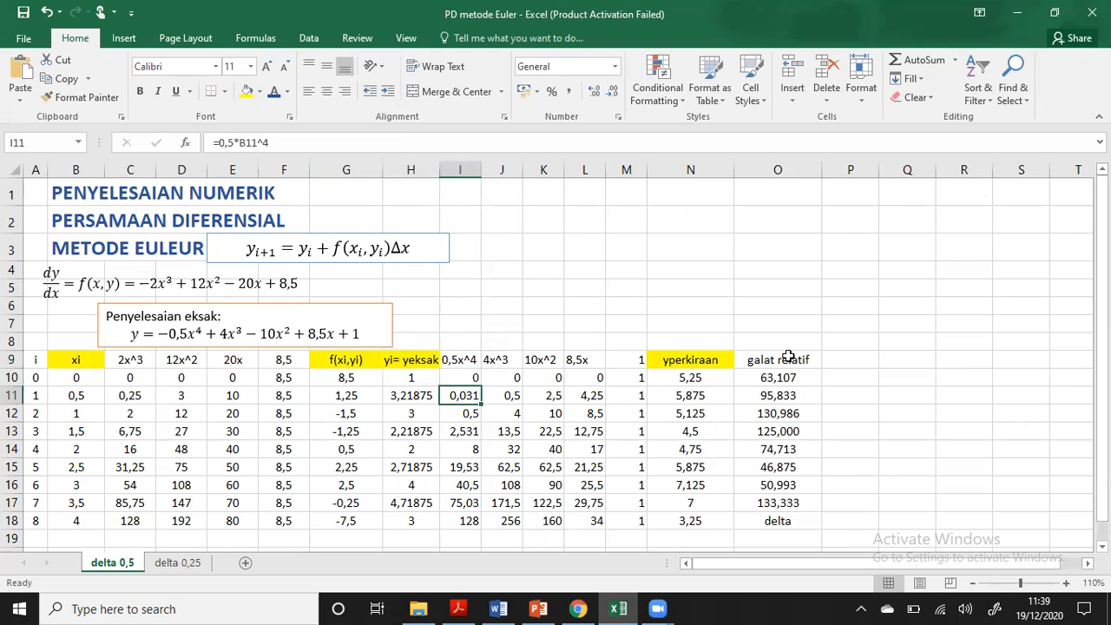
# Examine the yperkiraan header, the starting xi value and the formulas for 2x^3, 12x^2, 20x and 8,5 in row 10
pyautogui.click(701, 359)
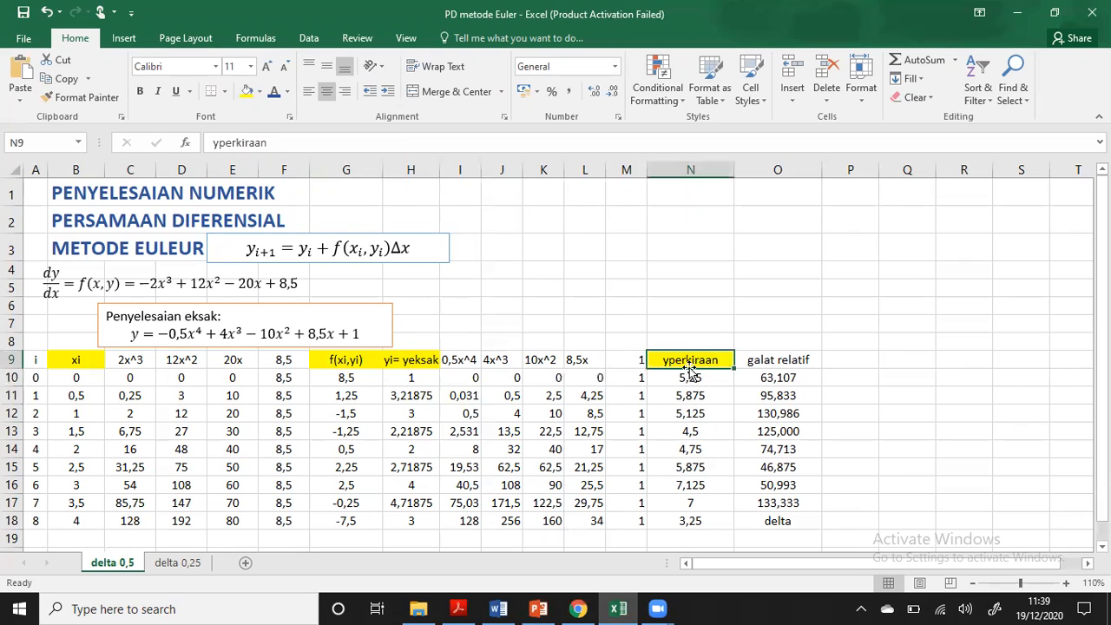
pyautogui.click(74, 382)
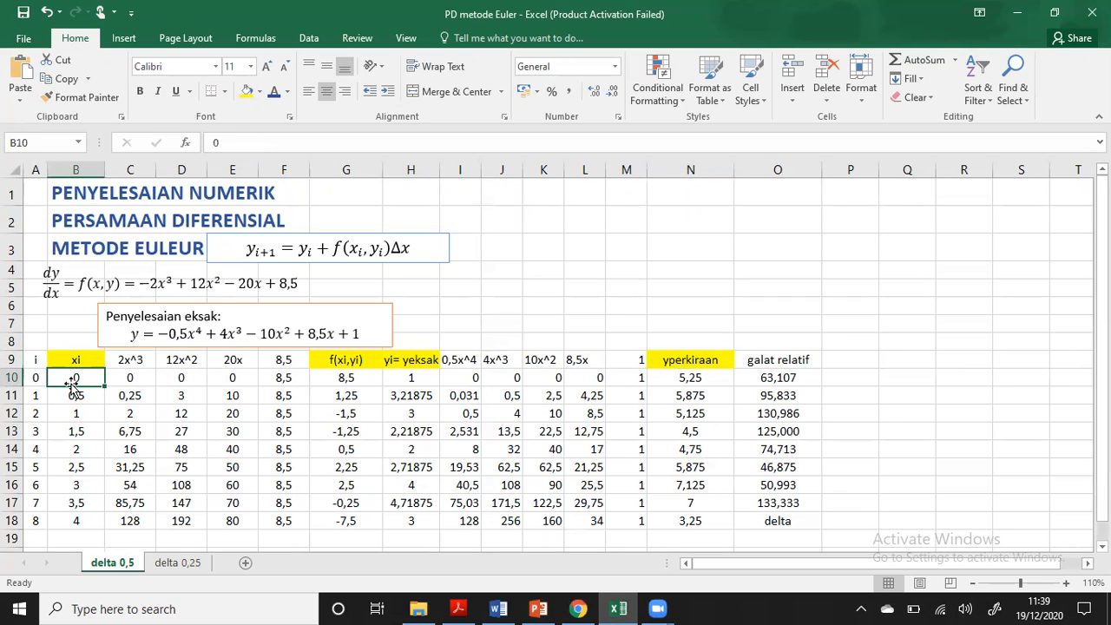
pyautogui.click(130, 377)
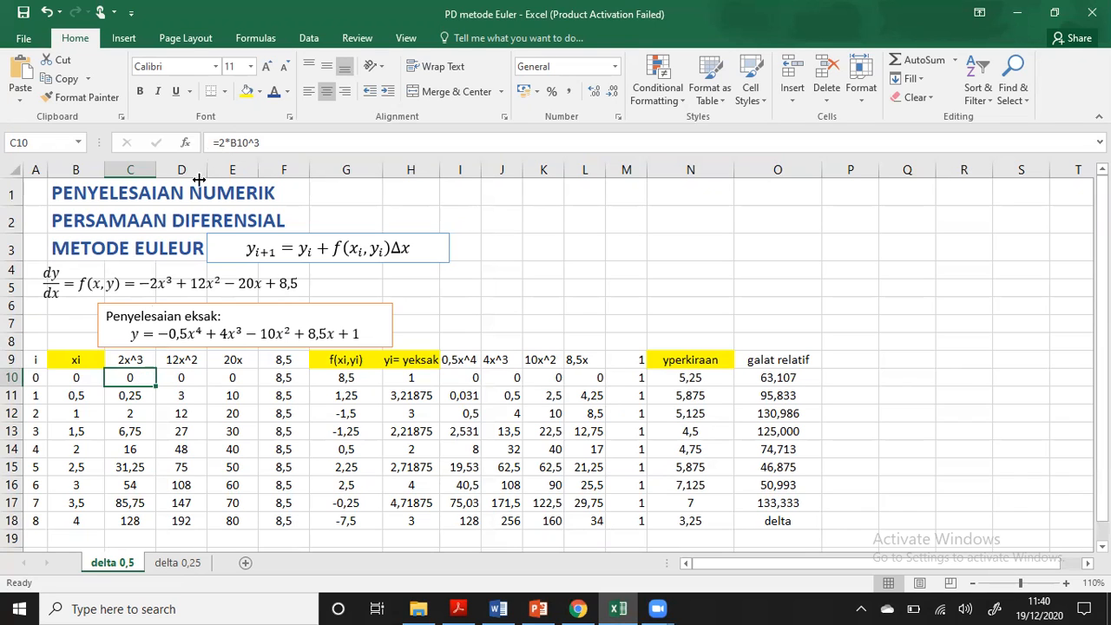
pyautogui.click(218, 143)
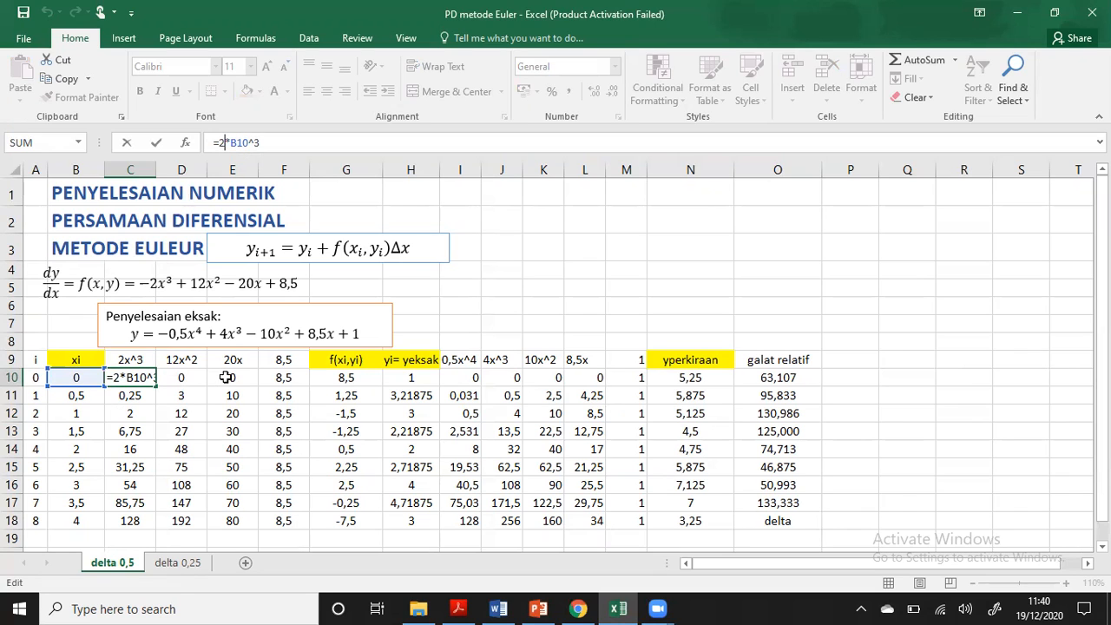
pyautogui.press('Return')
pyautogui.click(185, 378)
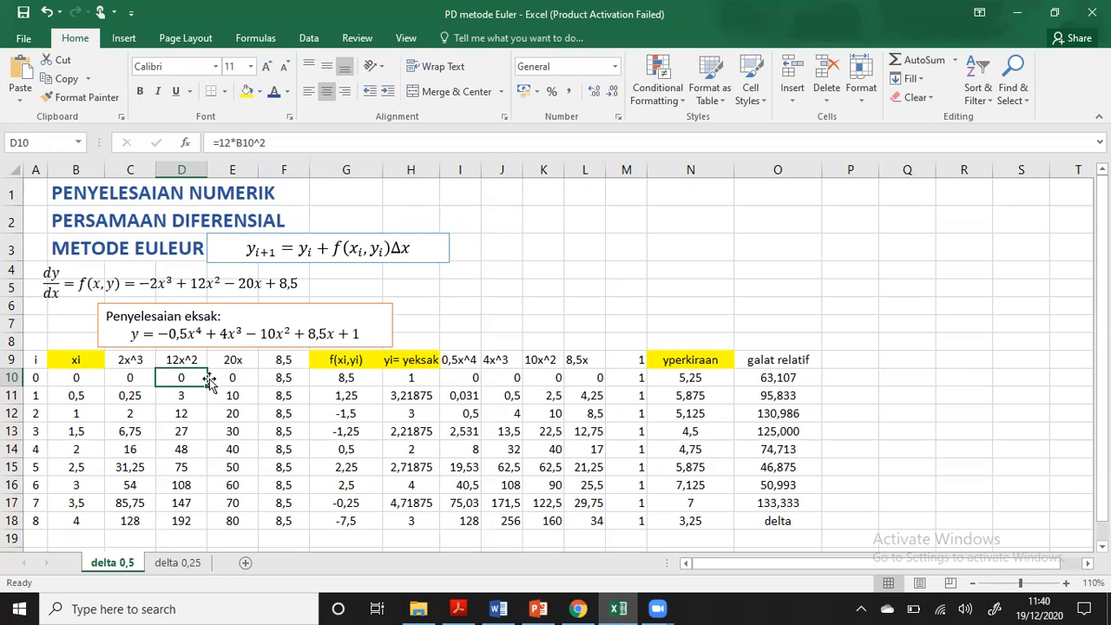
pyautogui.click(258, 142)
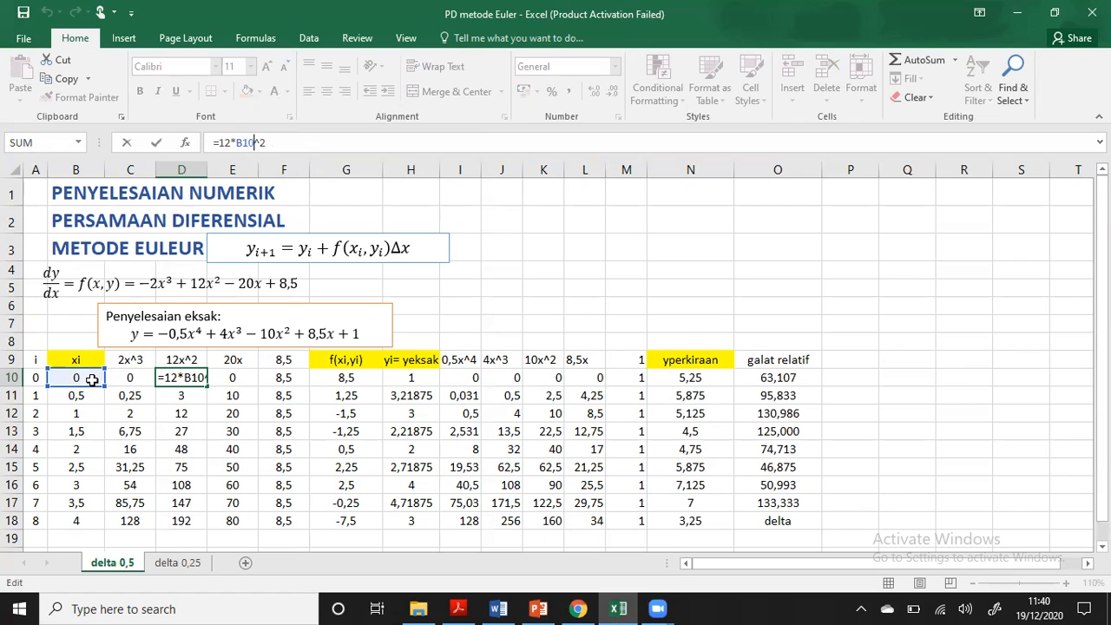
pyautogui.click(233, 378)
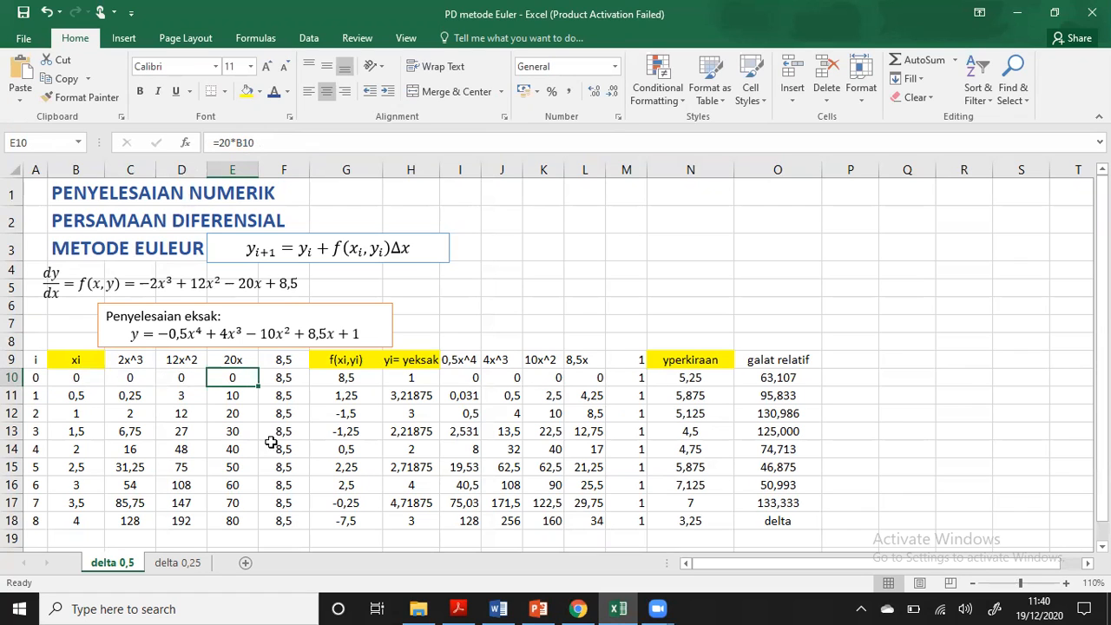
pyautogui.click(242, 142)
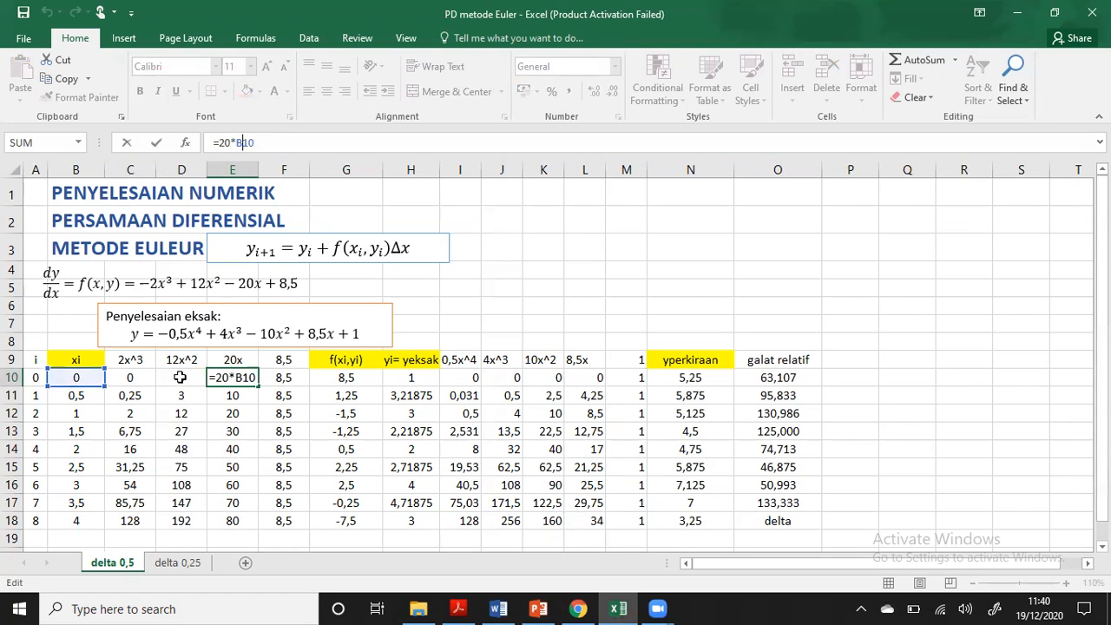
pyautogui.press('Return')
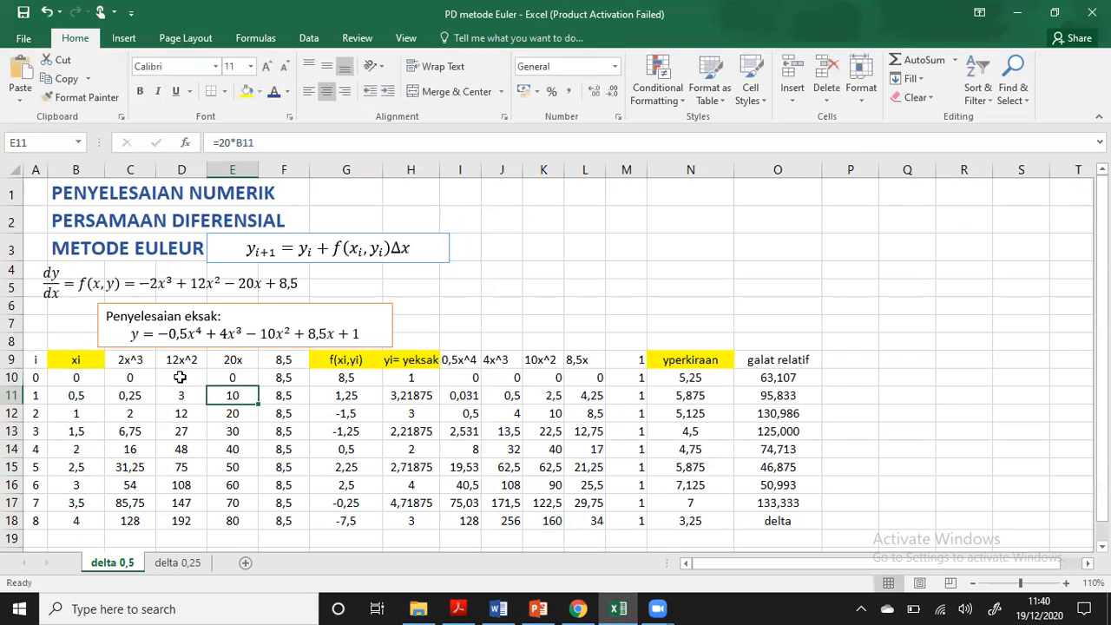
pyautogui.click(287, 380)
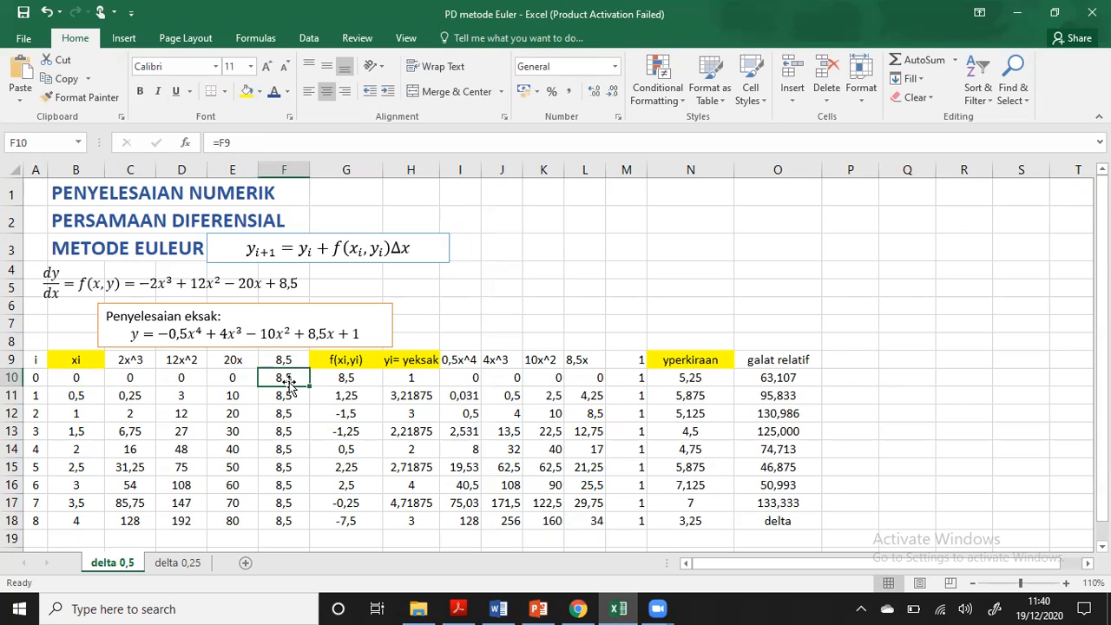
# Examine how the f(xi,yi) formula in G10 combines the terms from columns C to F
pyautogui.click(330, 376)
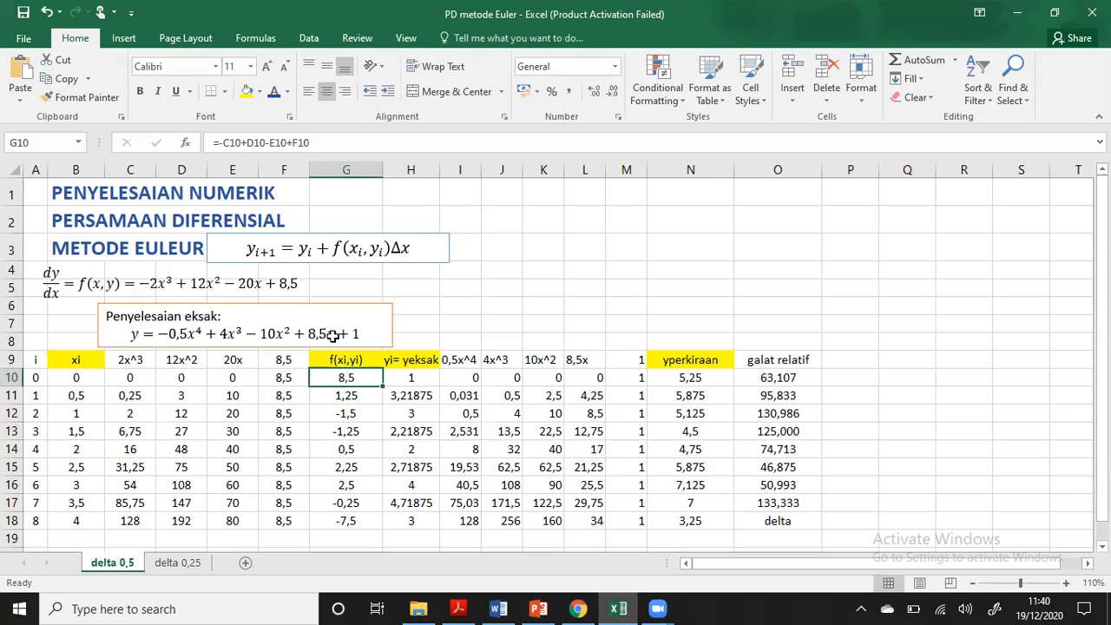
pyautogui.click(221, 142)
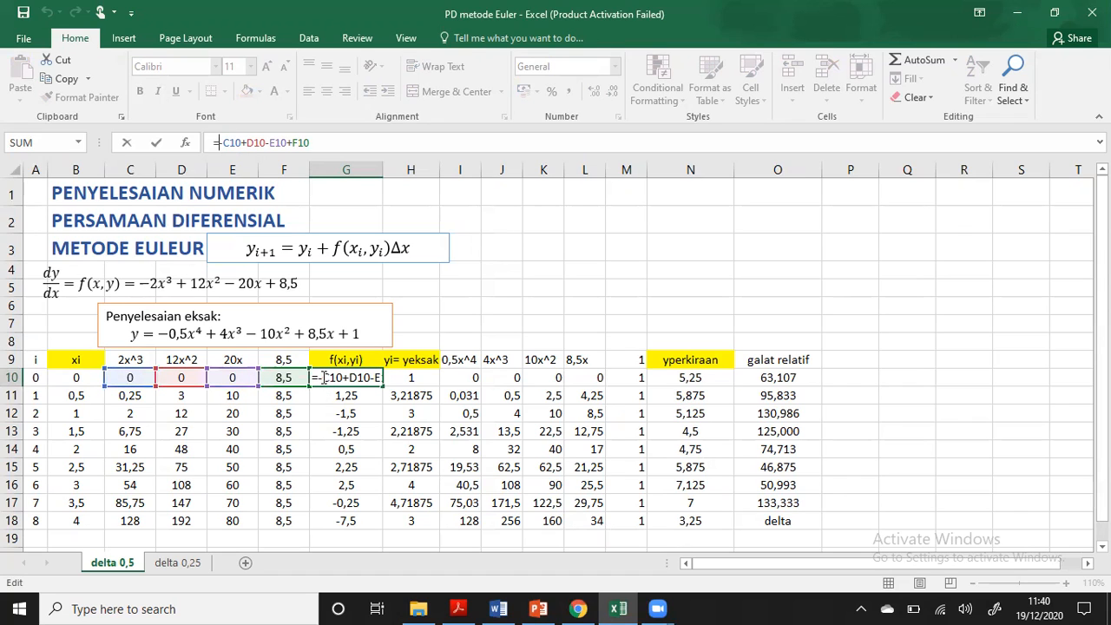
pyautogui.write('-')
pyautogui.press('Right')
pyautogui.press('Right')
pyautogui.press('Right')
pyautogui.press('Right')
pyautogui.press('Right')
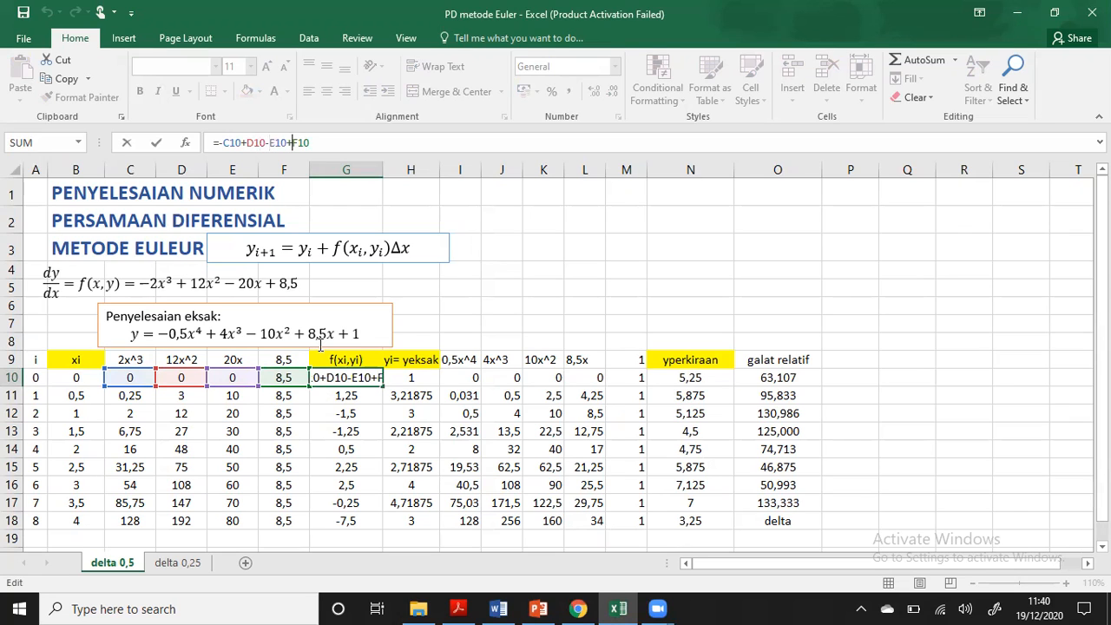
pyautogui.press('Return')
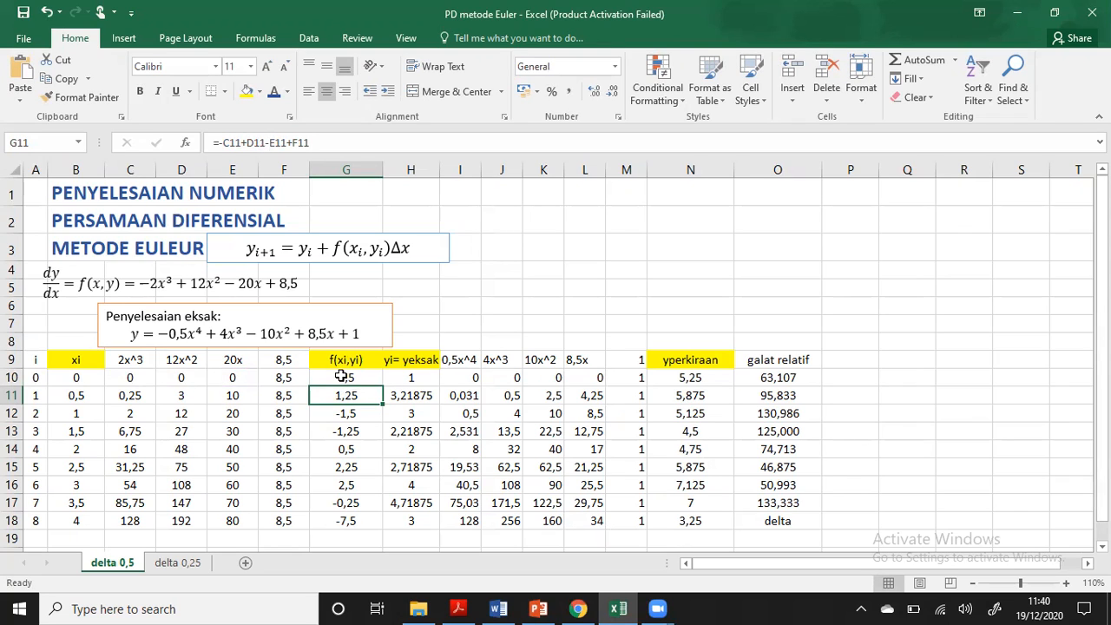
pyautogui.click(347, 377)
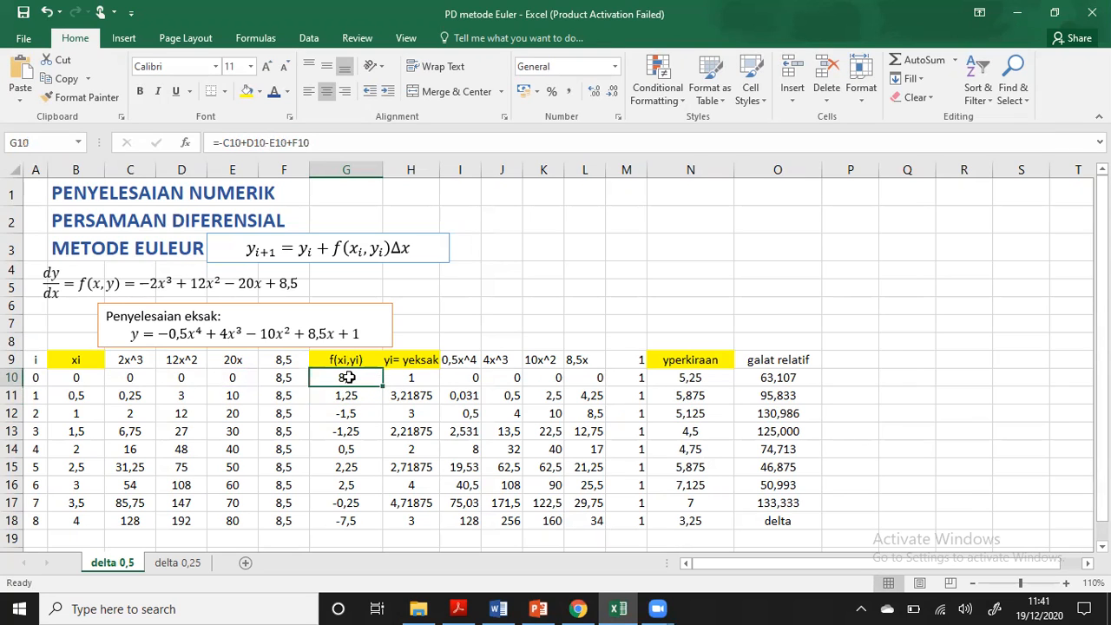
# Examine the yi= yeksak formula in H10 and the 0,5x^4 term formula in I10
pyautogui.click(415, 379)
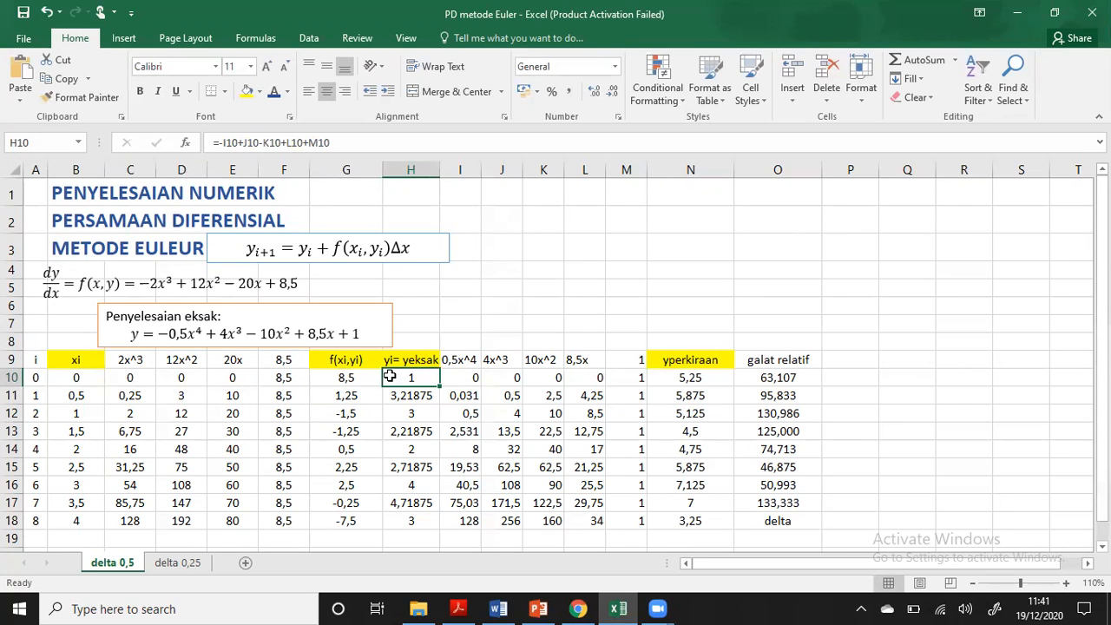
pyautogui.click(466, 378)
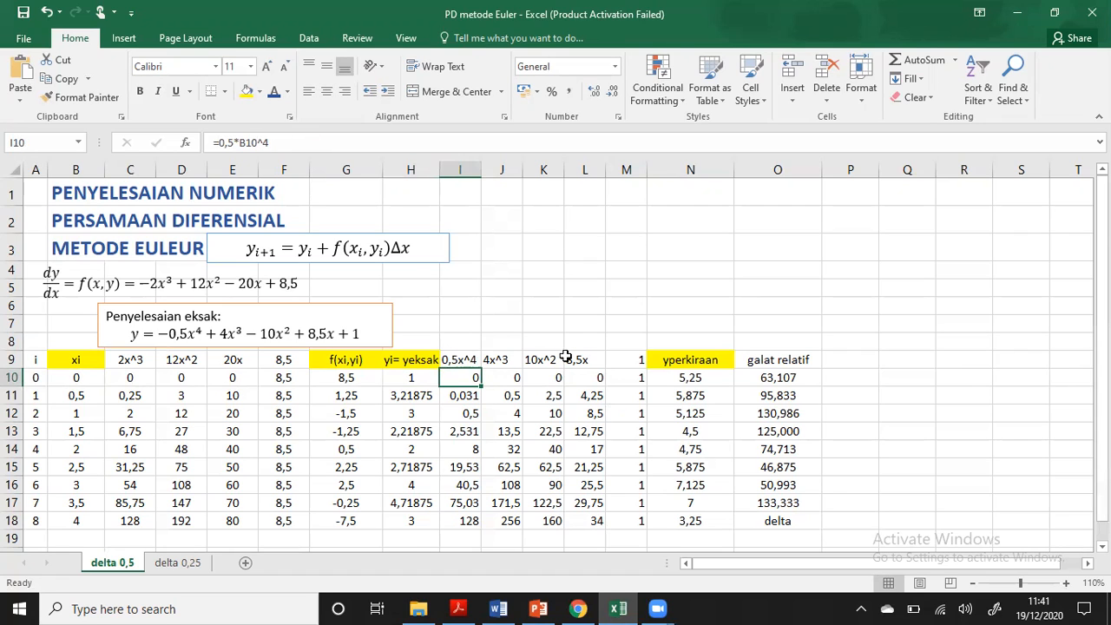
pyautogui.click(228, 143)
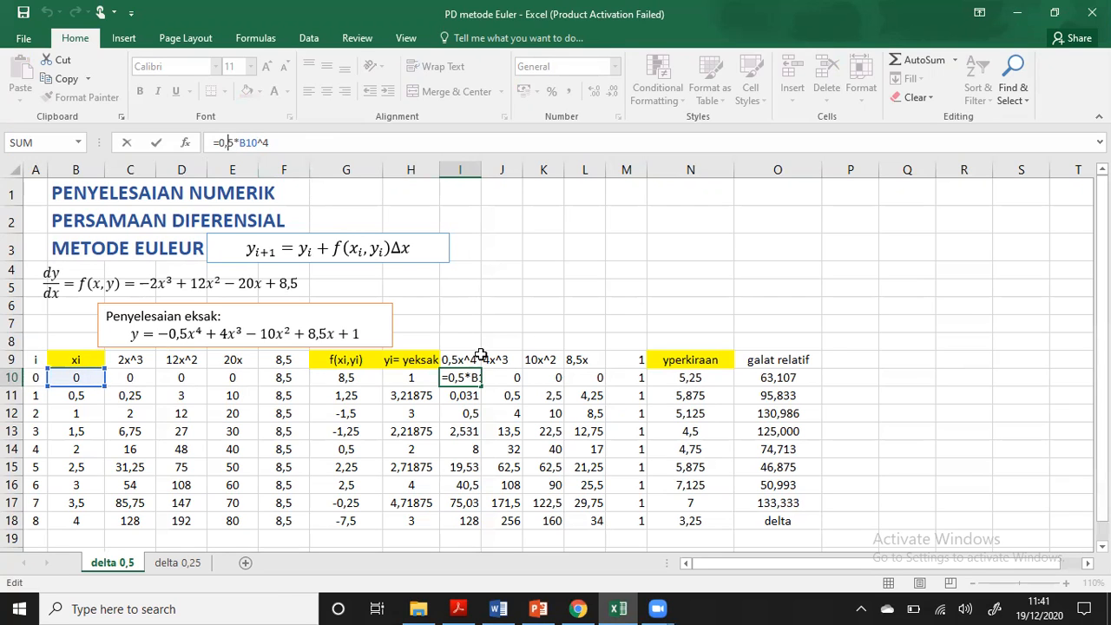
pyautogui.press('Return')
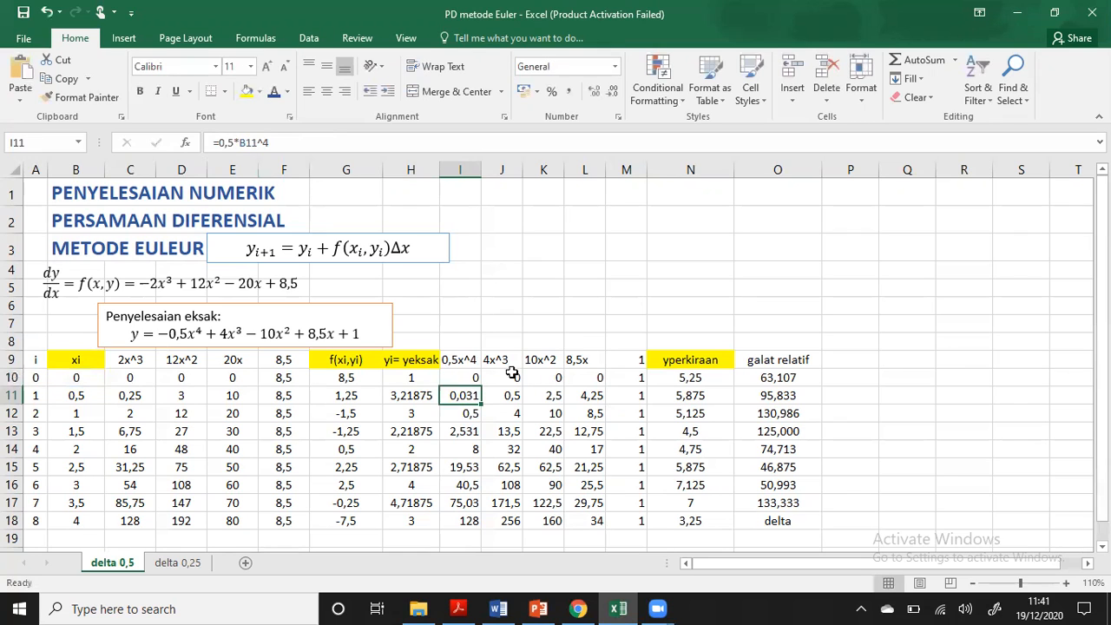
pyautogui.click(512, 375)
# Delete table rows 11 to 18, leaving only the header row and the i = 0 row
pyautogui.moveTo(72, 396); pyautogui.dragTo(760, 522)
pyautogui.press('BackSpace')
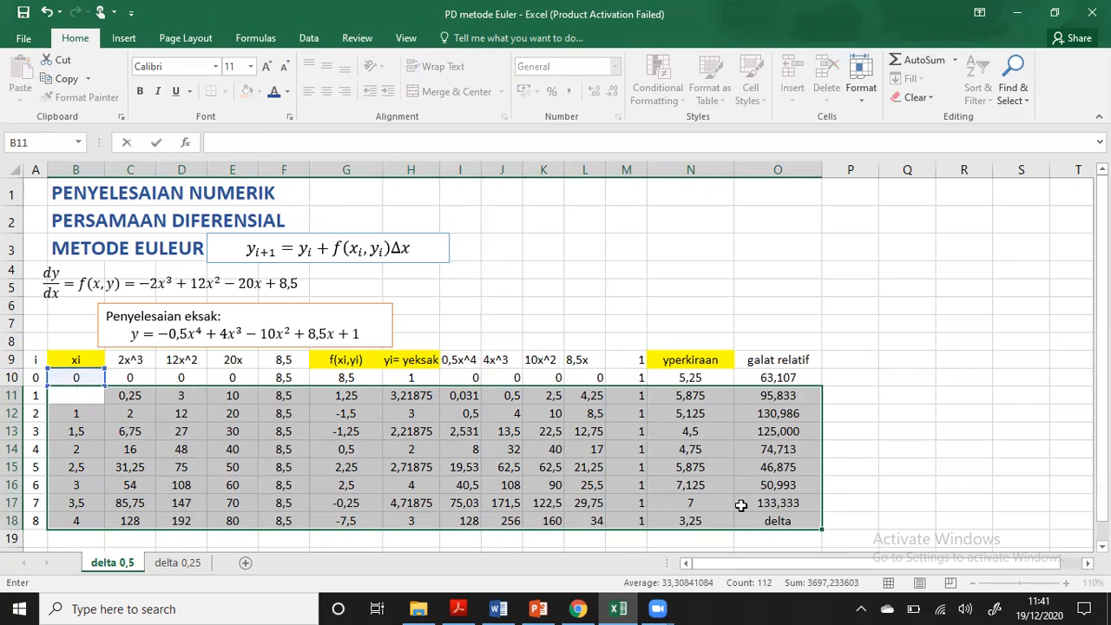
pyautogui.click(231, 431)
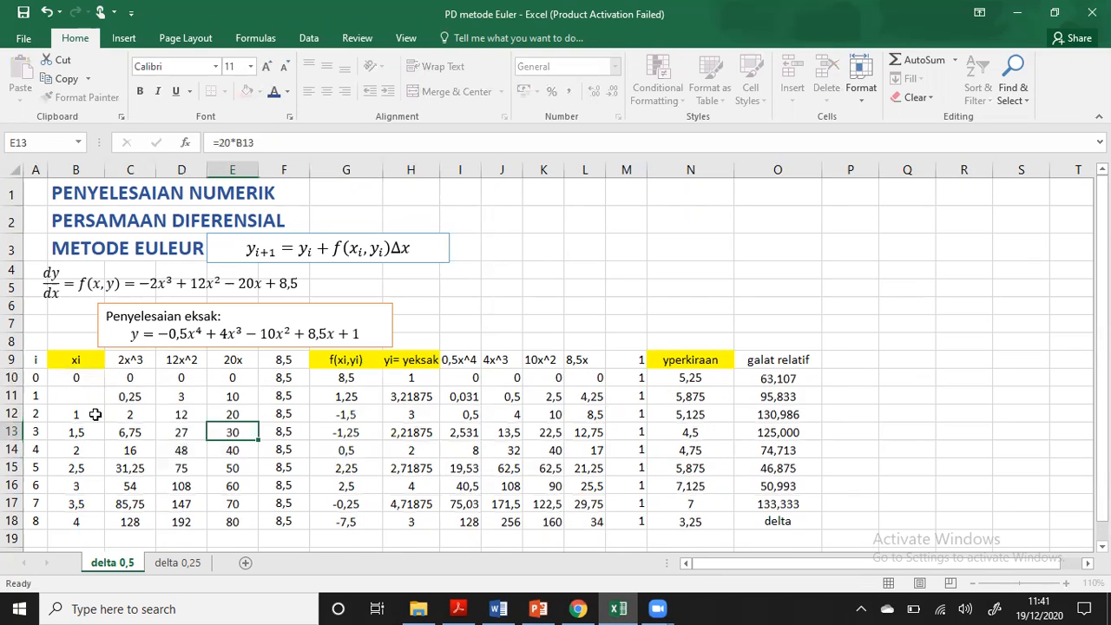
pyautogui.moveTo(13, 395); pyautogui.dragTo(22, 519)
pyautogui.rightClick(19, 521)
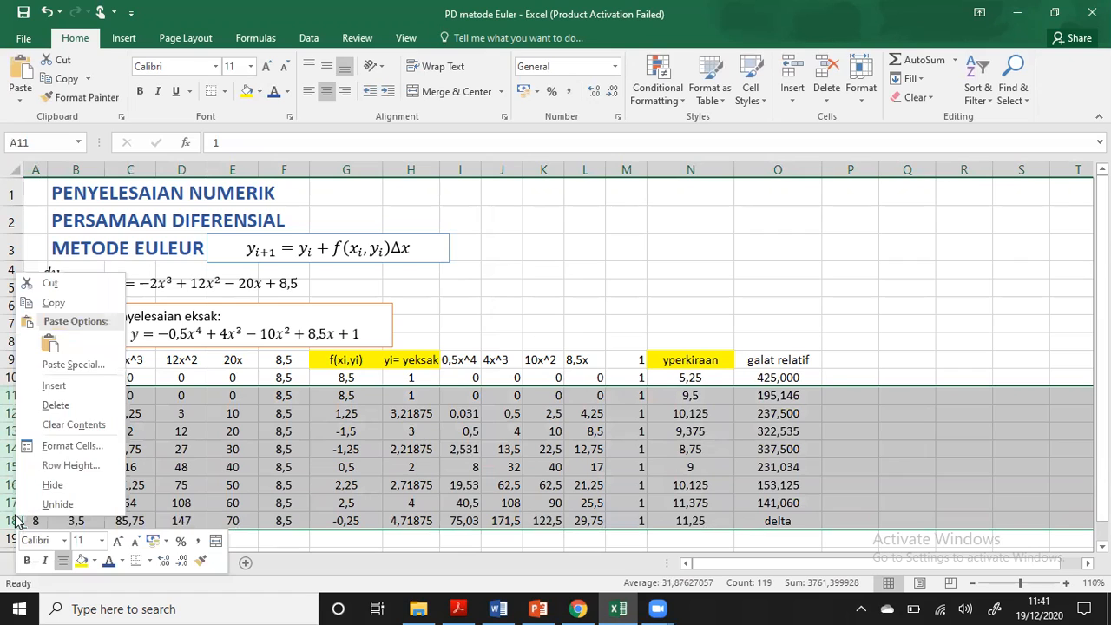
pyautogui.click(57, 406)
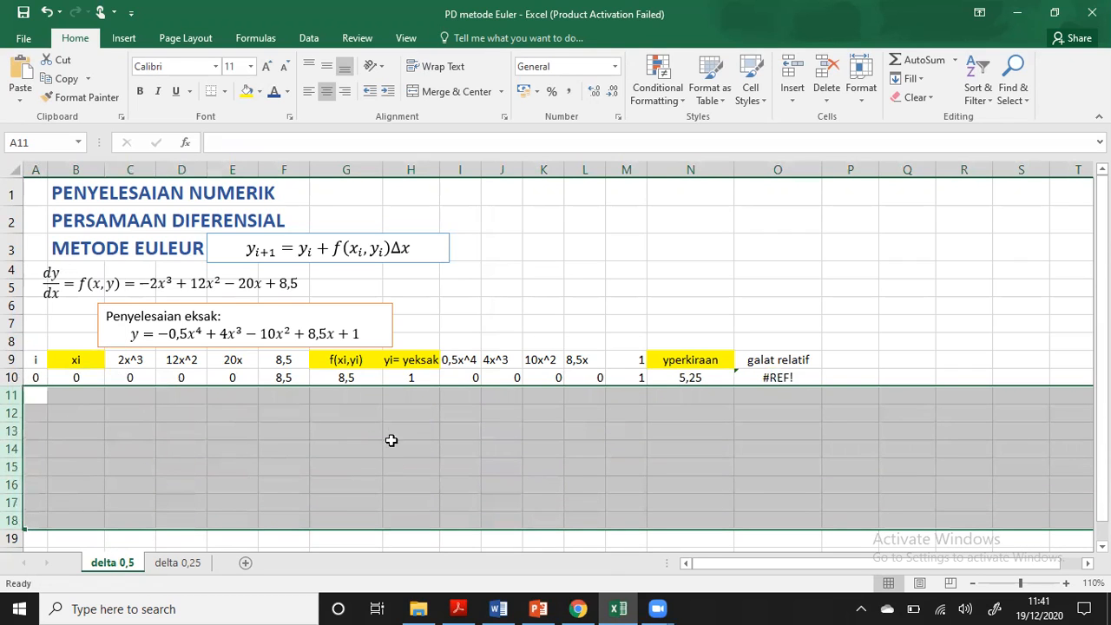
# Examine the 4x^3 formula in J10 and the 10x^2 formula in K10, keeping K10 as =10*B10^2
pyautogui.click(501, 376)
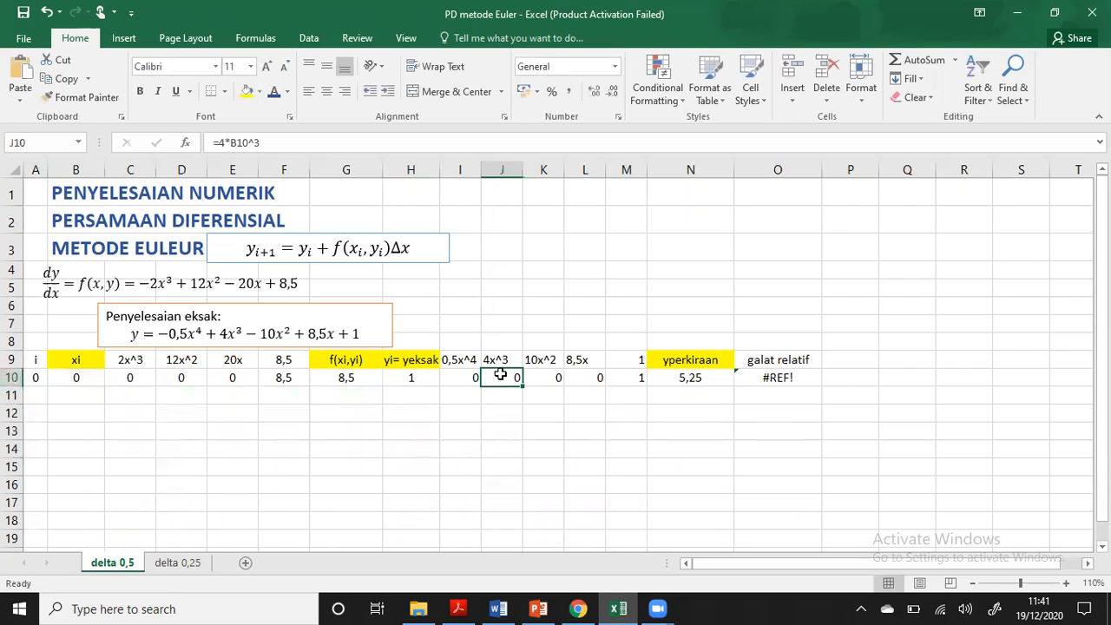
pyautogui.click(261, 143)
pyautogui.click(553, 379)
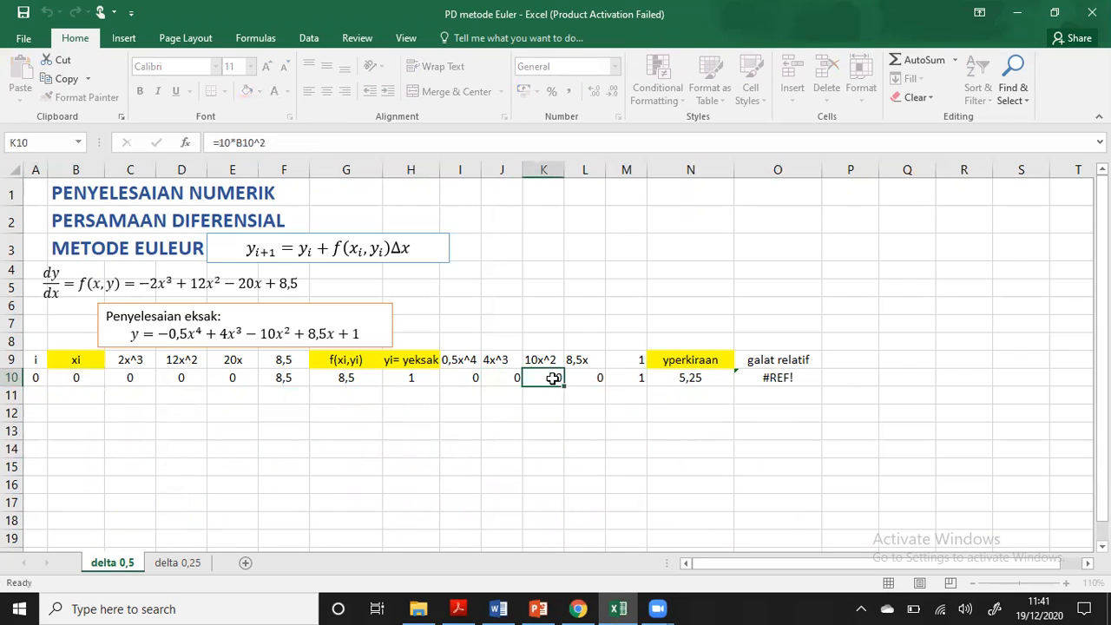
pyautogui.click(237, 144)
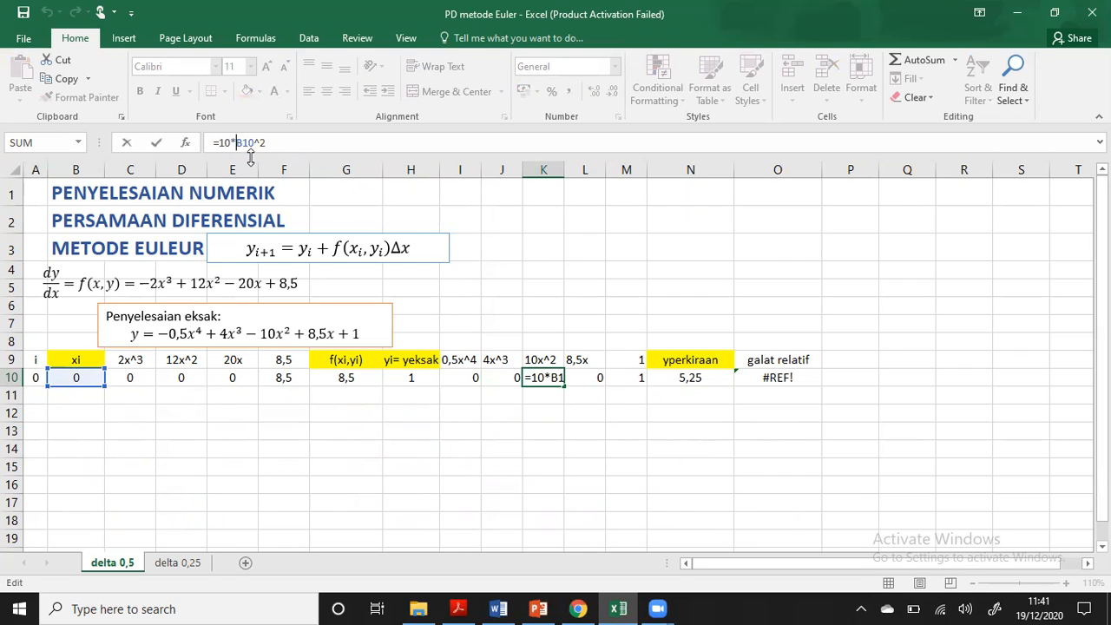
pyautogui.click(592, 379)
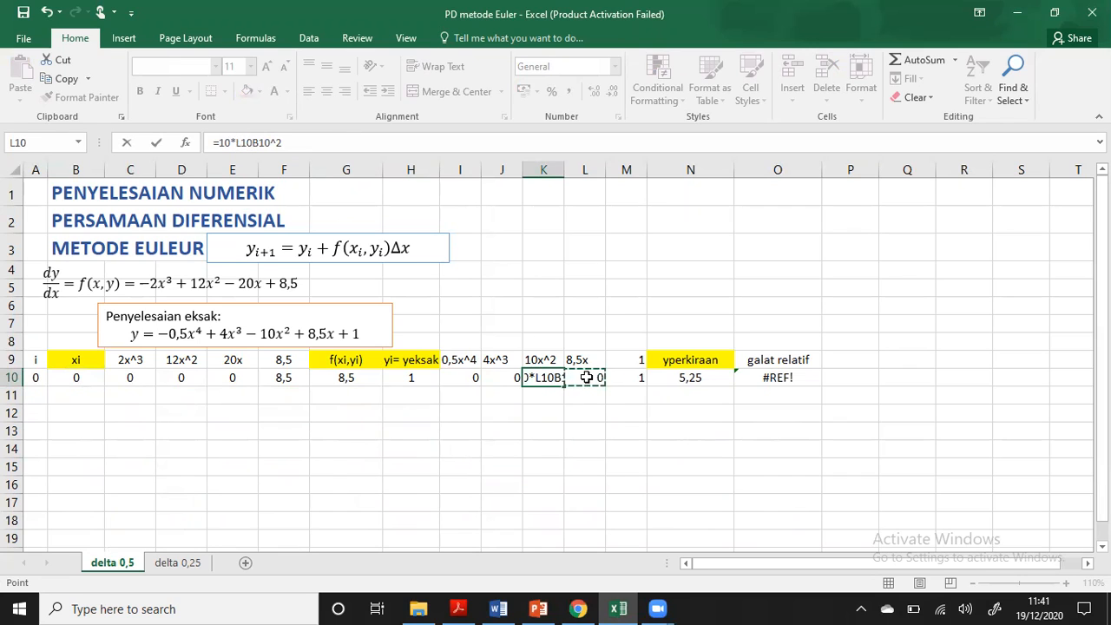
pyautogui.press('BackSpace')
pyautogui.press('BackSpace')
pyautogui.press('BackSpace')
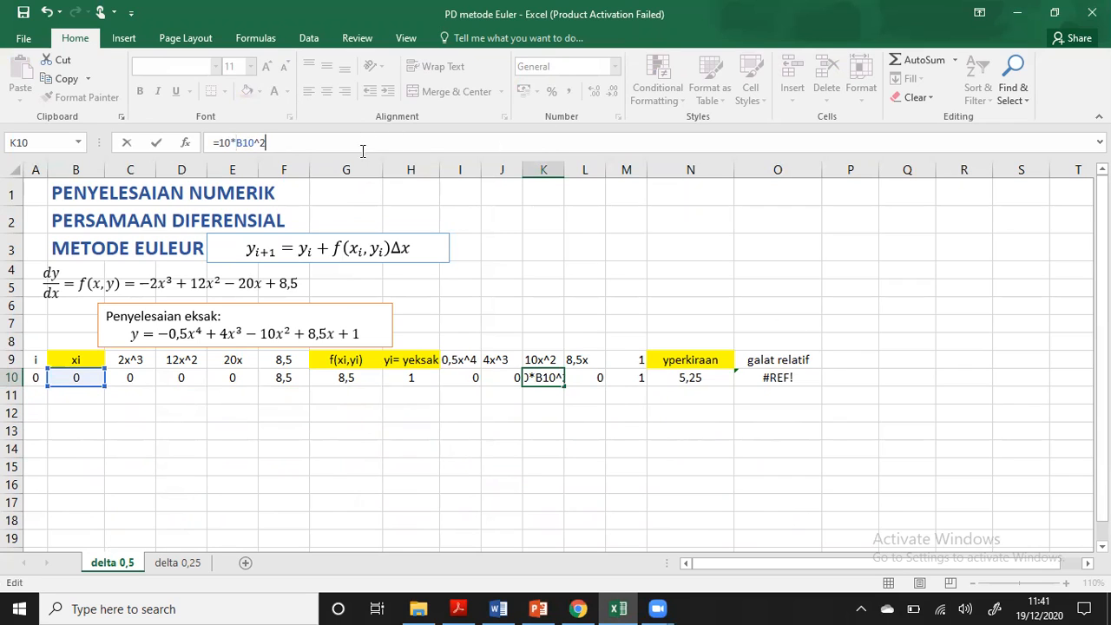
pyautogui.press('Return')
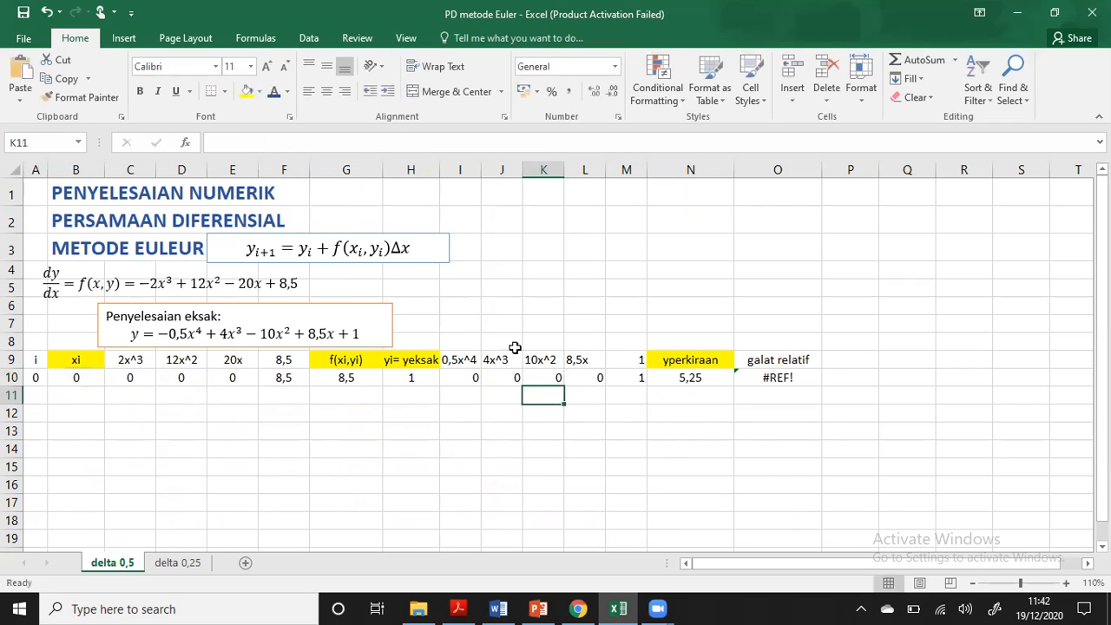
# Examine the 8,5x formula in L10 and the constant term in M10
pyautogui.click(584, 376)
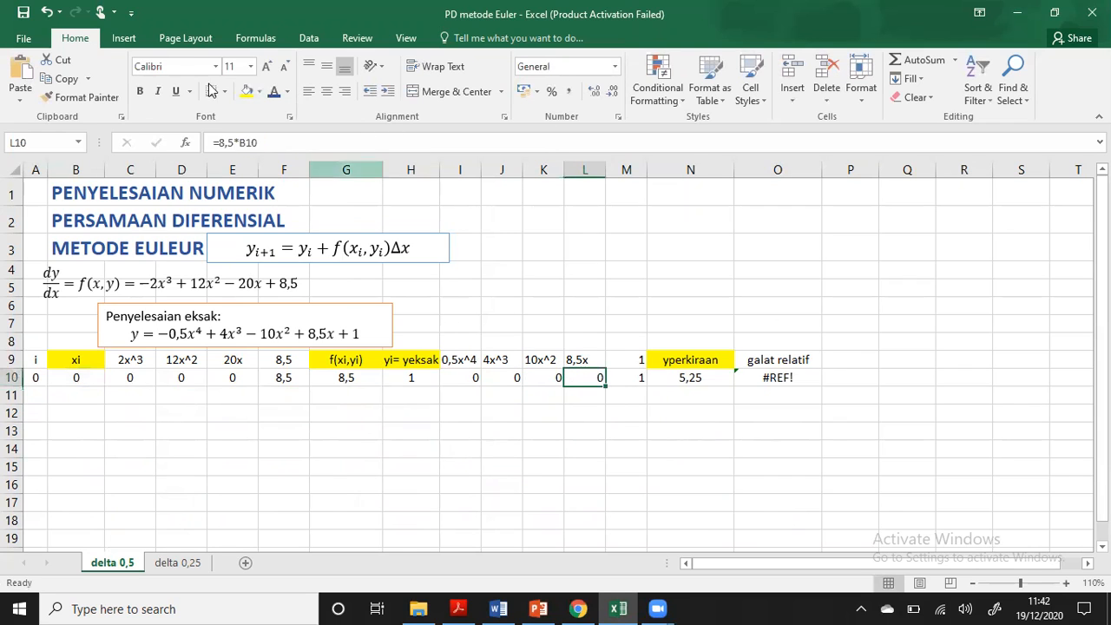
pyautogui.click(236, 142)
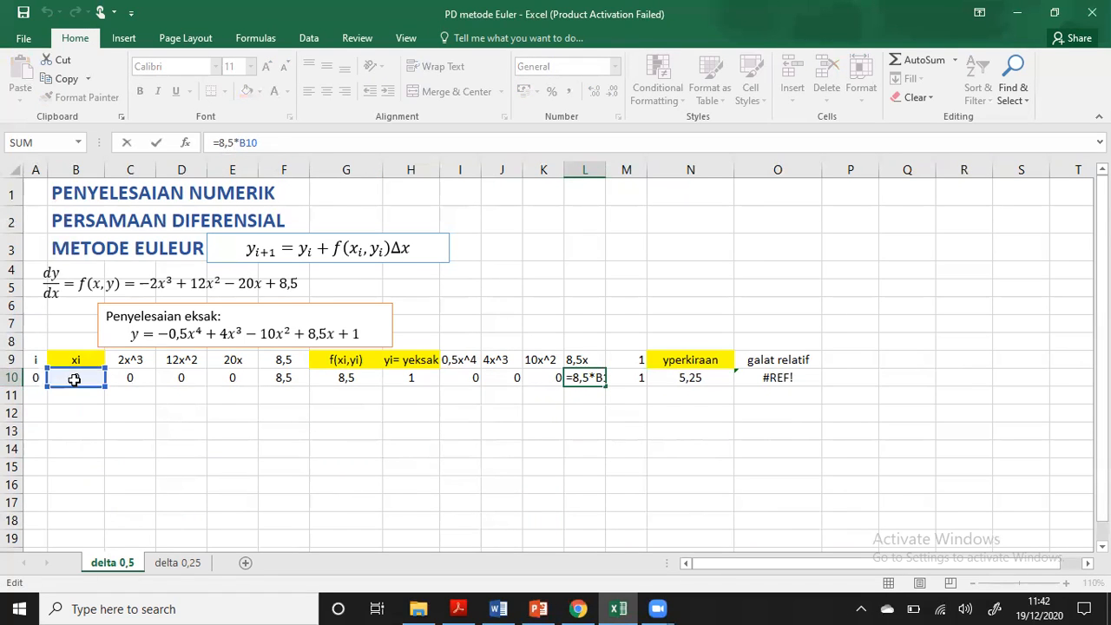
pyautogui.press('Return')
pyautogui.click(618, 384)
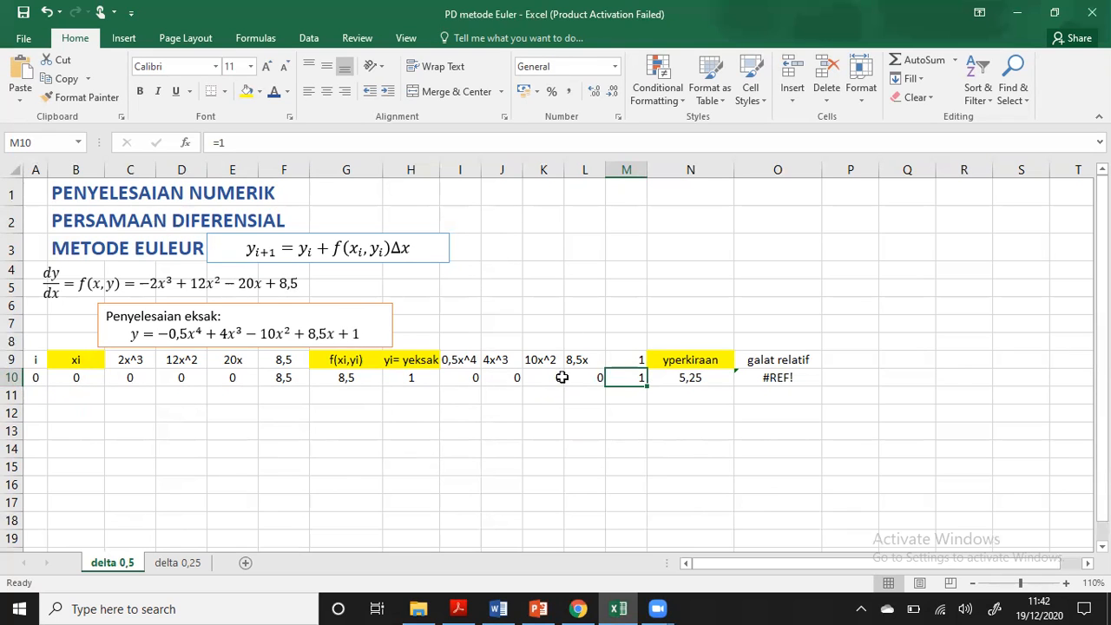
# Examine how the yi= yeksak formula in H10 combines the terms from columns I to M
pyautogui.click(412, 378)
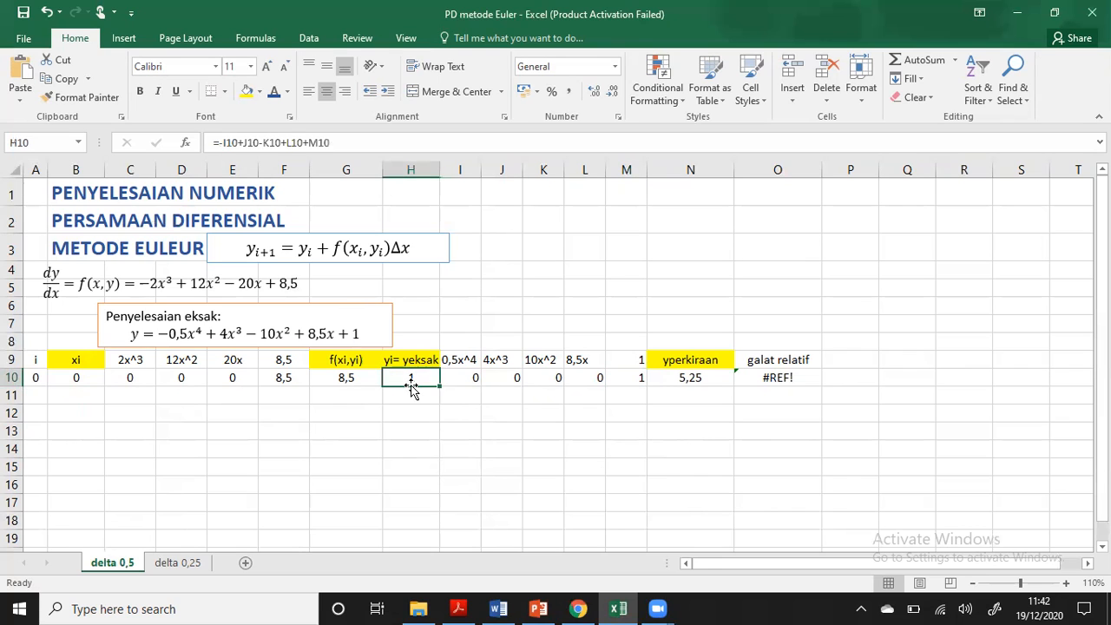
pyautogui.click(229, 143)
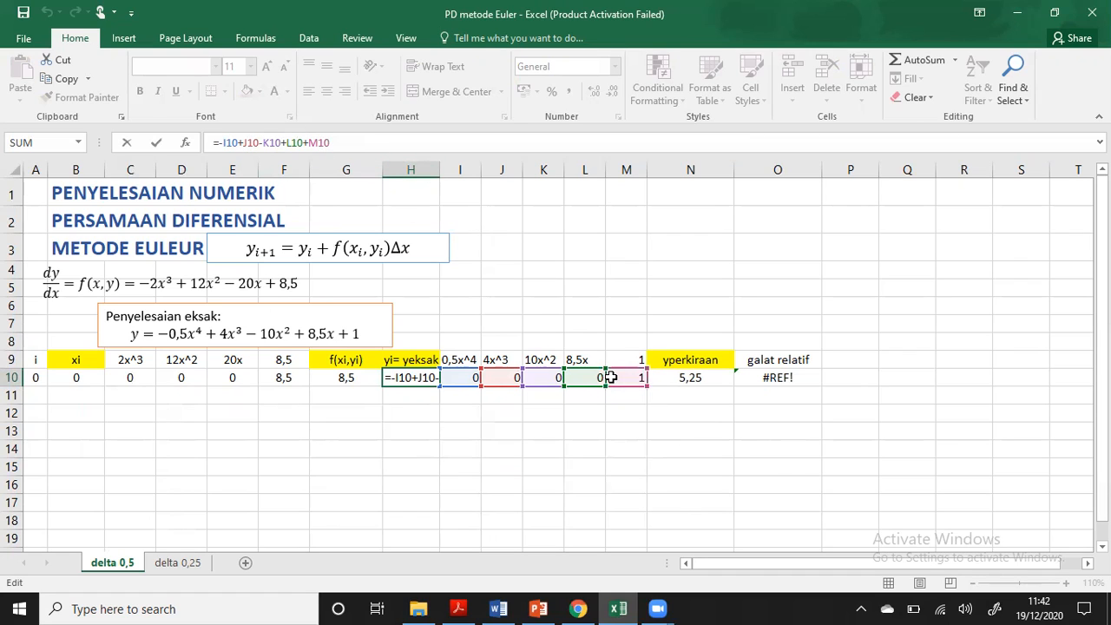
pyautogui.press('Return')
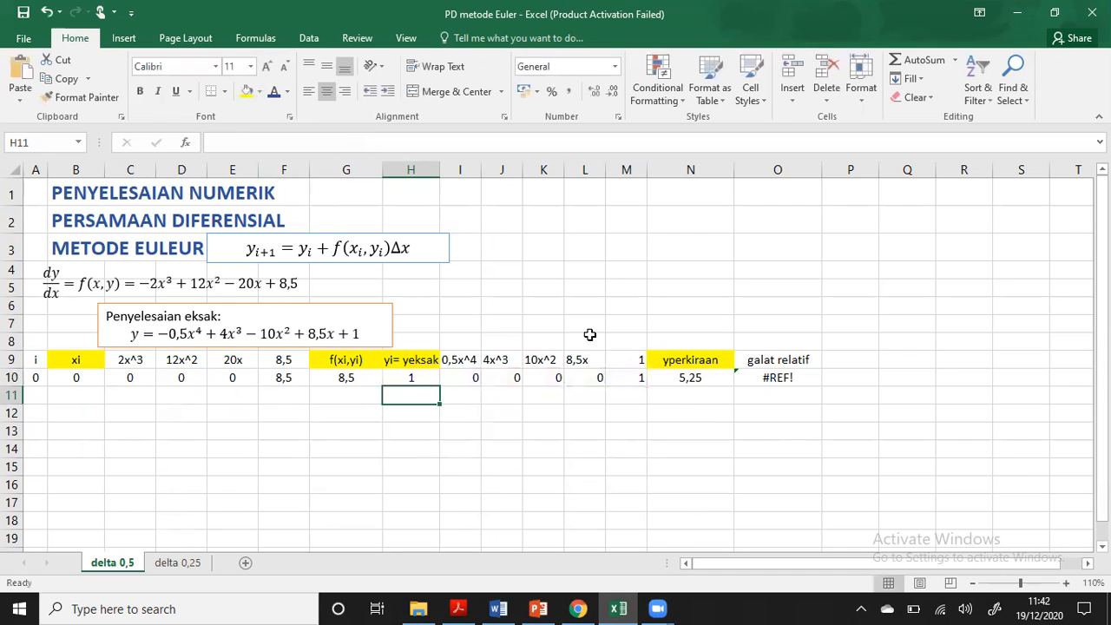
# Examine how the yperkiraan formula in N10 combines yi, f(xi,yi) and the 0,5 step
pyautogui.click(679, 379)
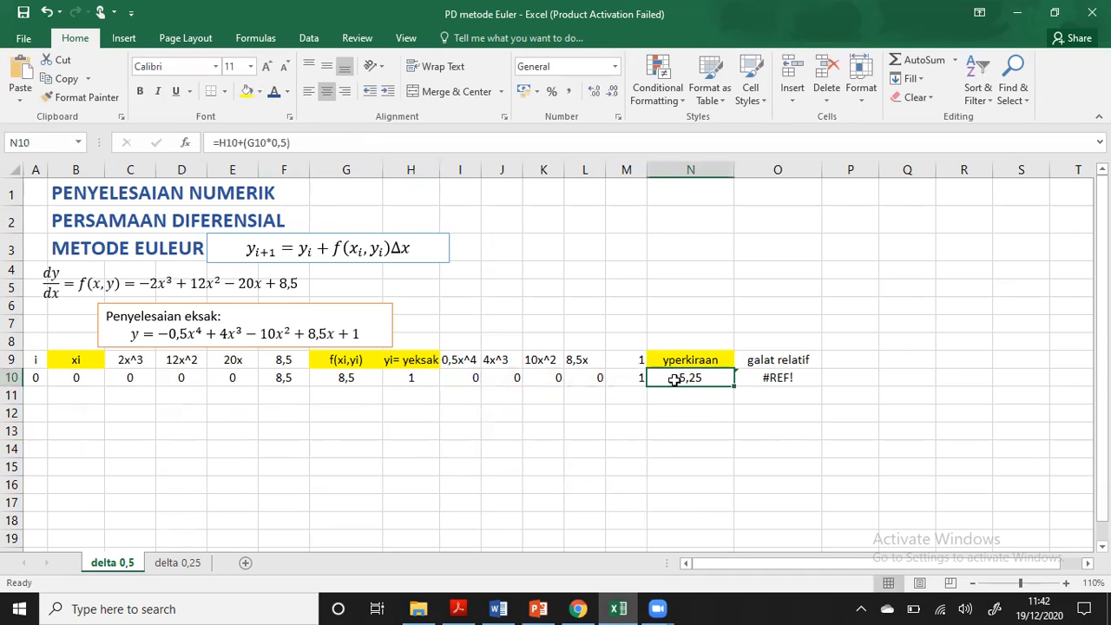
pyautogui.click(686, 358)
pyautogui.click(686, 379)
pyautogui.click(228, 144)
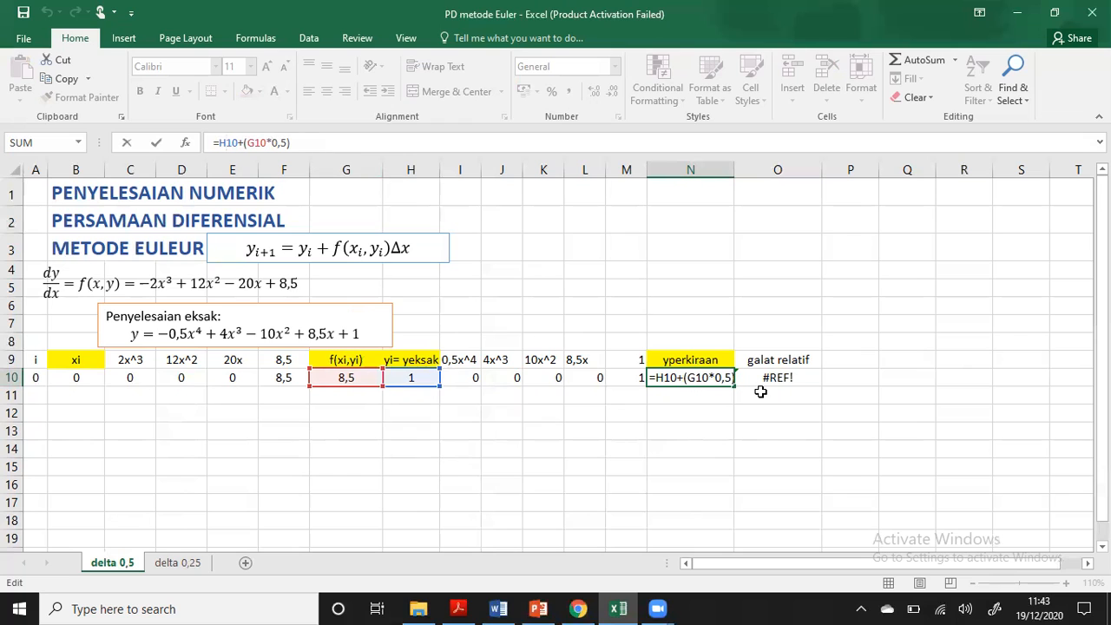
pyautogui.press('Return')
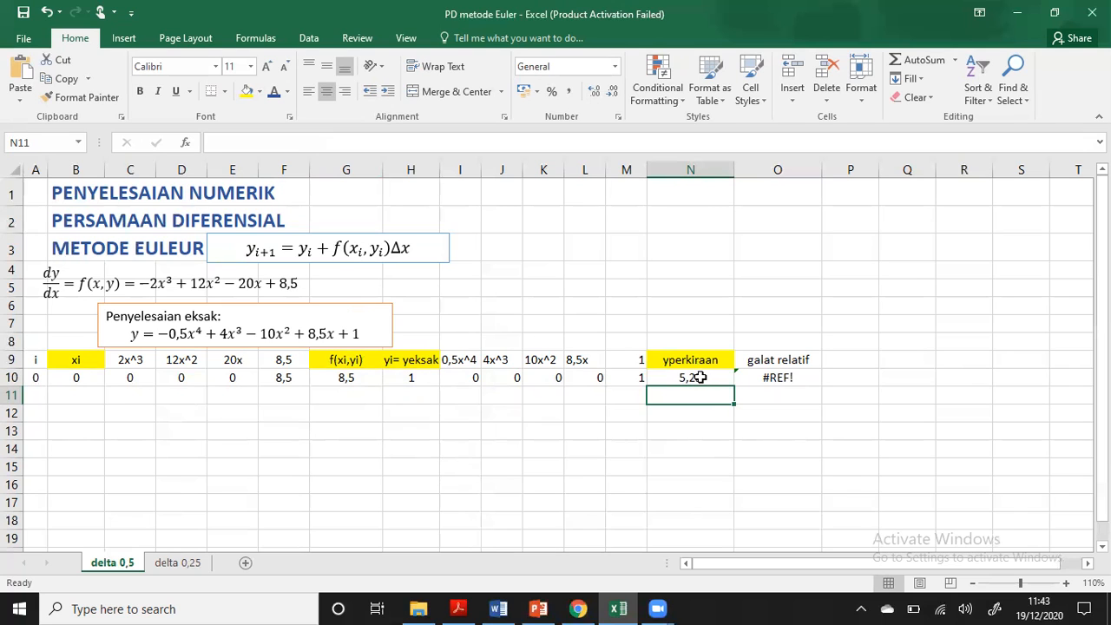
# Clear the galat relatif formula from O10
pyautogui.click(760, 379)
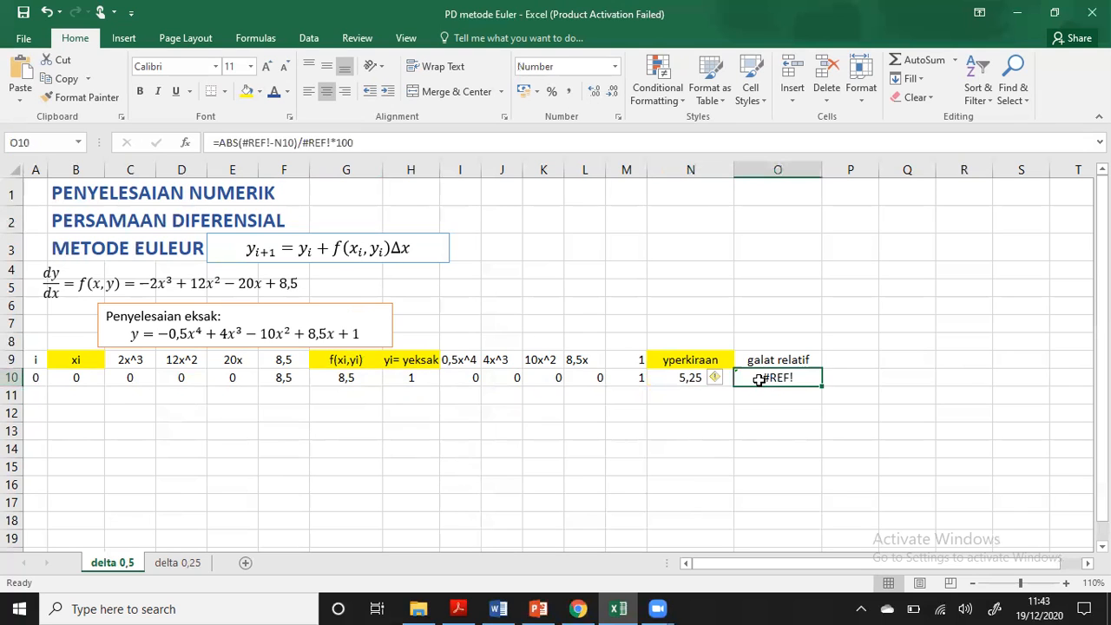
pyautogui.press('Delete')
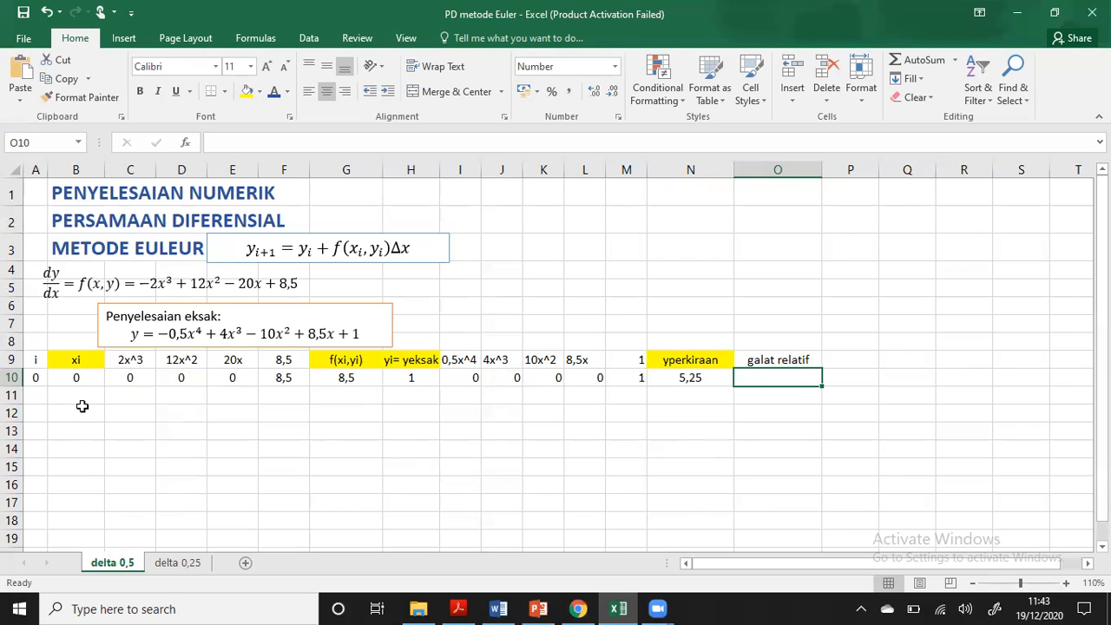
# Enter the formula =B10+0,5 in B11 for the next xi value
pyautogui.click(61, 379)
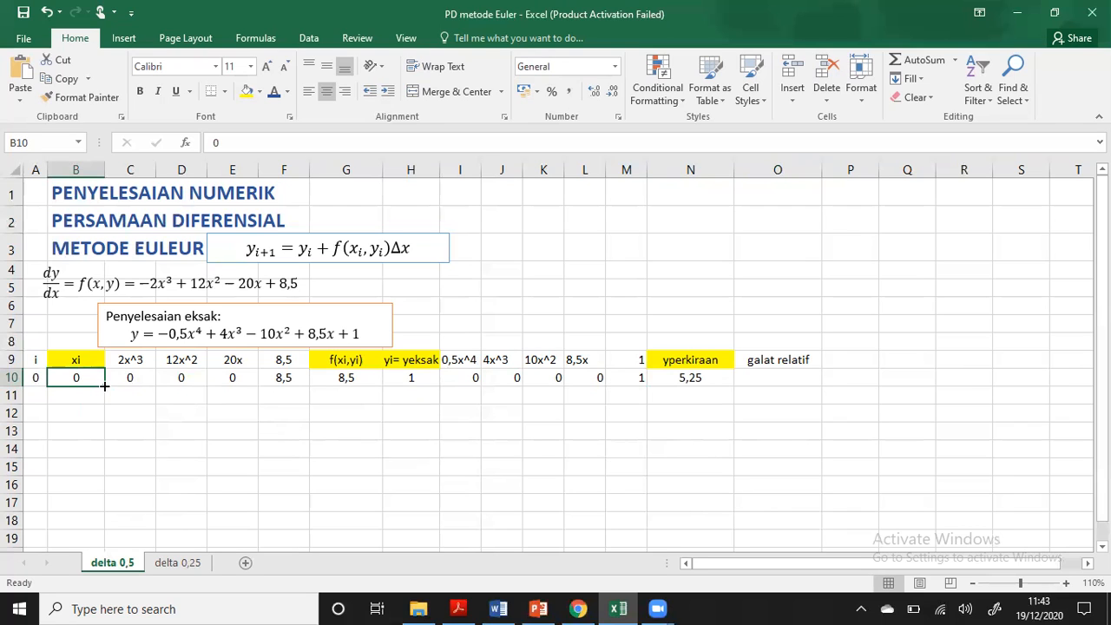
pyautogui.click(88, 397)
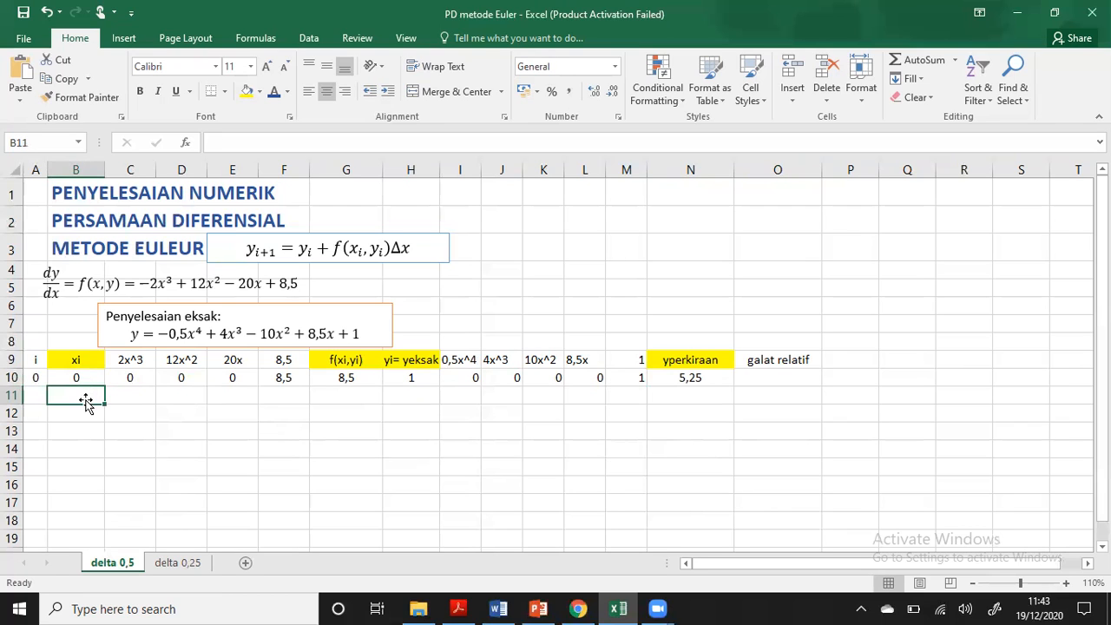
pyautogui.write('=')
pyautogui.press('Up')
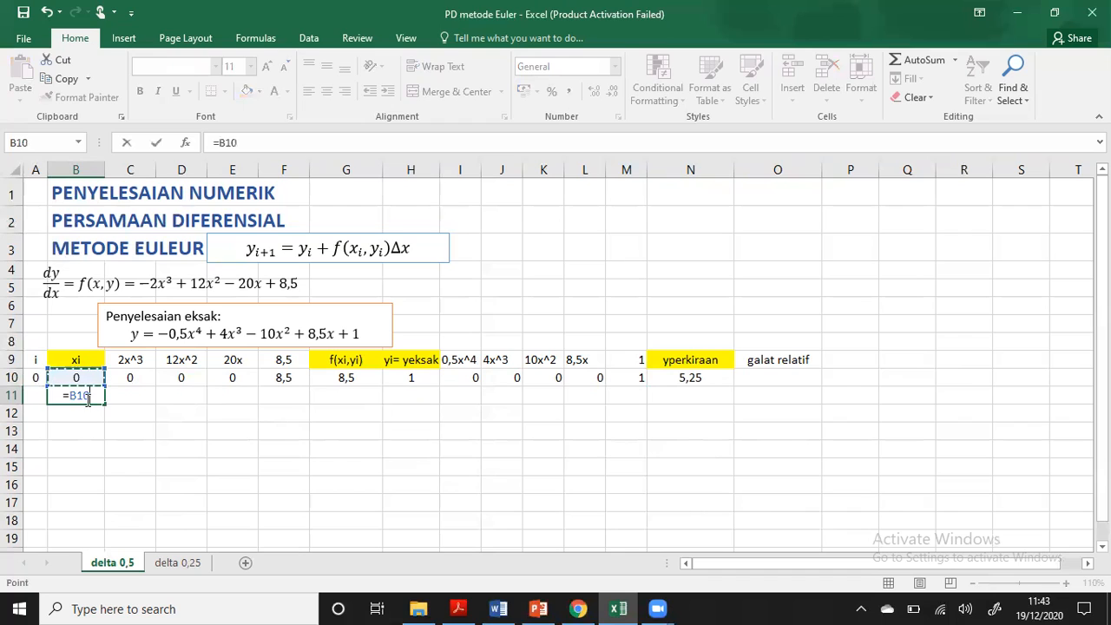
pyautogui.write('+0,5')
pyautogui.press('Return')
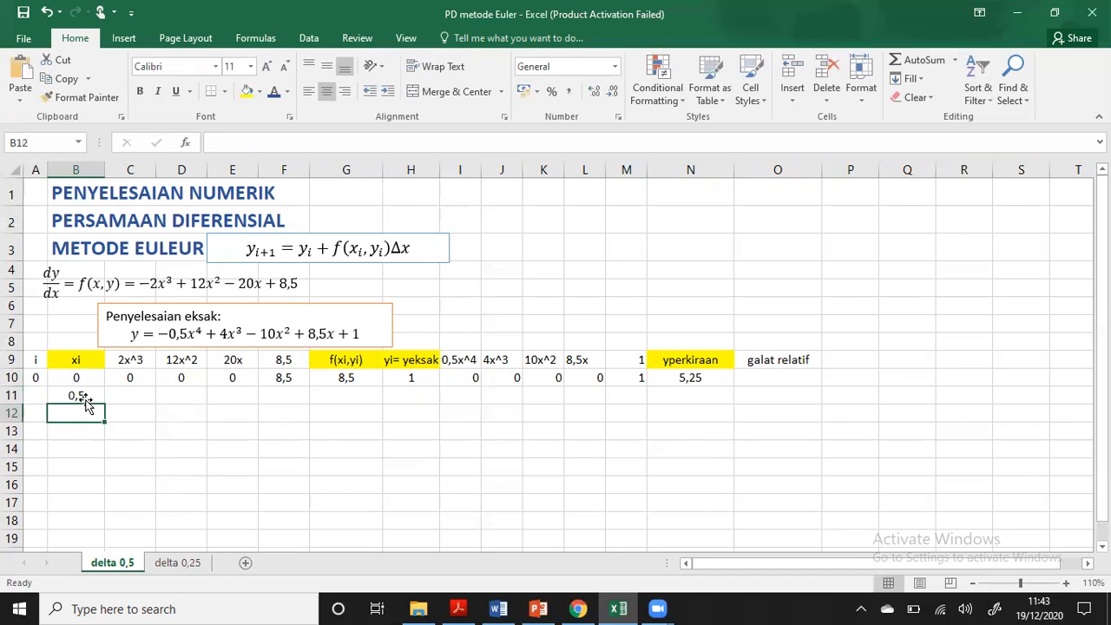
# Compare the starting xi in B10, the yperkiraan formula in N10 and the new xi formula in B11
pyautogui.click(91, 382)
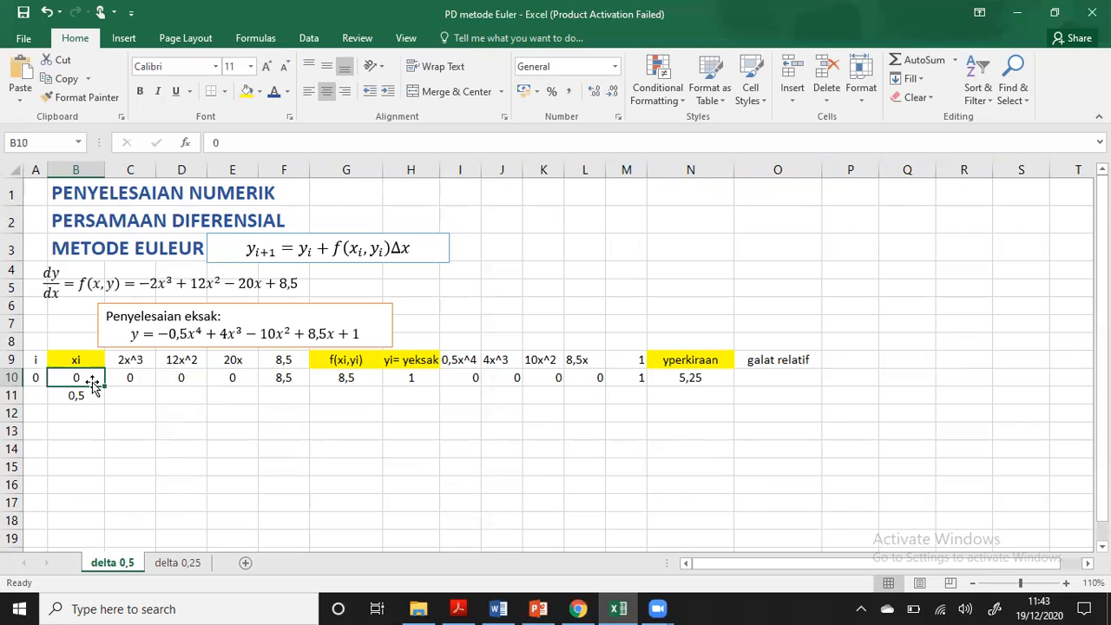
pyautogui.click(685, 378)
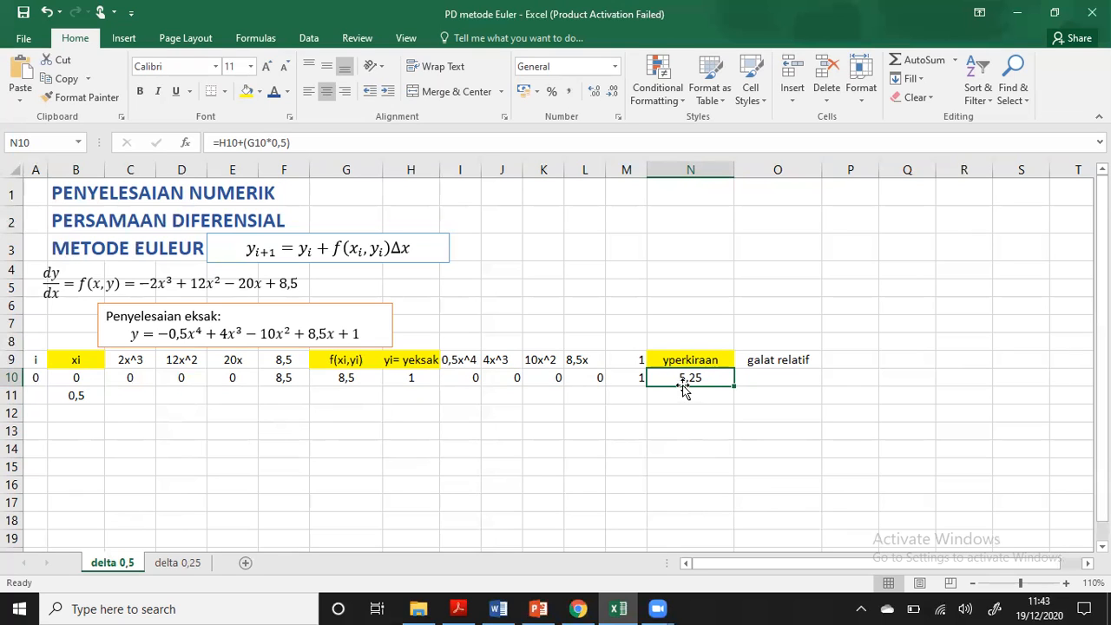
pyautogui.click(86, 395)
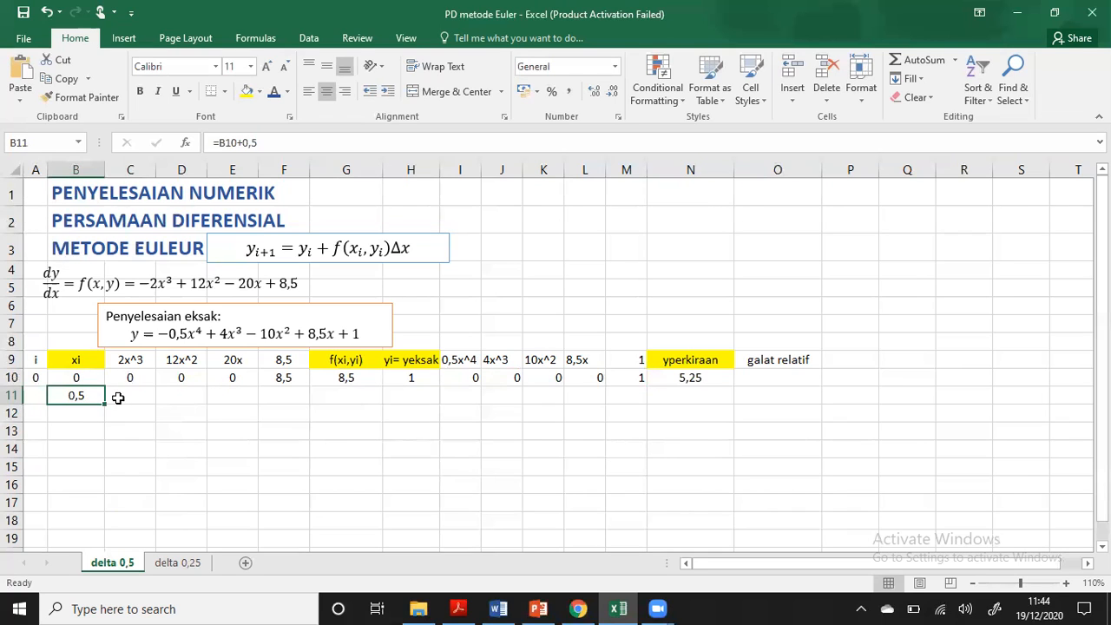
# Copy the 2x^3, 12x^2 and 20x formulas from row 10 down to row 14
pyautogui.click(124, 396)
pyautogui.click(148, 379)
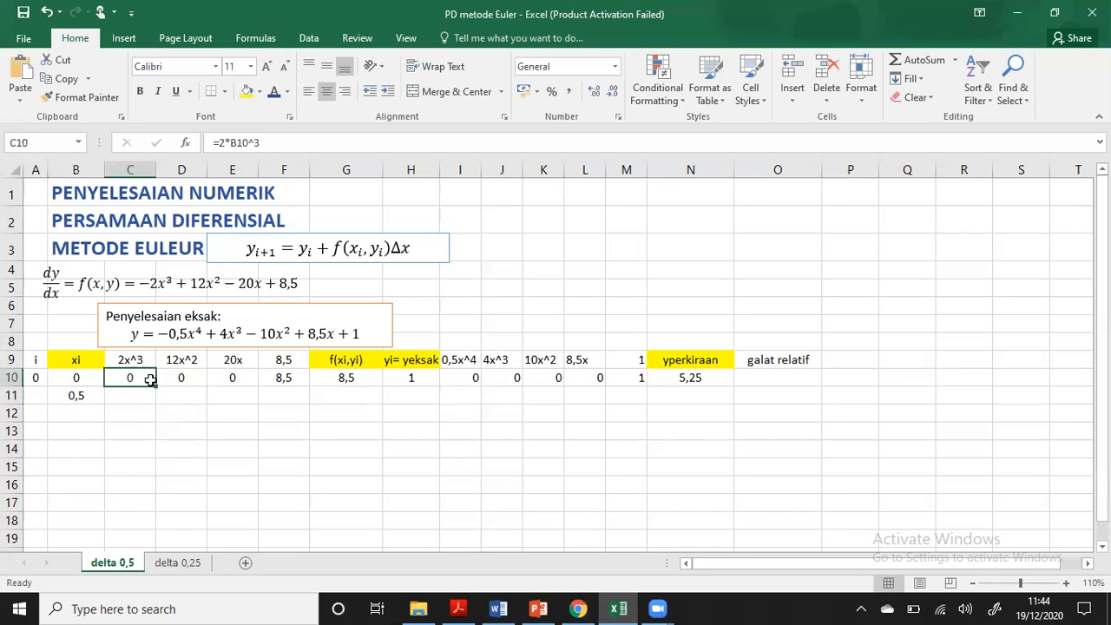
pyautogui.moveTo(155, 391); pyautogui.dragTo(157, 407)
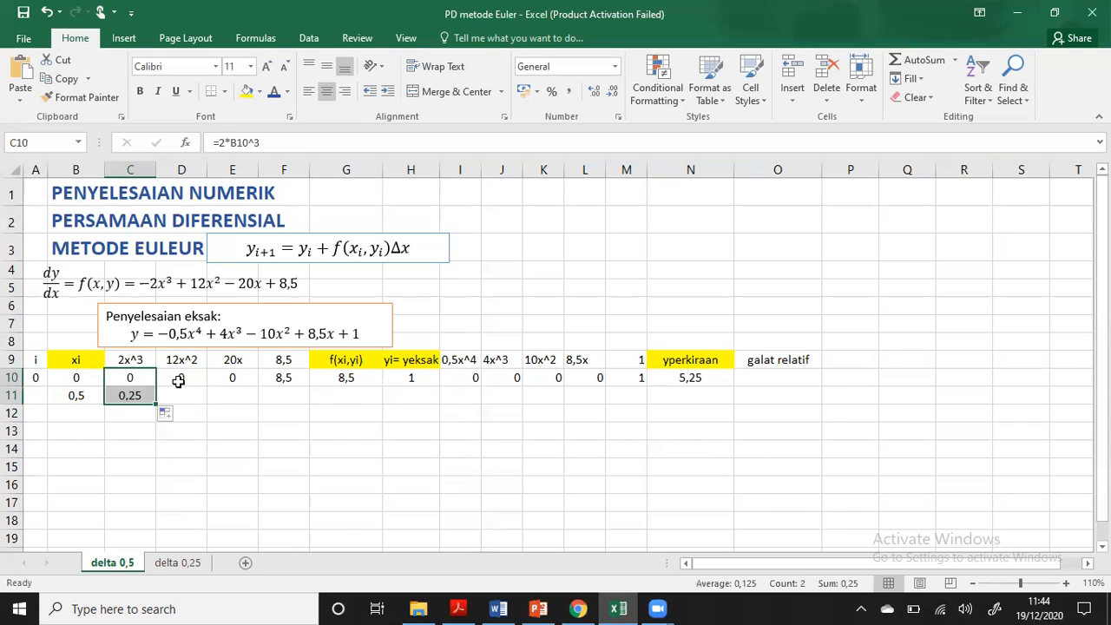
pyautogui.click(189, 380)
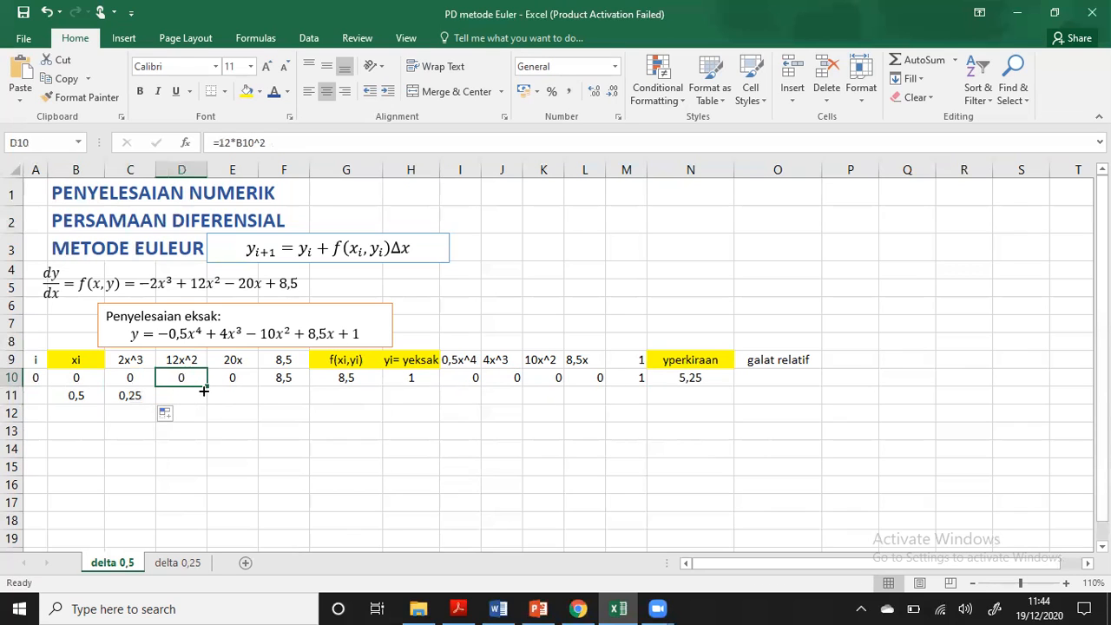
pyautogui.moveTo(206, 390); pyautogui.dragTo(211, 453)
pyautogui.click(139, 396)
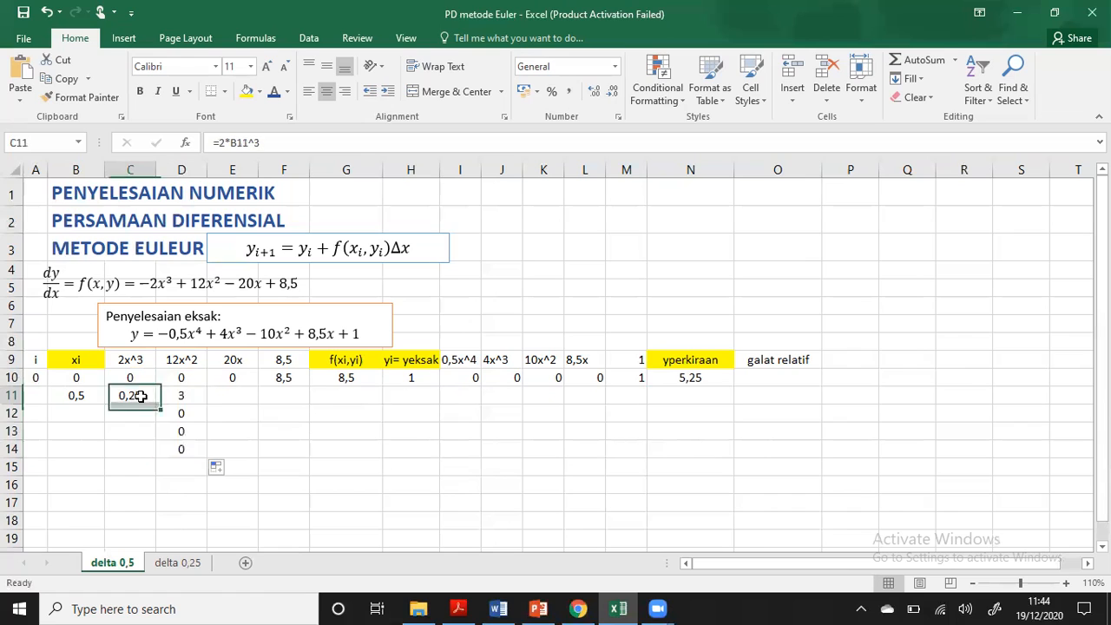
pyautogui.moveTo(154, 404); pyautogui.dragTo(157, 456)
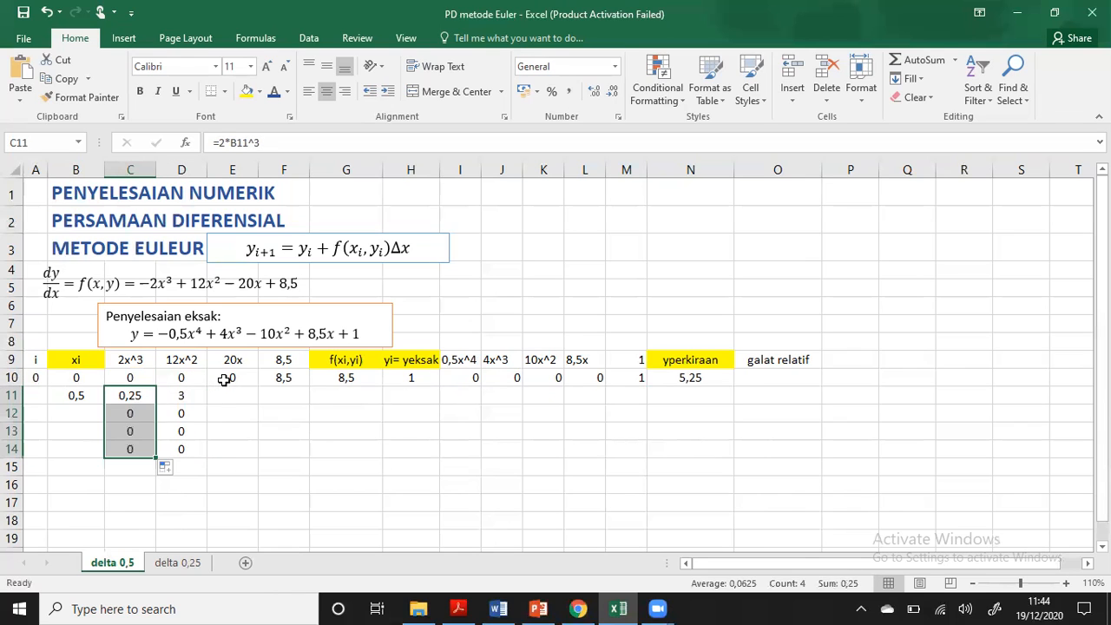
pyautogui.click(246, 382)
pyautogui.moveTo(257, 387); pyautogui.dragTo(258, 454)
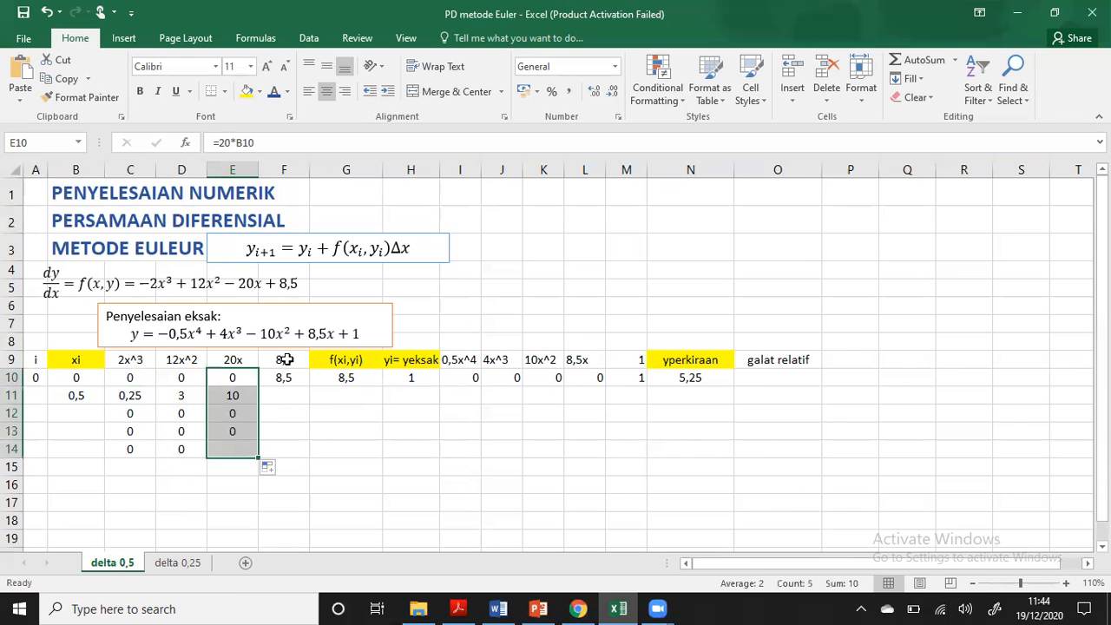
# Extend the xi series from B11 down to row 18, along with the 2x^3, 12x^2 and 20x formulas
pyautogui.click(83, 394)
pyautogui.moveTo(101, 406); pyautogui.dragTo(94, 533)
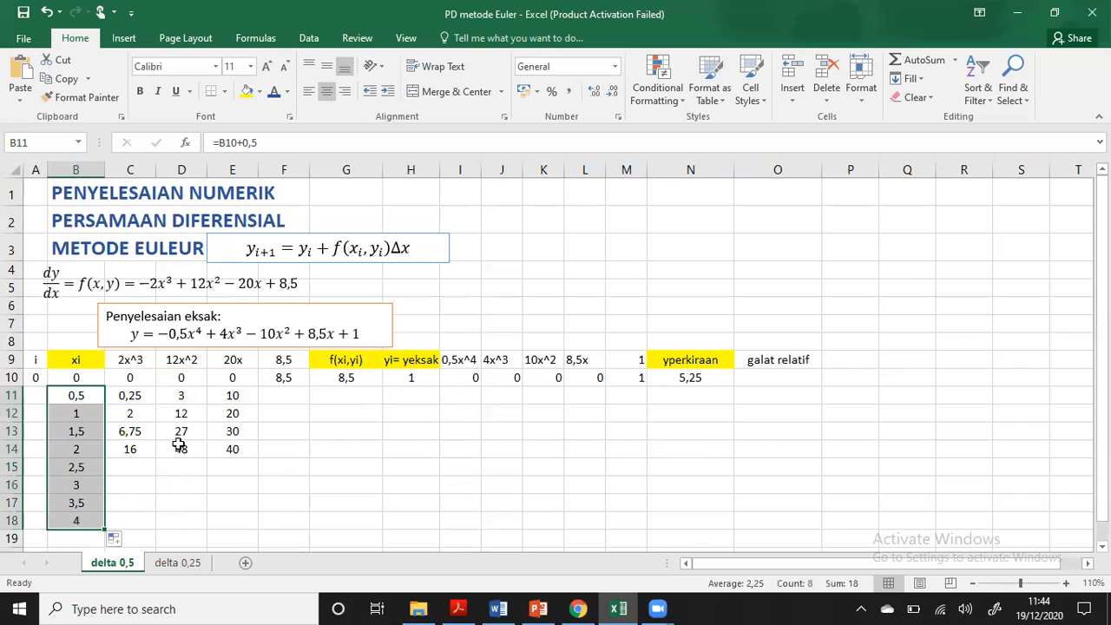
pyautogui.click(146, 449)
pyautogui.moveTo(157, 463); pyautogui.dragTo(148, 500)
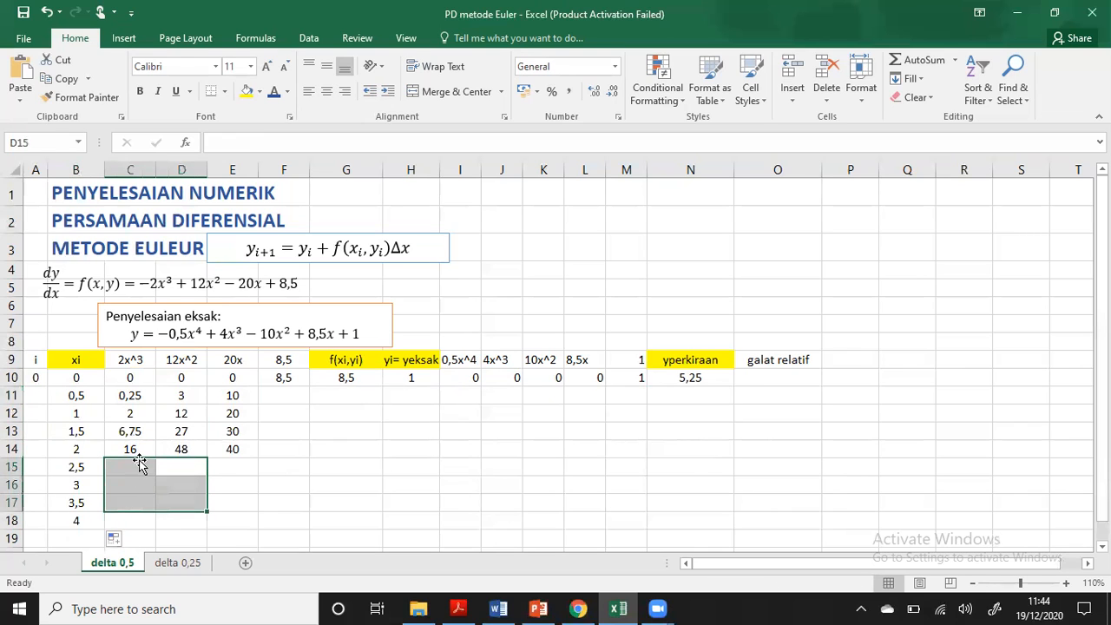
pyautogui.click(142, 449)
pyautogui.moveTo(155, 455); pyautogui.dragTo(157, 522)
pyautogui.moveTo(206, 457); pyautogui.dragTo(196, 527)
pyautogui.click(234, 448)
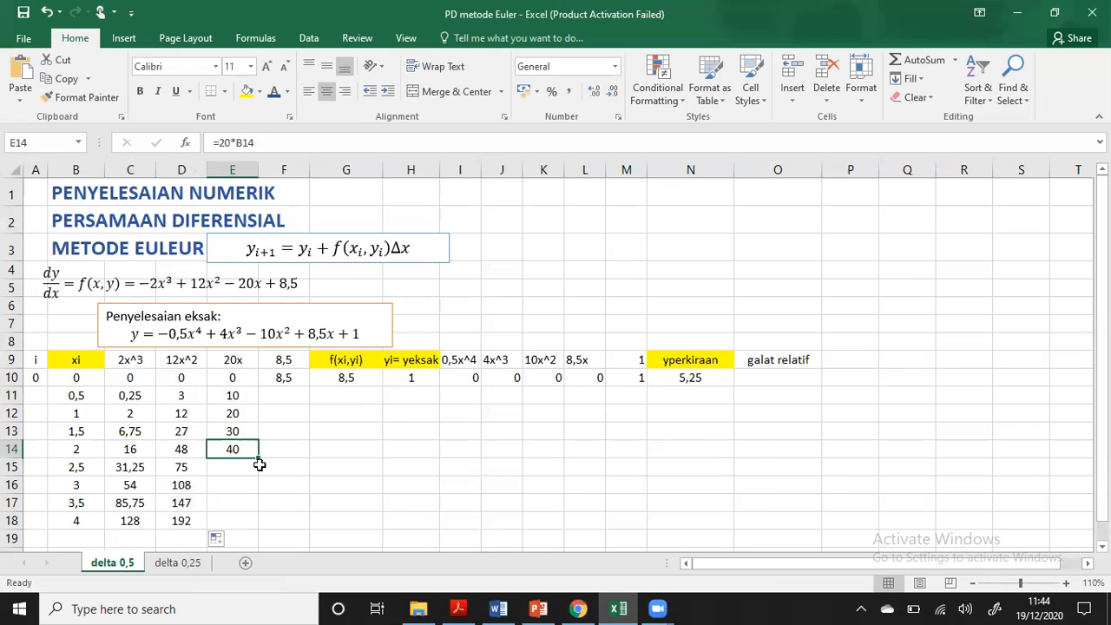
pyautogui.moveTo(258, 461); pyautogui.dragTo(257, 526)
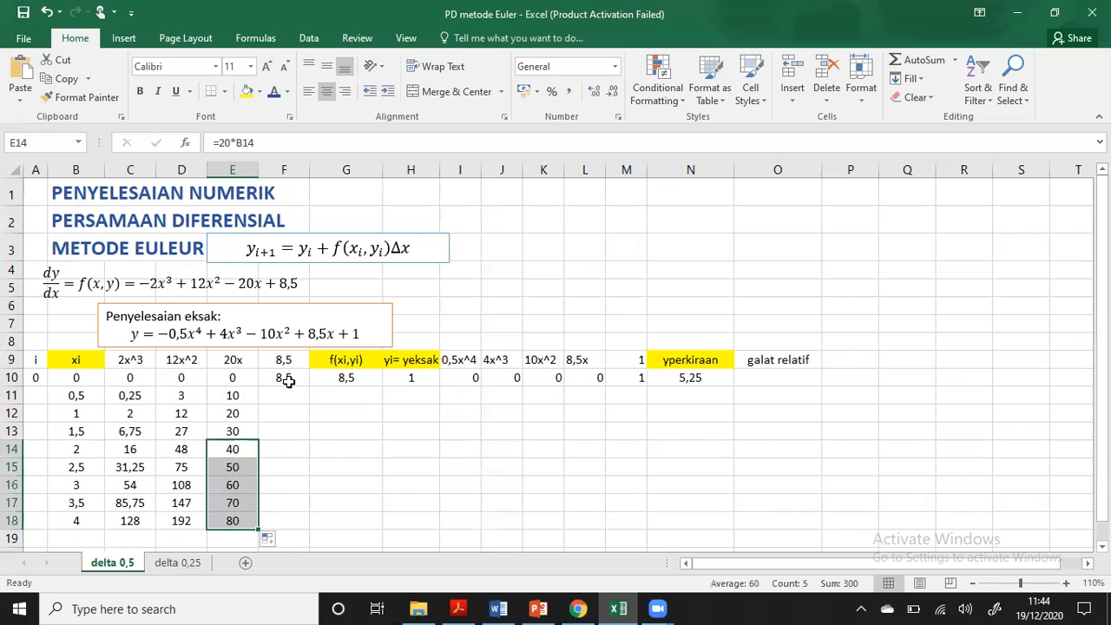
# Copy the constant 8,5 and the f(xi,yi) formula from row 10 down to row 18
pyautogui.click(295, 382)
pyautogui.moveTo(309, 387); pyautogui.dragTo(287, 525)
pyautogui.click(373, 382)
pyautogui.moveTo(381, 392); pyautogui.dragTo(360, 523)
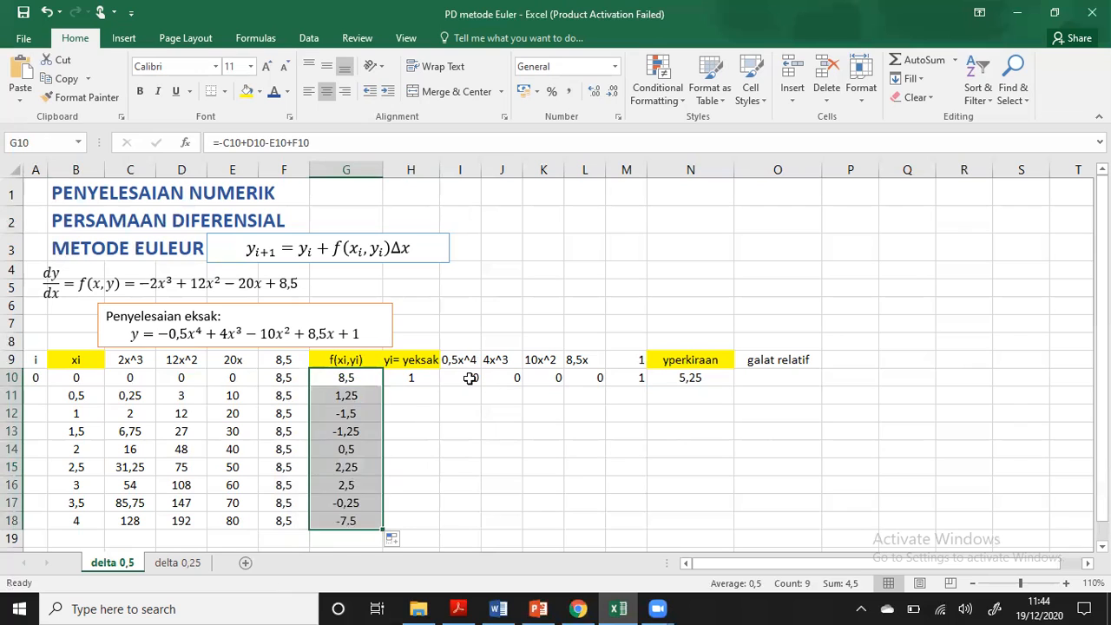
# Copy the exact-solution terms in I10:M10 and the yeksak formula in H10 down to row 18
pyautogui.click(470, 379)
pyautogui.moveTo(481, 385); pyautogui.dragTo(471, 527)
pyautogui.click(502, 379)
pyautogui.moveTo(521, 385); pyautogui.dragTo(506, 527)
pyautogui.click(556, 381)
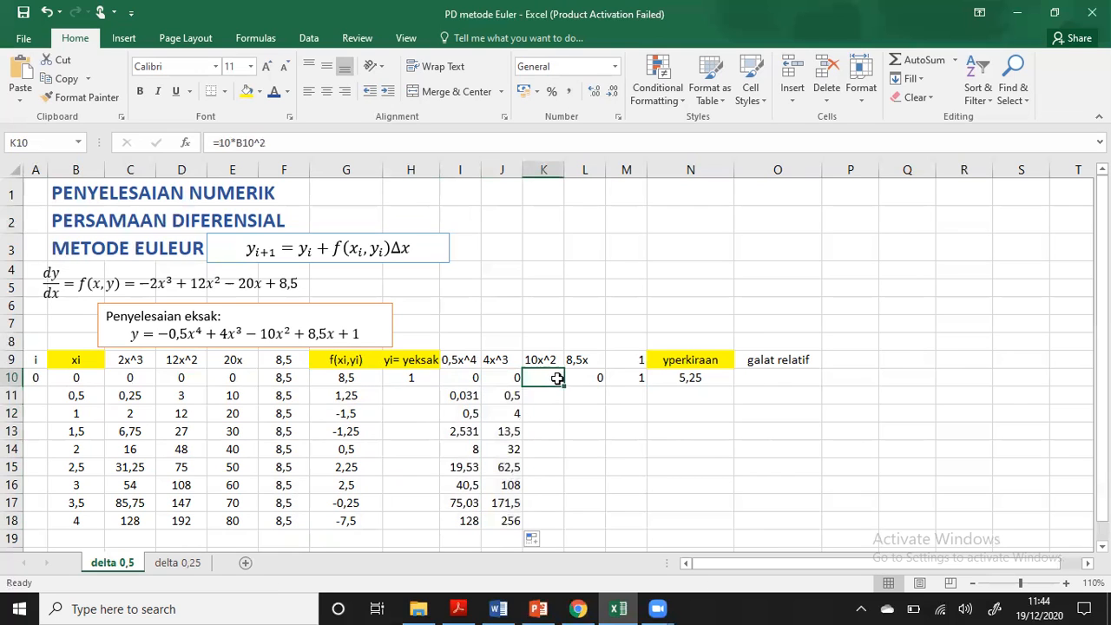
pyautogui.moveTo(561, 385); pyautogui.dragTo(553, 528)
pyautogui.click(593, 377)
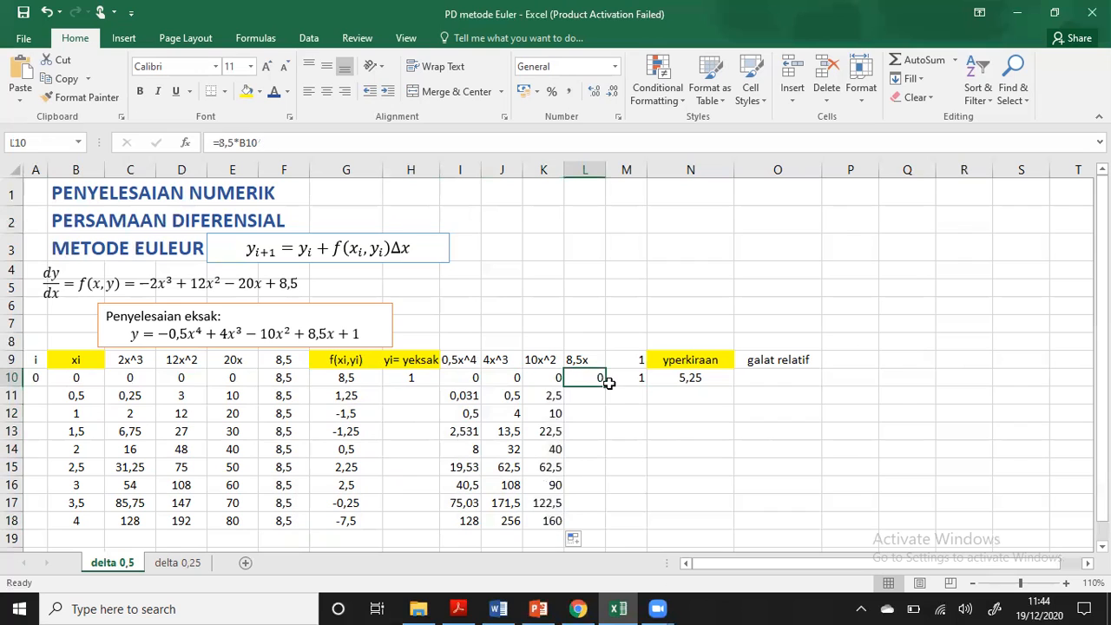
pyautogui.moveTo(609, 386); pyautogui.dragTo(588, 530)
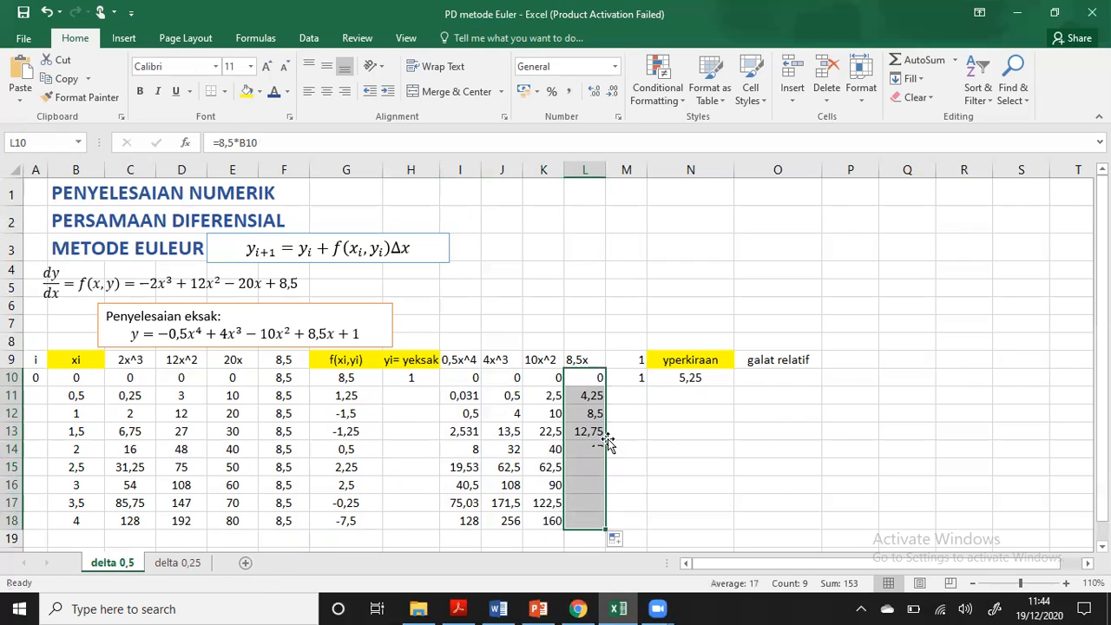
pyautogui.click(635, 382)
pyautogui.moveTo(646, 387); pyautogui.dragTo(631, 528)
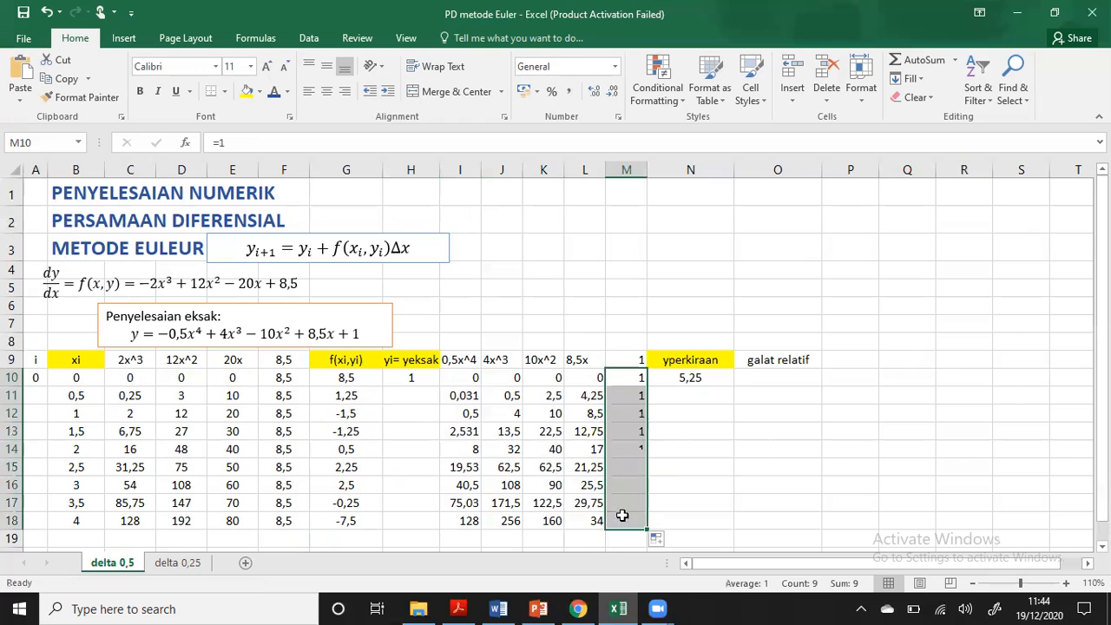
pyautogui.click(431, 388)
pyautogui.moveTo(439, 387); pyautogui.dragTo(431, 533)
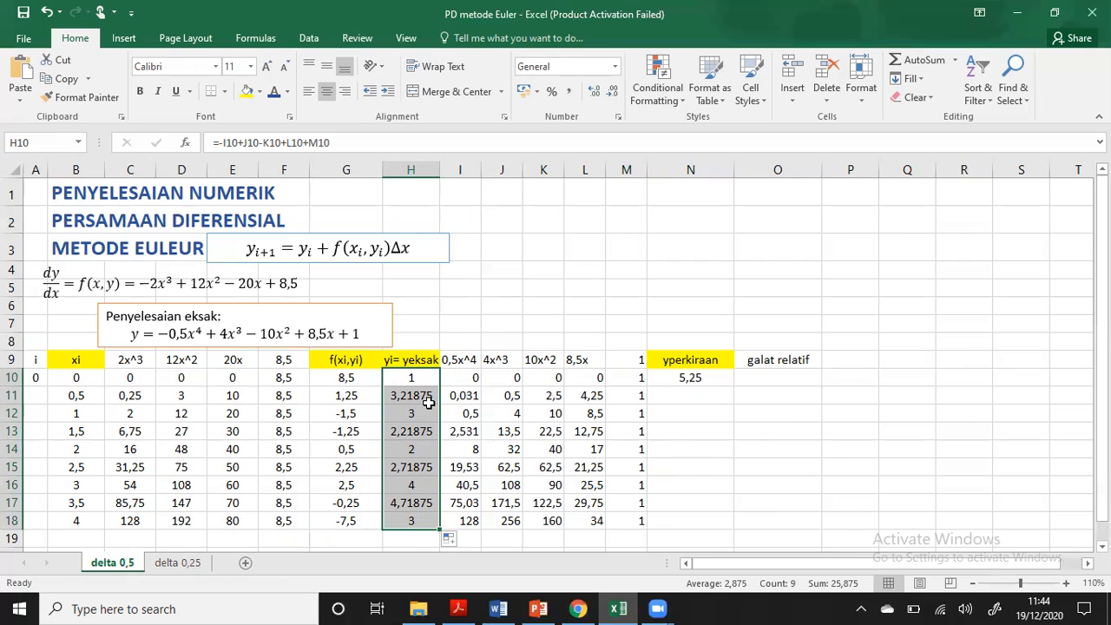
# Clear the yperkiraan formula from N10
pyautogui.click(710, 376)
pyautogui.press('Delete')
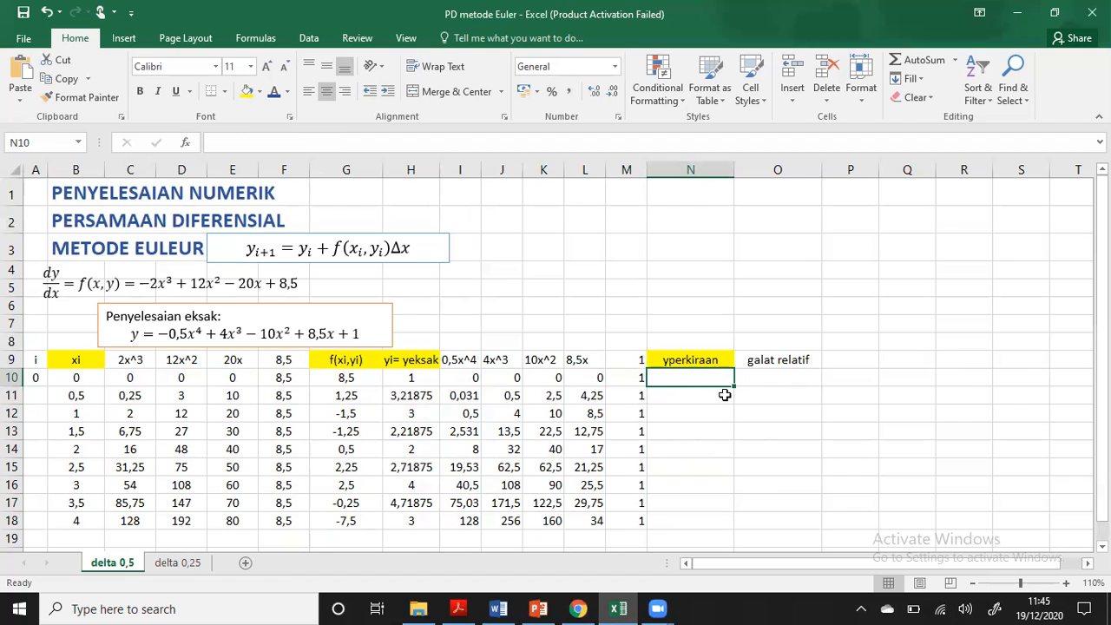
pyautogui.click(711, 396)
pyautogui.write('=')
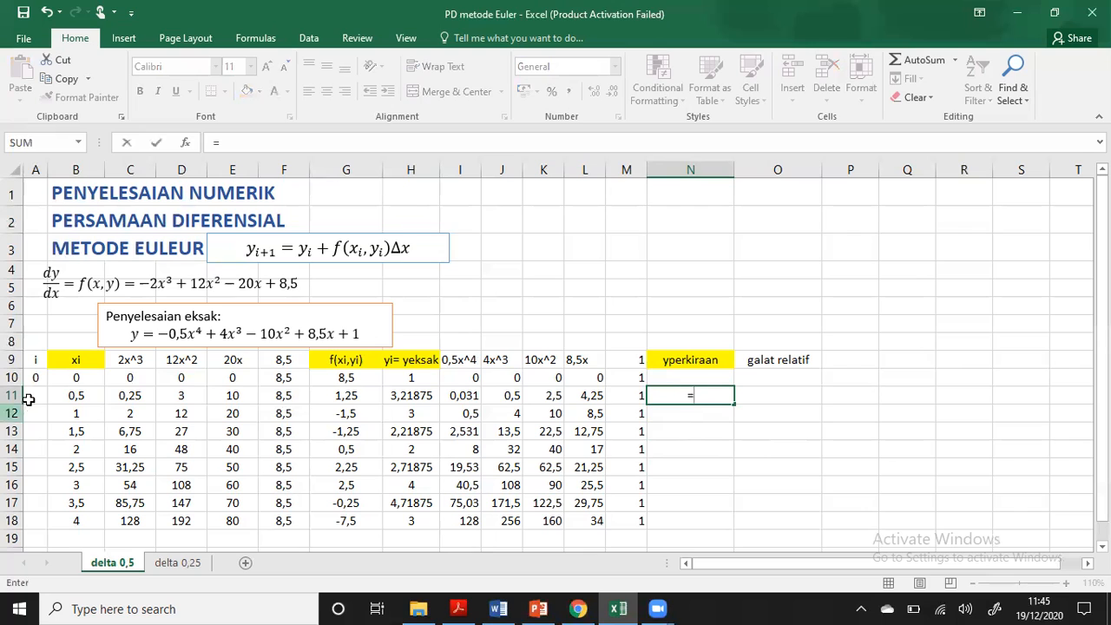
pyautogui.click(32, 375)
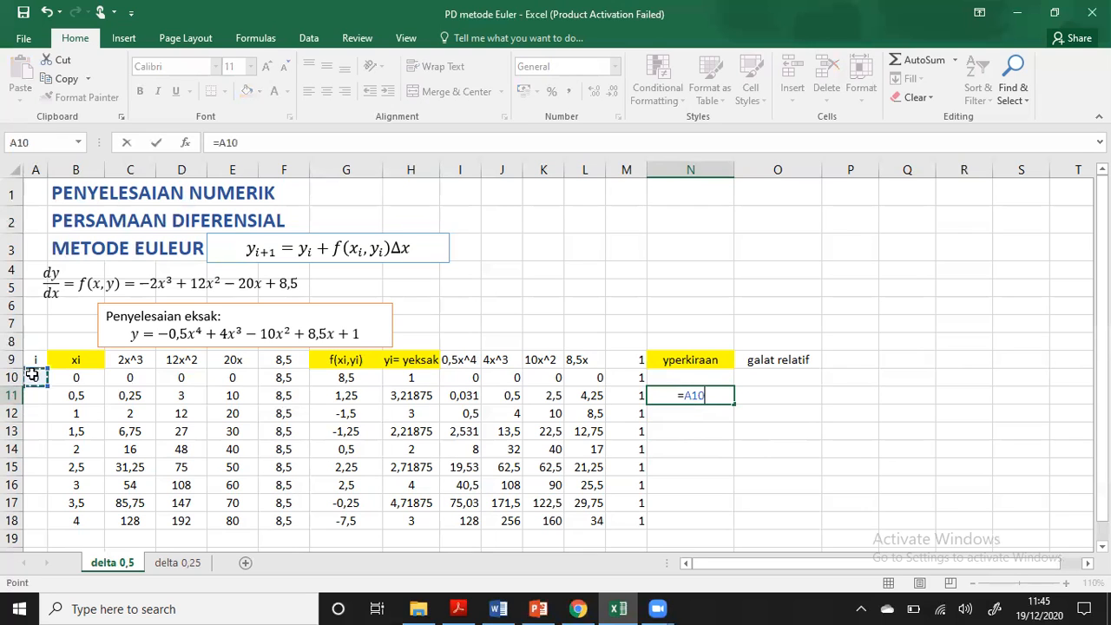
pyautogui.moveTo(47, 385); pyautogui.dragTo(39, 521)
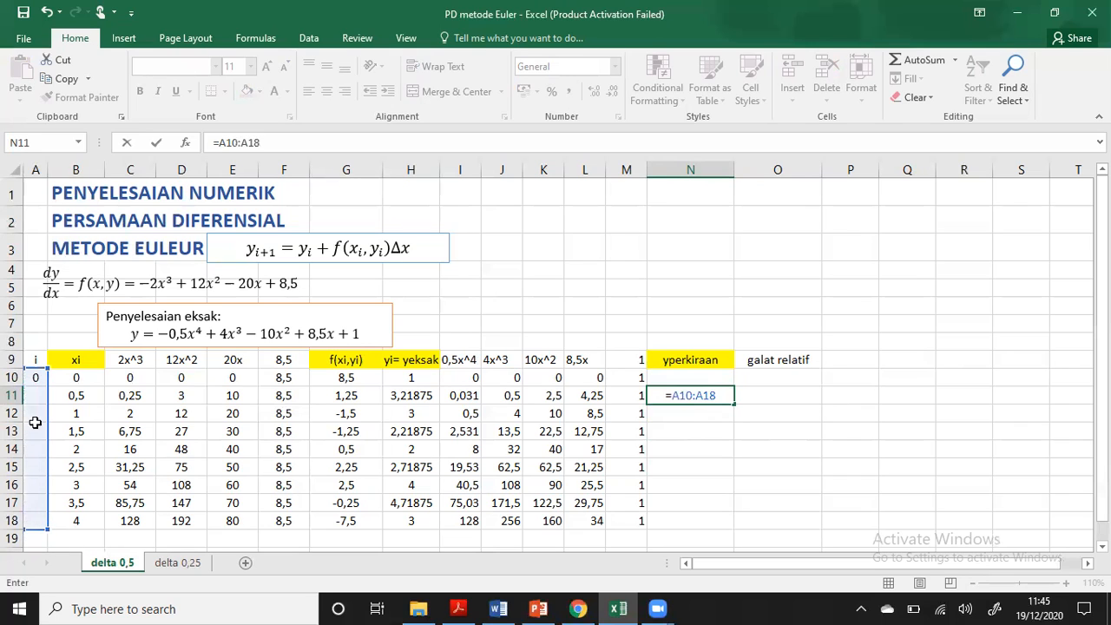
pyautogui.click(27, 382)
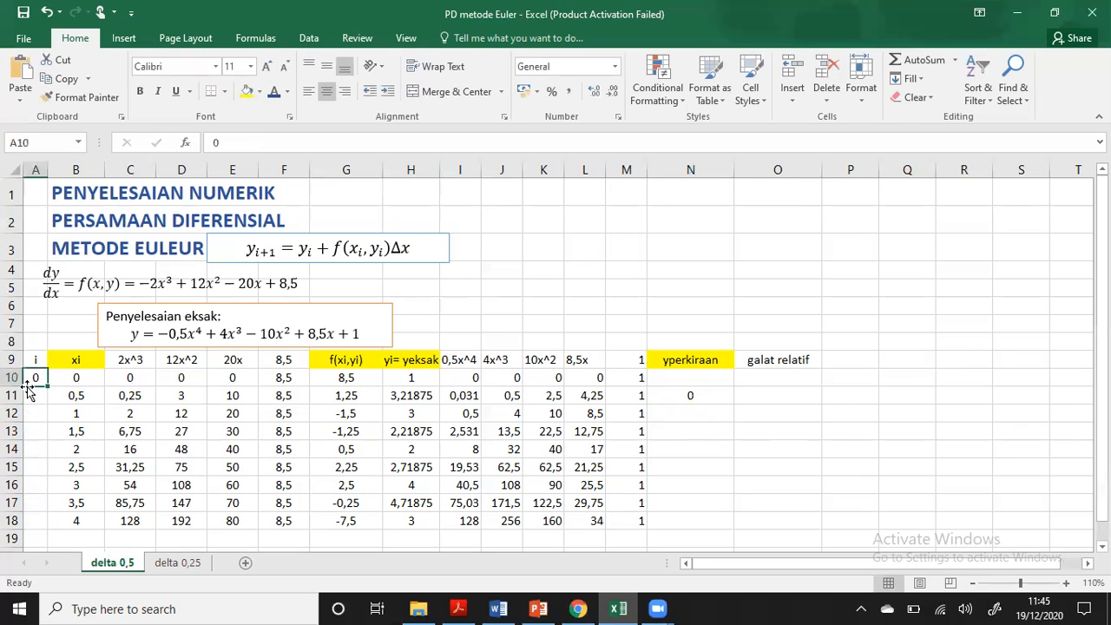
# Enter 1 in A11 and continue the i numbering down to 8 in A18
pyautogui.click(27, 389)
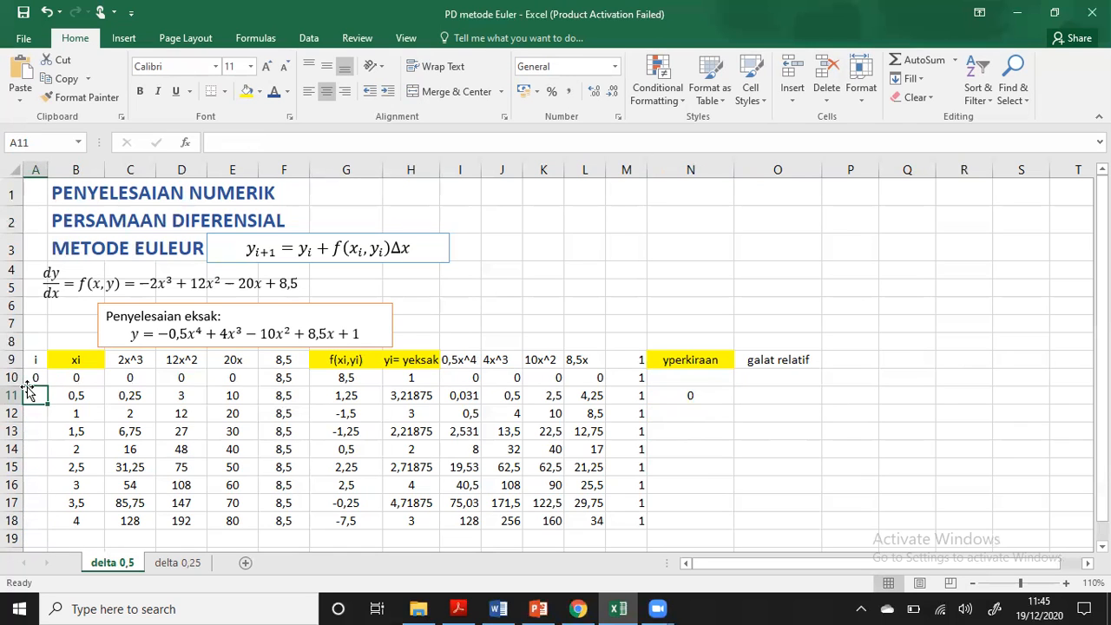
pyautogui.write('1')
pyautogui.press('Return')
pyautogui.moveTo(37, 383); pyautogui.dragTo(30, 533)
# Replace the yperkiraan formula in N11 with =H10+(G10*0,5)
pyautogui.click(702, 397)
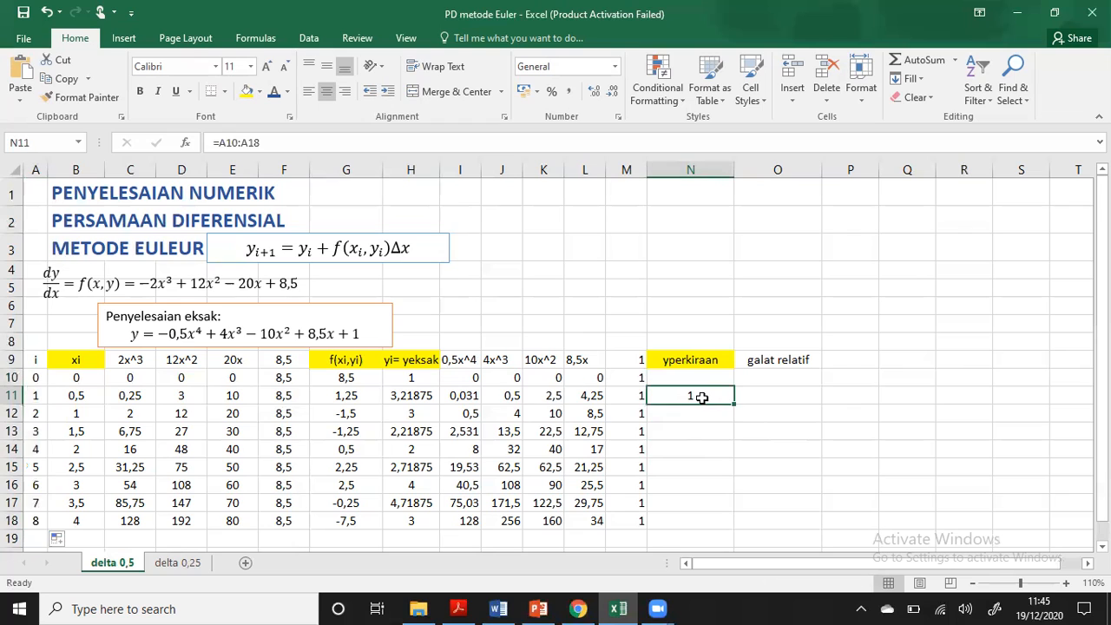
pyautogui.click(342, 144)
pyautogui.press('BackSpace')
pyautogui.press('BackSpace')
pyautogui.press('BackSpace')
pyautogui.press('BackSpace')
pyautogui.press('BackSpace')
pyautogui.press('BackSpace')
pyautogui.press('BackSpace')
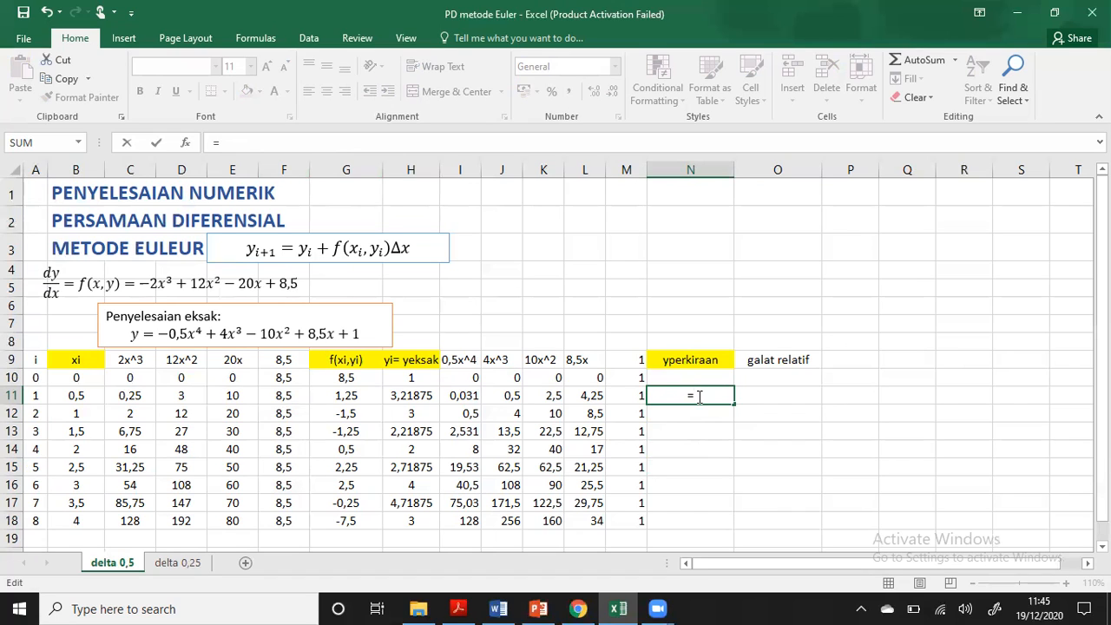
pyautogui.click(416, 379)
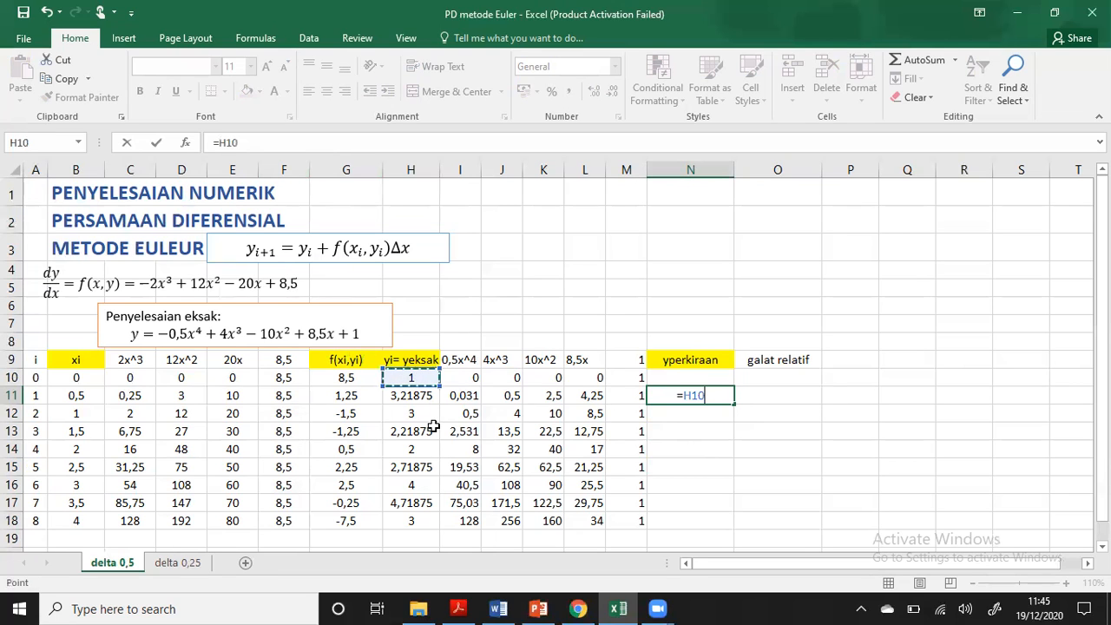
pyautogui.write('+(')
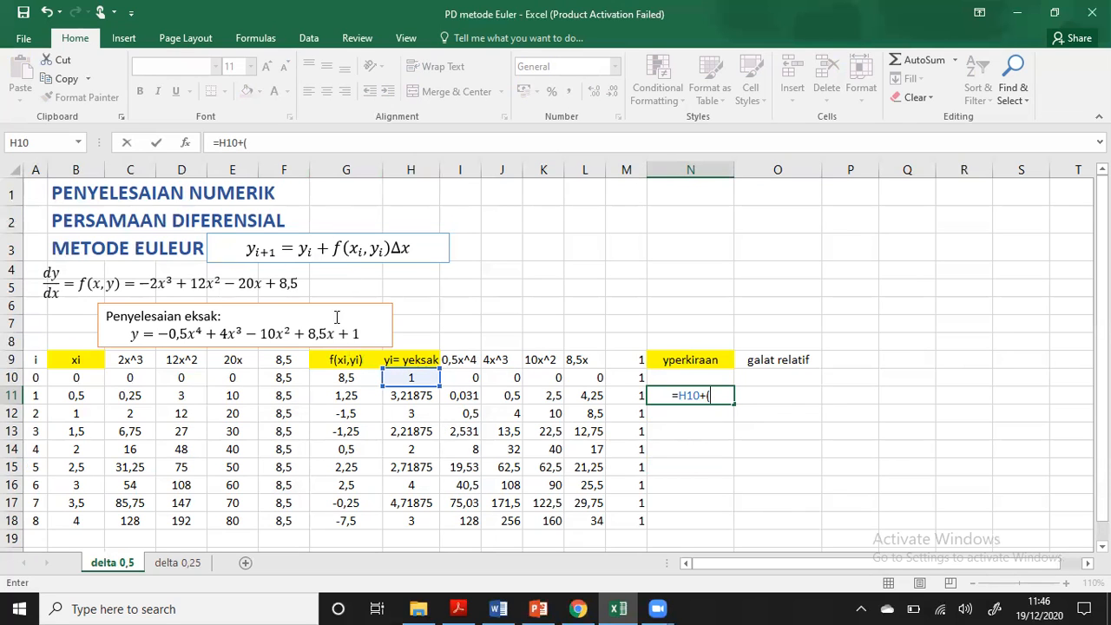
pyautogui.click(344, 379)
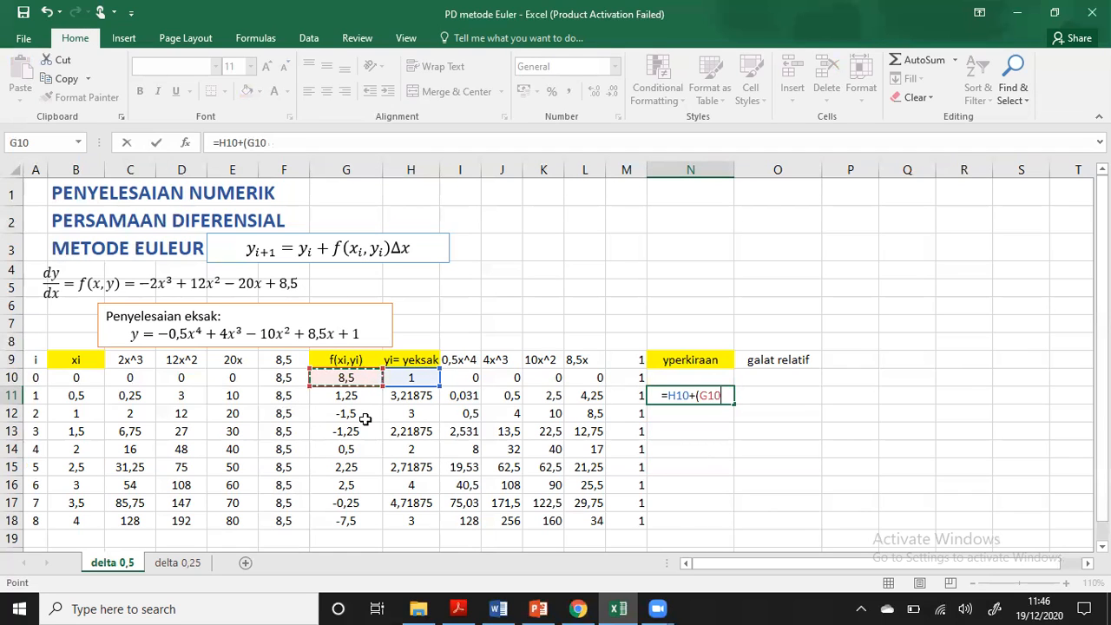
pyautogui.write('*')
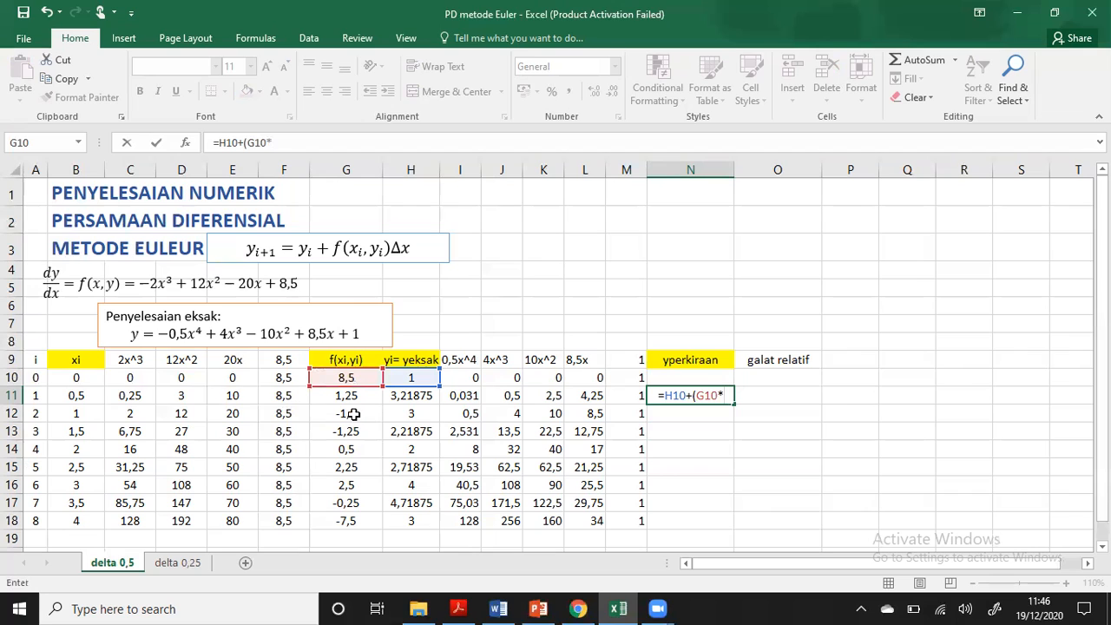
pyautogui.write('0,5)')
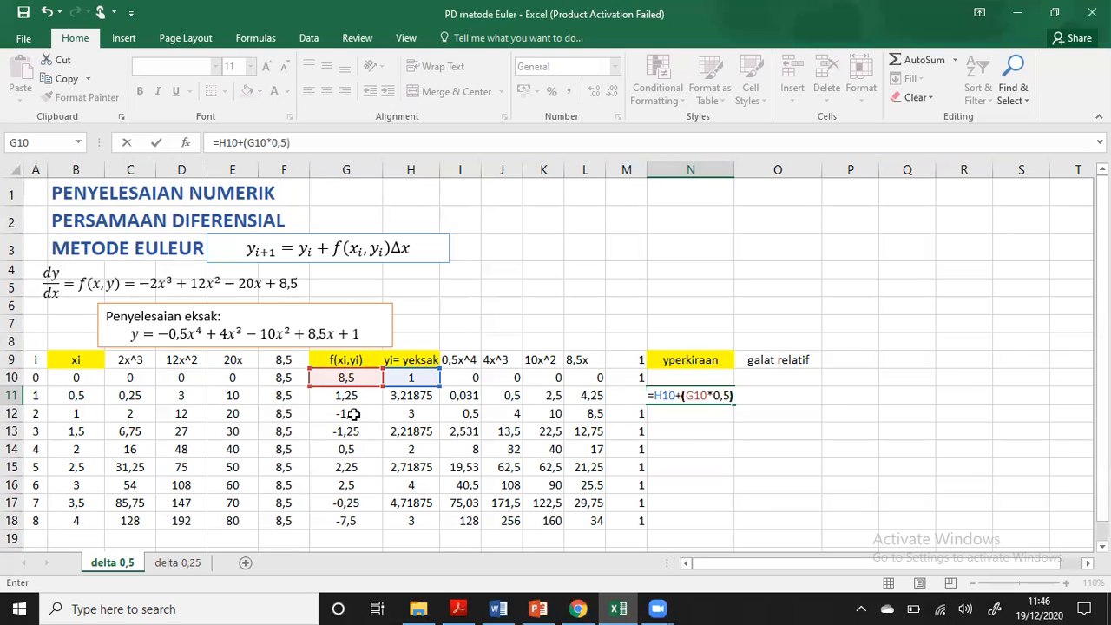
pyautogui.press('Return')
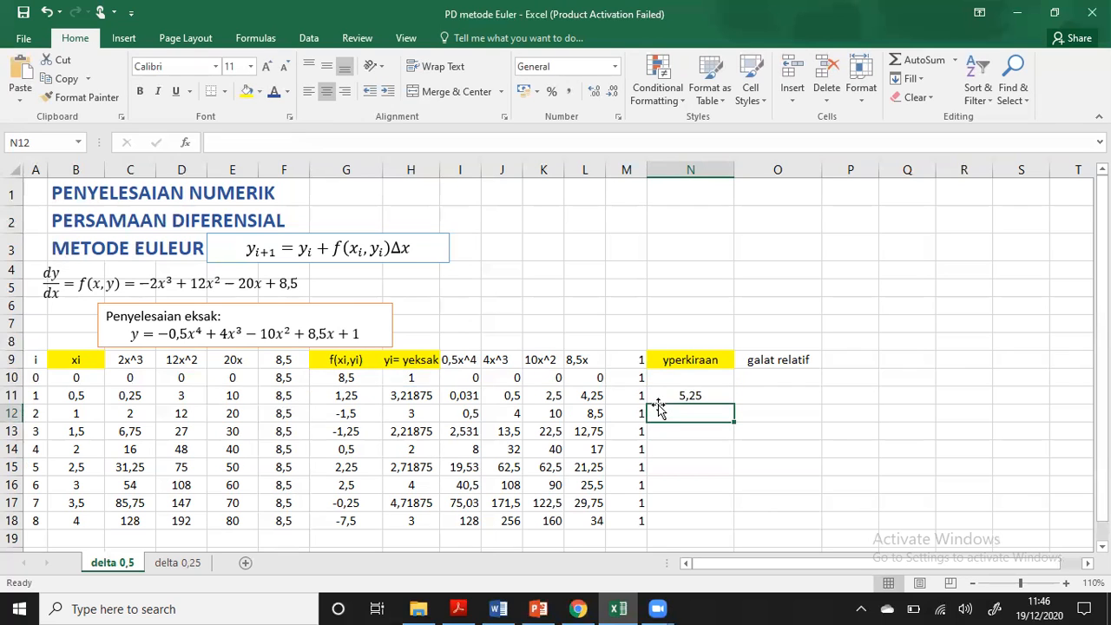
# Enter the galat relatif formula =ABS(H11-N11)/H11*100 in O11
pyautogui.click(754, 394)
pyautogui.write('=')
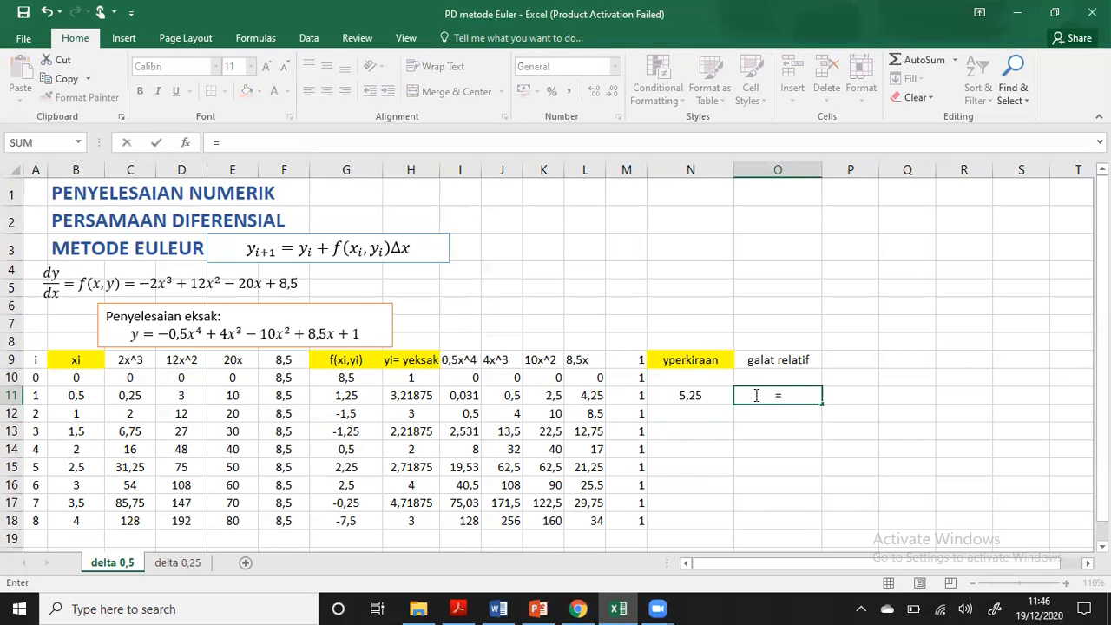
pyautogui.write('abs')
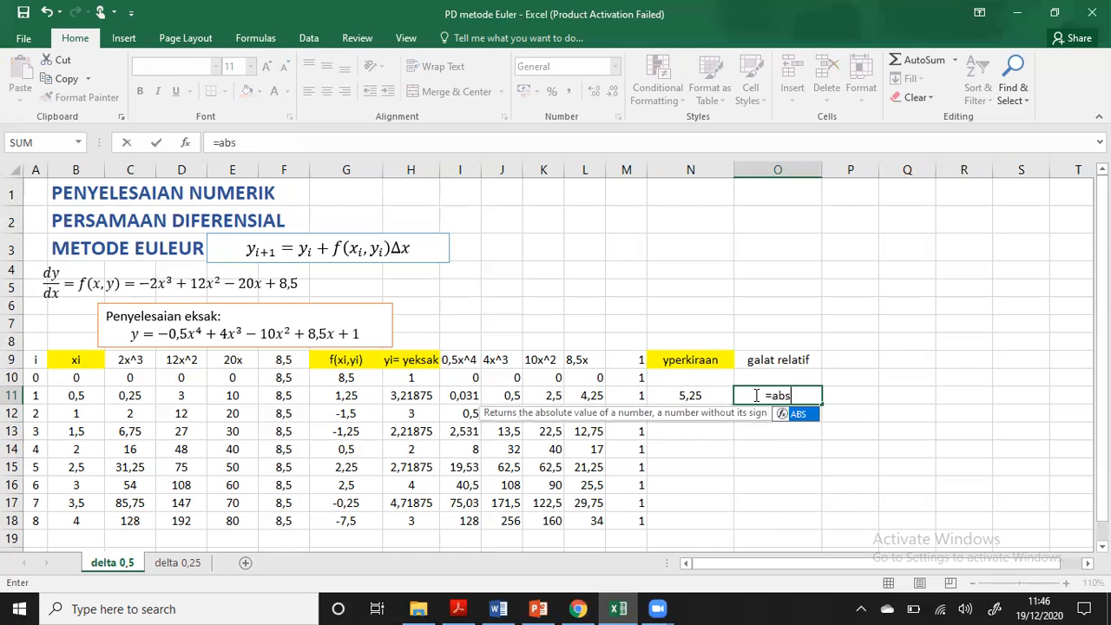
pyautogui.write('(')
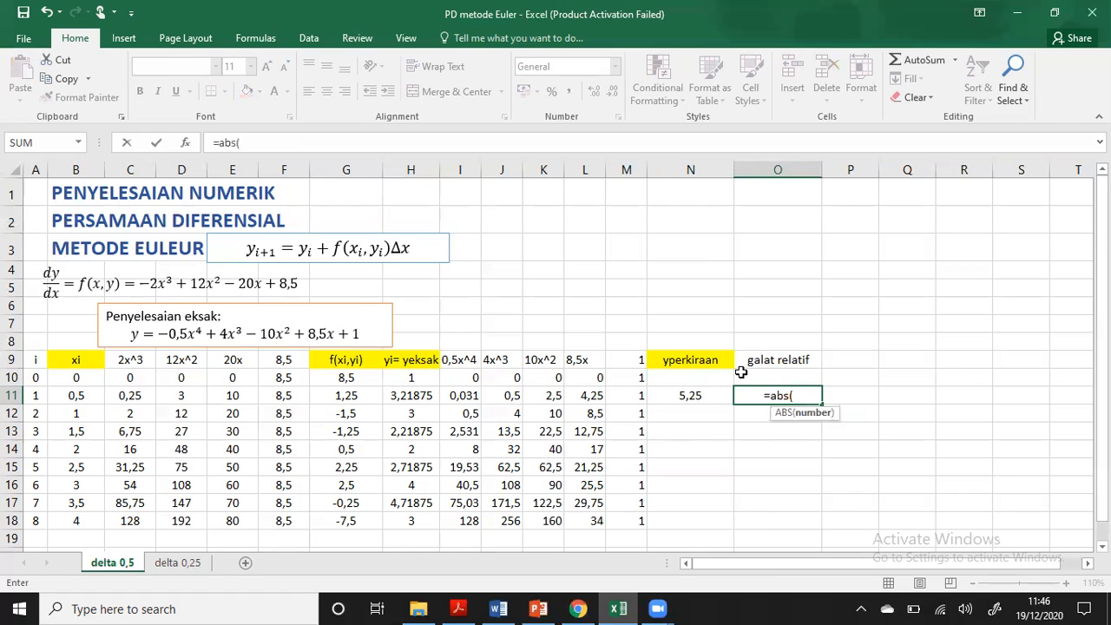
pyautogui.click(411, 395)
pyautogui.write('-')
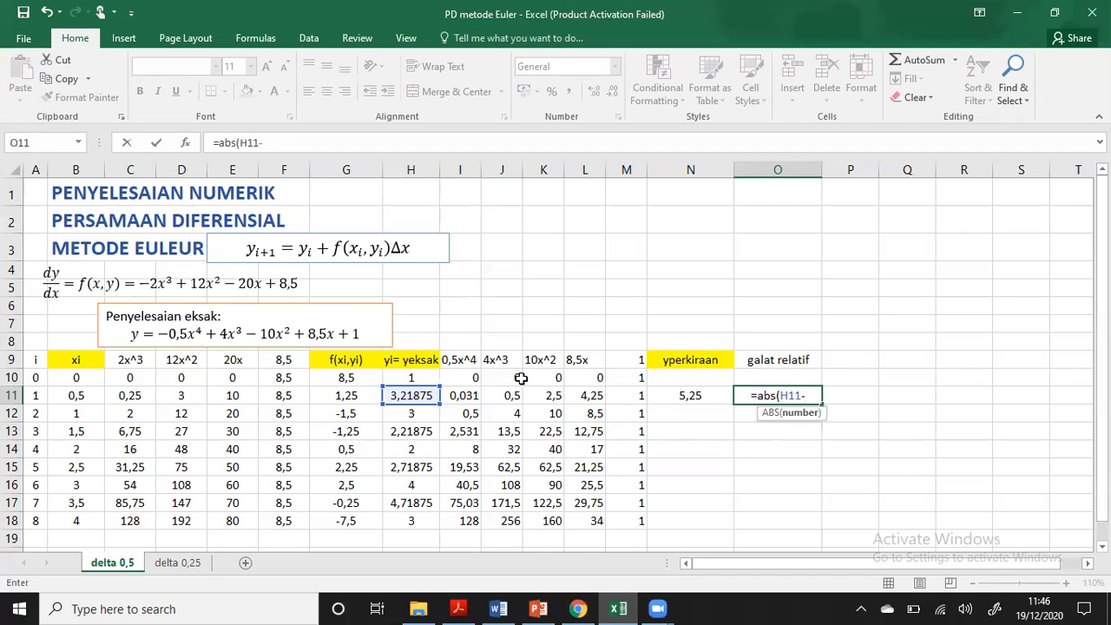
pyautogui.click(707, 404)
pyautogui.write(')/')
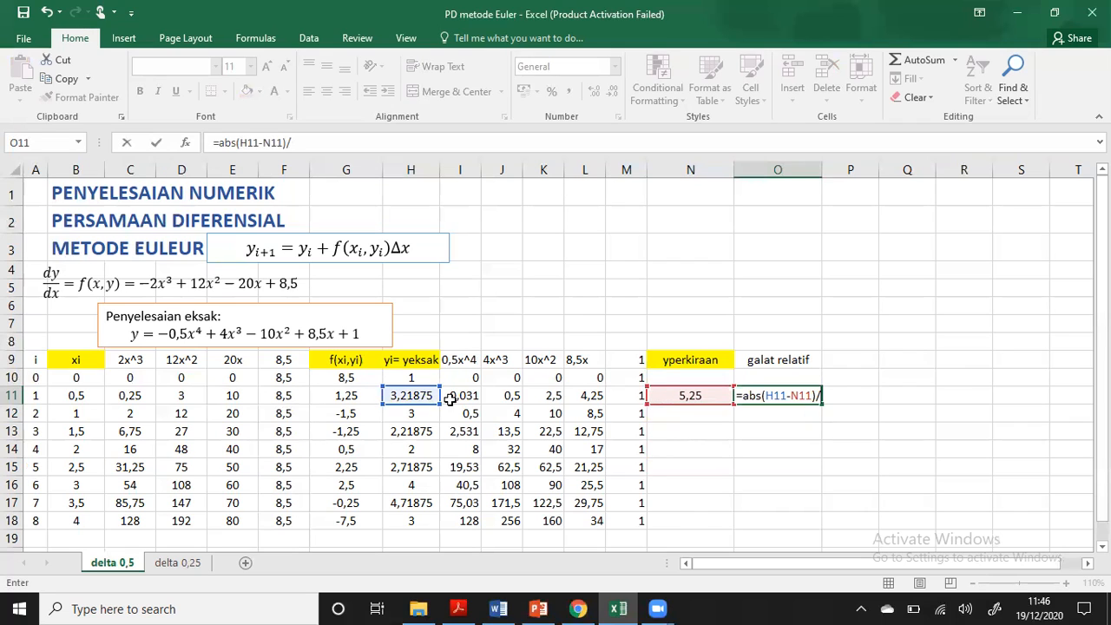
pyautogui.click(423, 396)
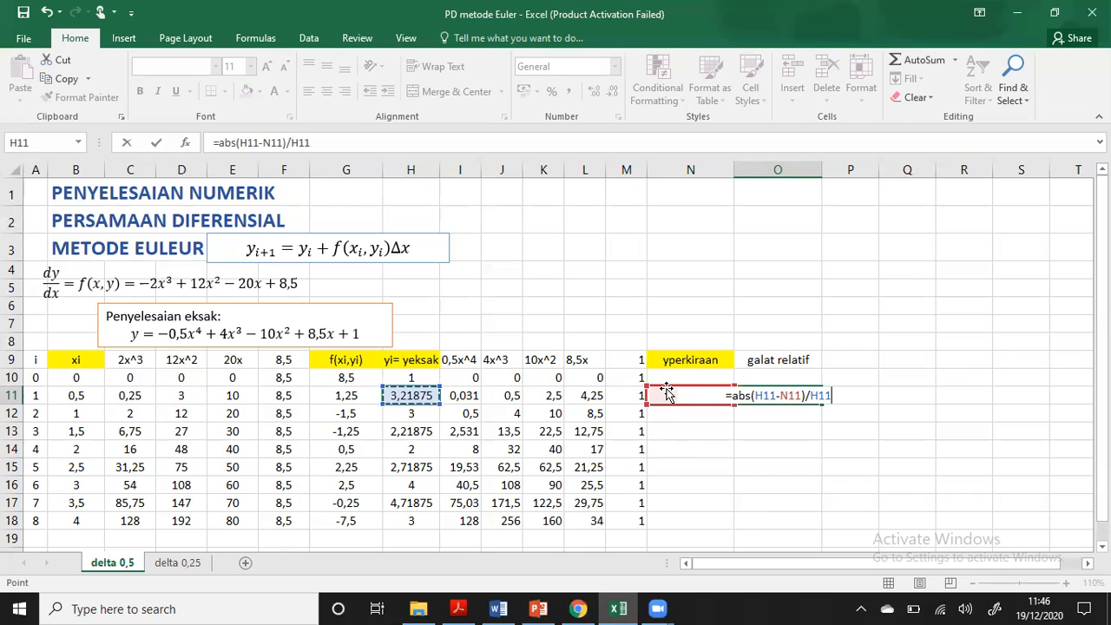
pyautogui.write('*')
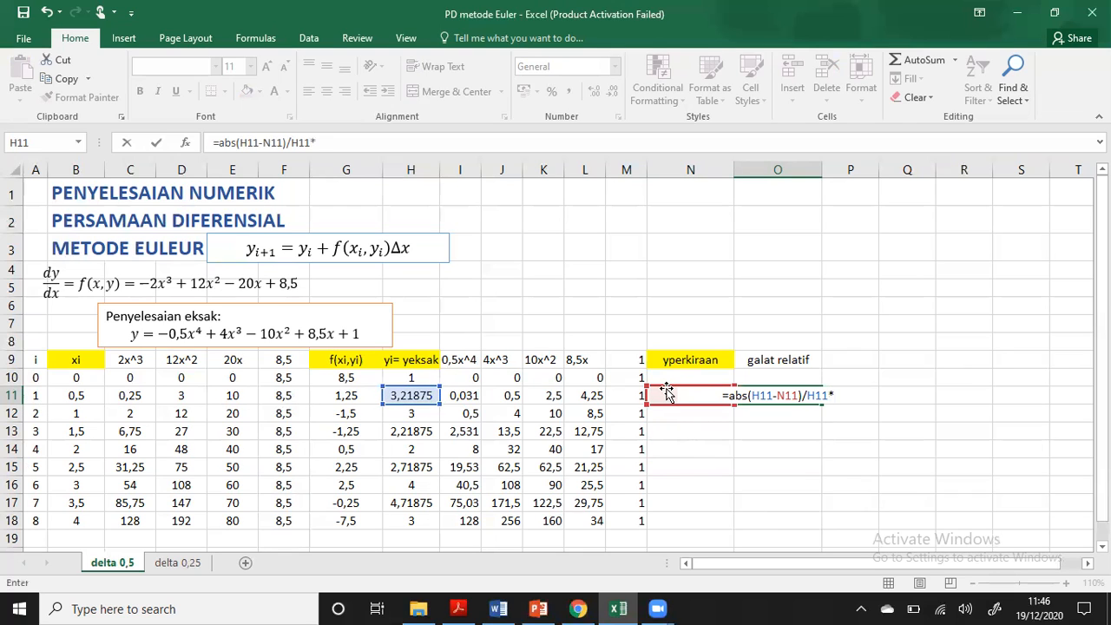
pyautogui.write('100')
pyautogui.press('Return')
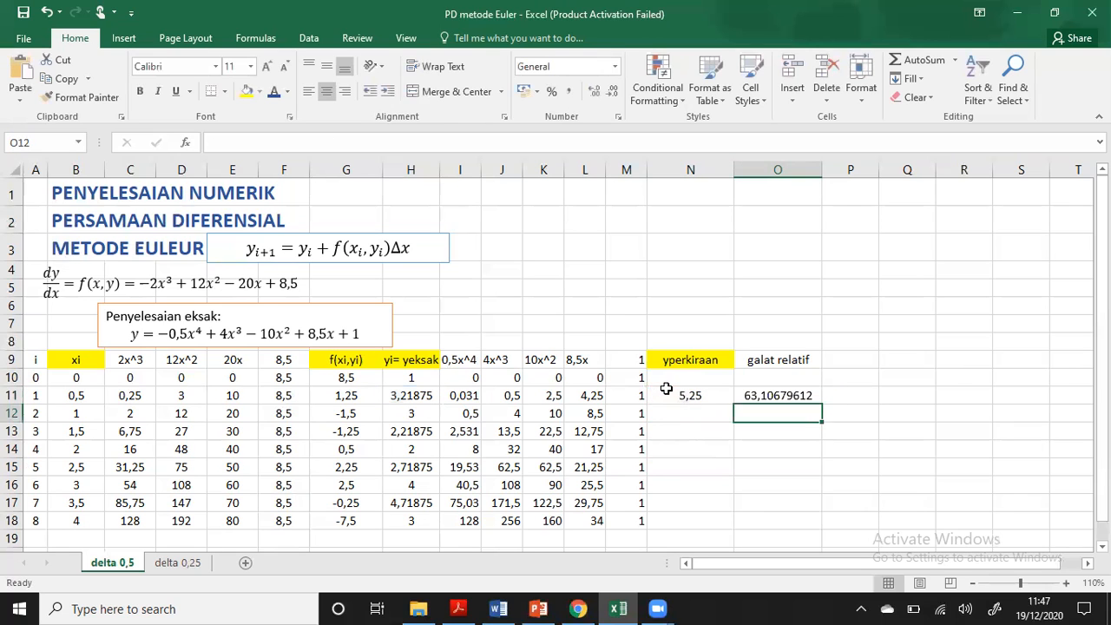
# Format the galat relatif value in O11 to three decimal places
pyautogui.click(781, 395)
pyautogui.click(612, 92)
pyautogui.click(613, 91)
pyautogui.click(612, 91)
pyautogui.click(612, 91)
pyautogui.click(612, 91)
pyautogui.click(613, 91)
pyautogui.click(593, 91)
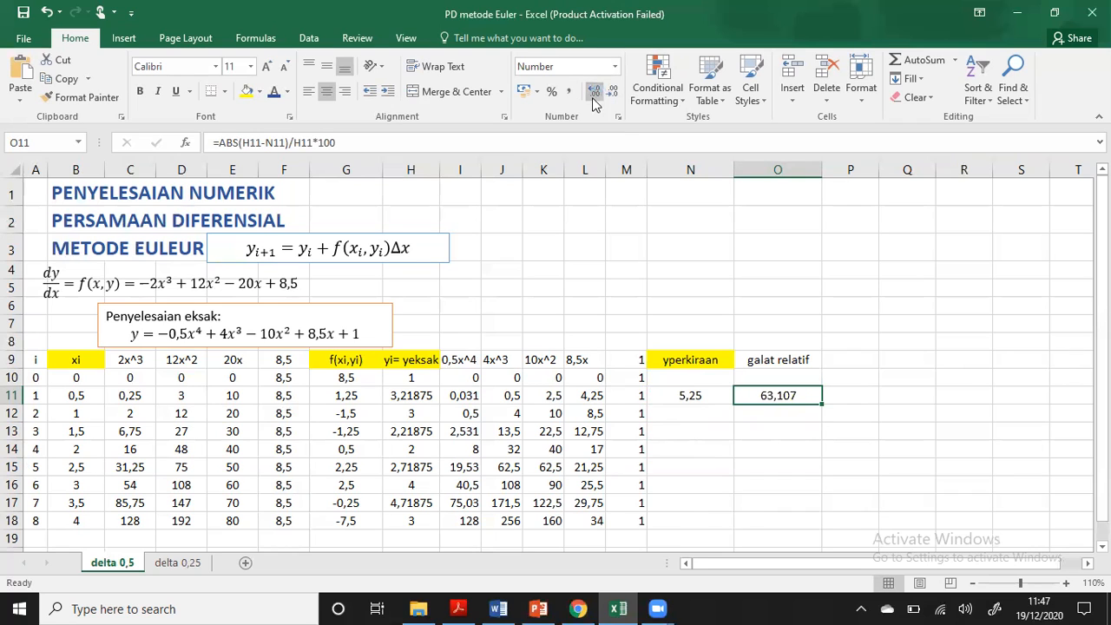
# Copy the yperkiraan formula from N11 down one row to N12
pyautogui.click(686, 396)
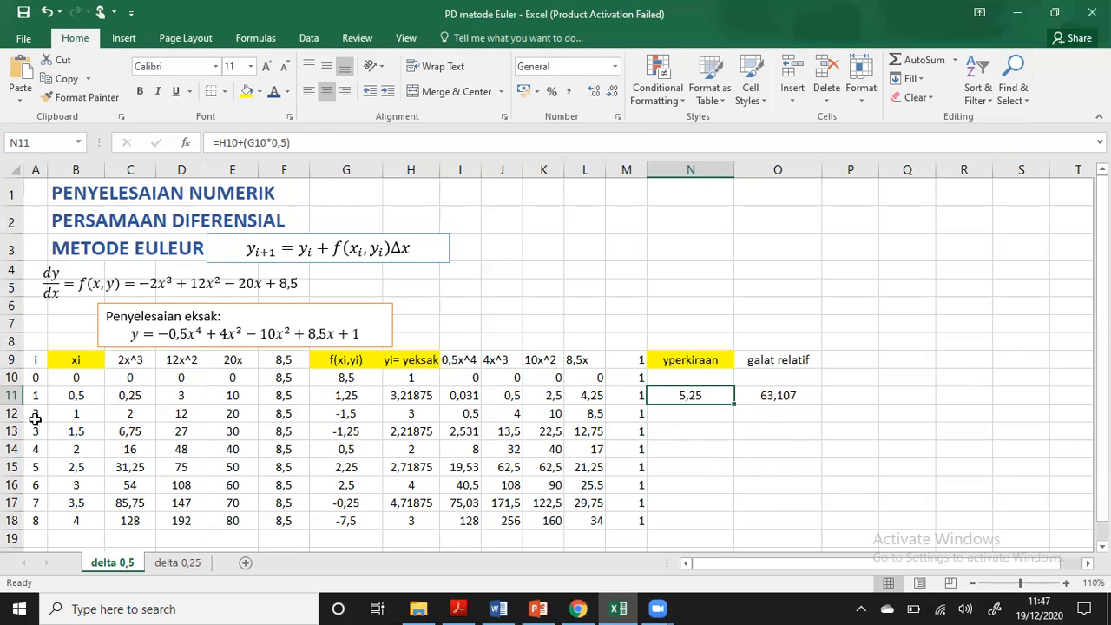
pyautogui.click(665, 416)
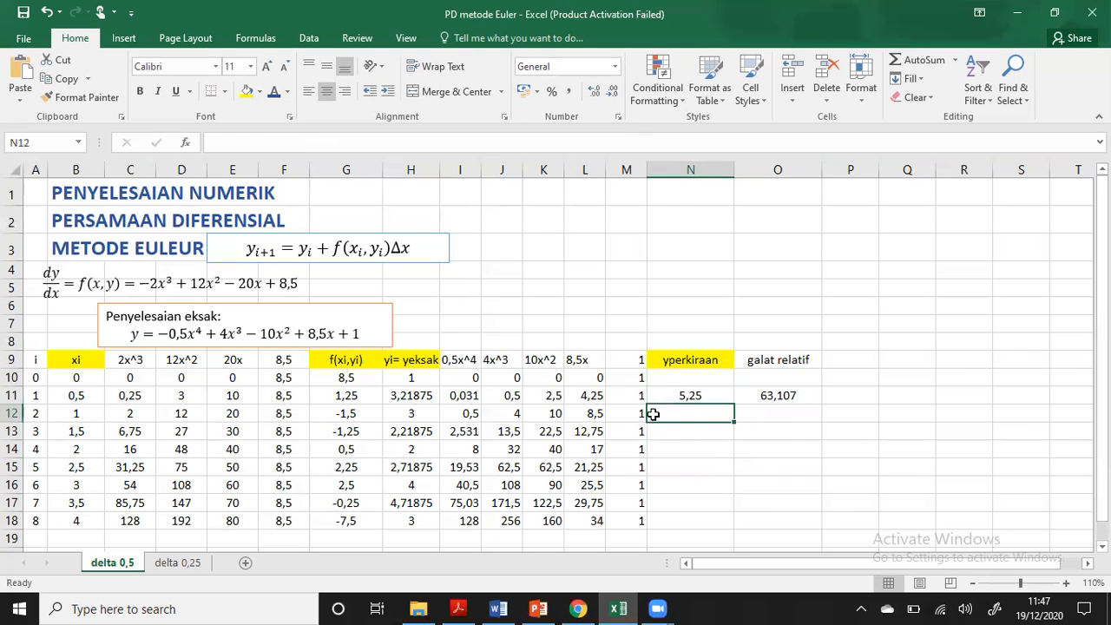
pyautogui.click(672, 397)
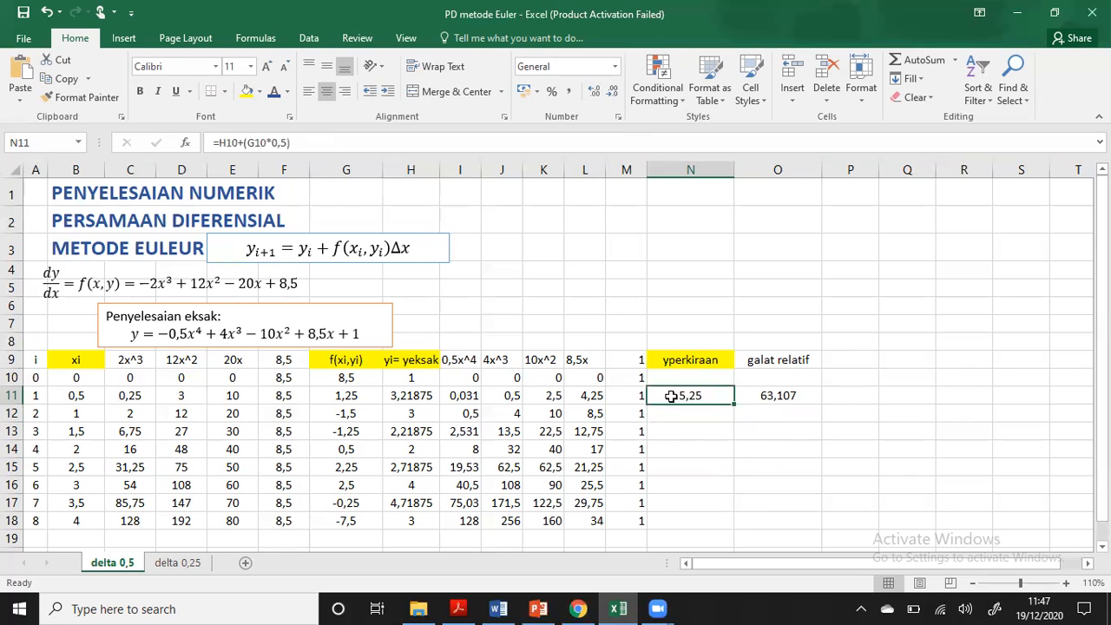
pyautogui.moveTo(735, 407); pyautogui.dragTo(708, 423)
pyautogui.click(705, 416)
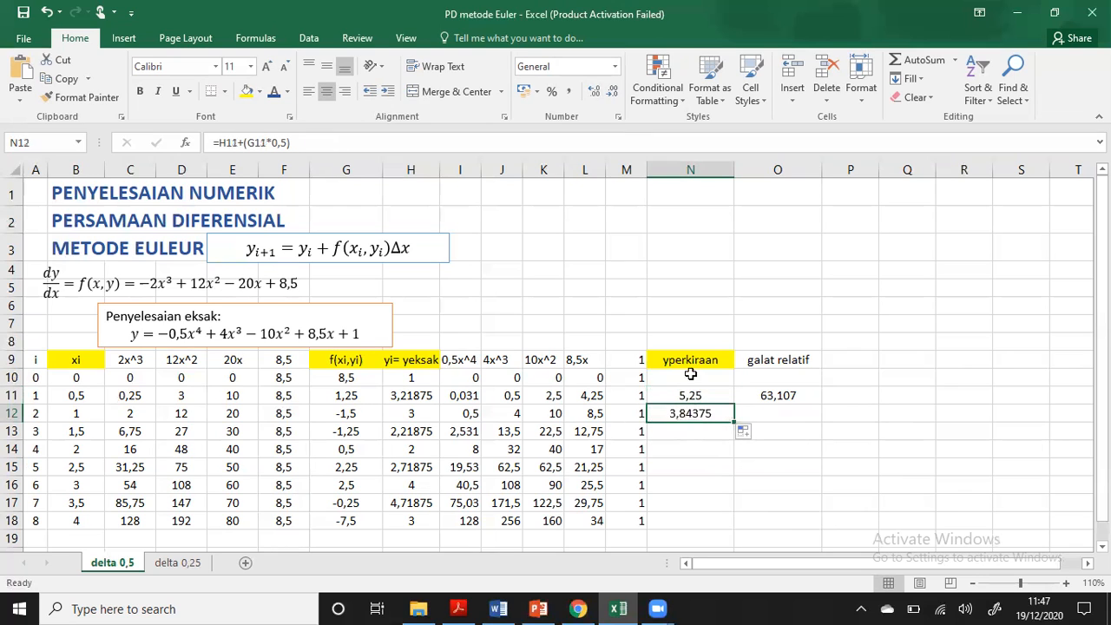
# Change the yperkiraan formula in N12 to =N11+(G11*0,5) so it builds on the previous estimate
pyautogui.click(235, 144)
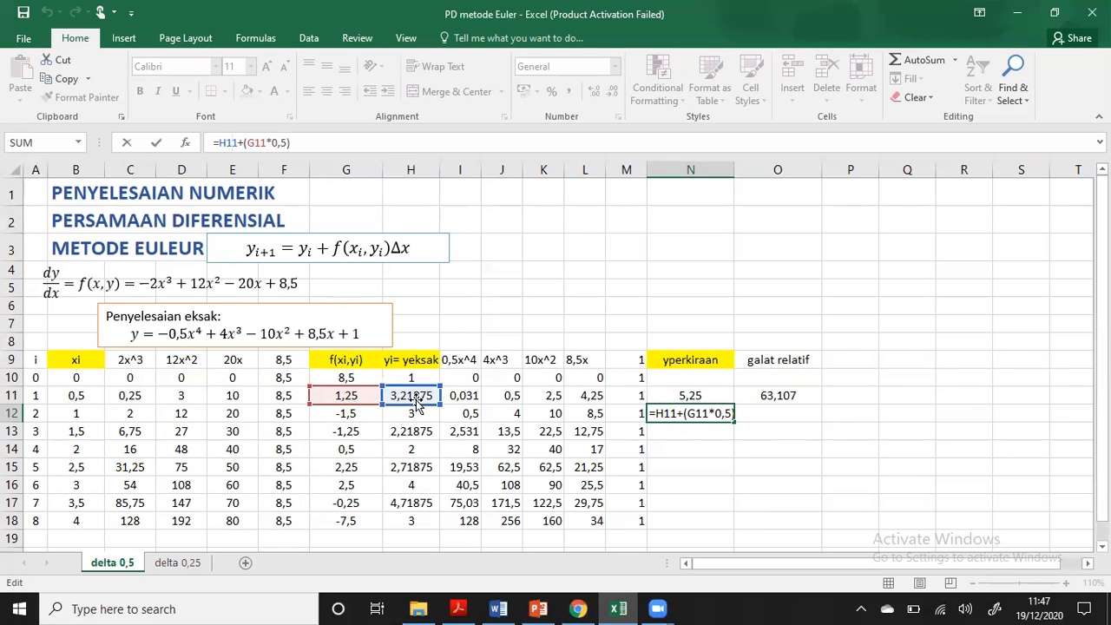
pyautogui.click(311, 251)
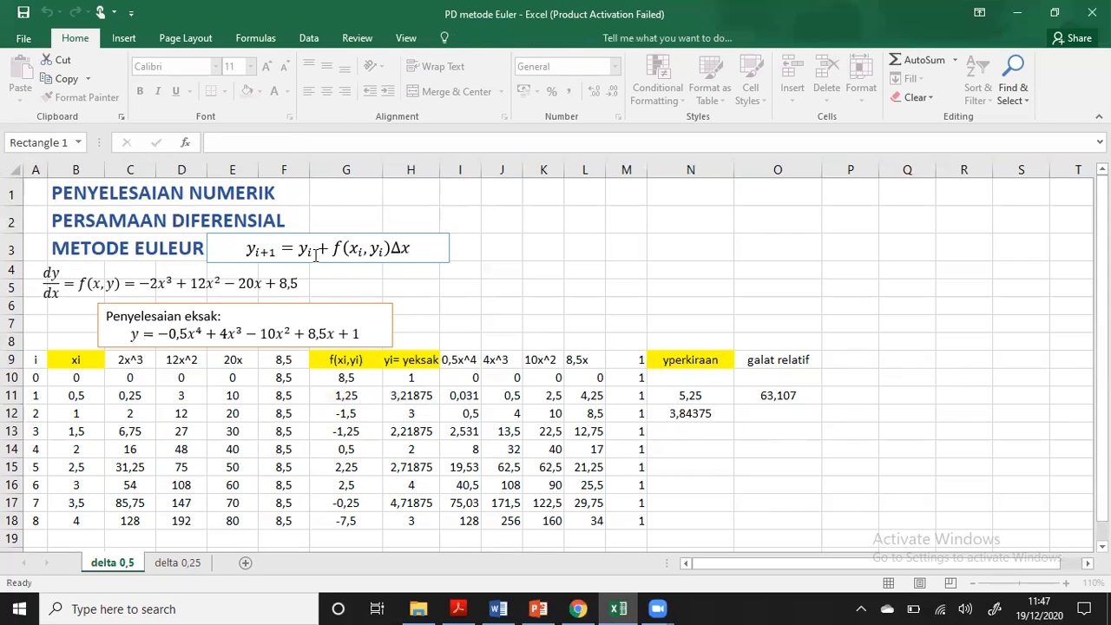
pyautogui.click(679, 410)
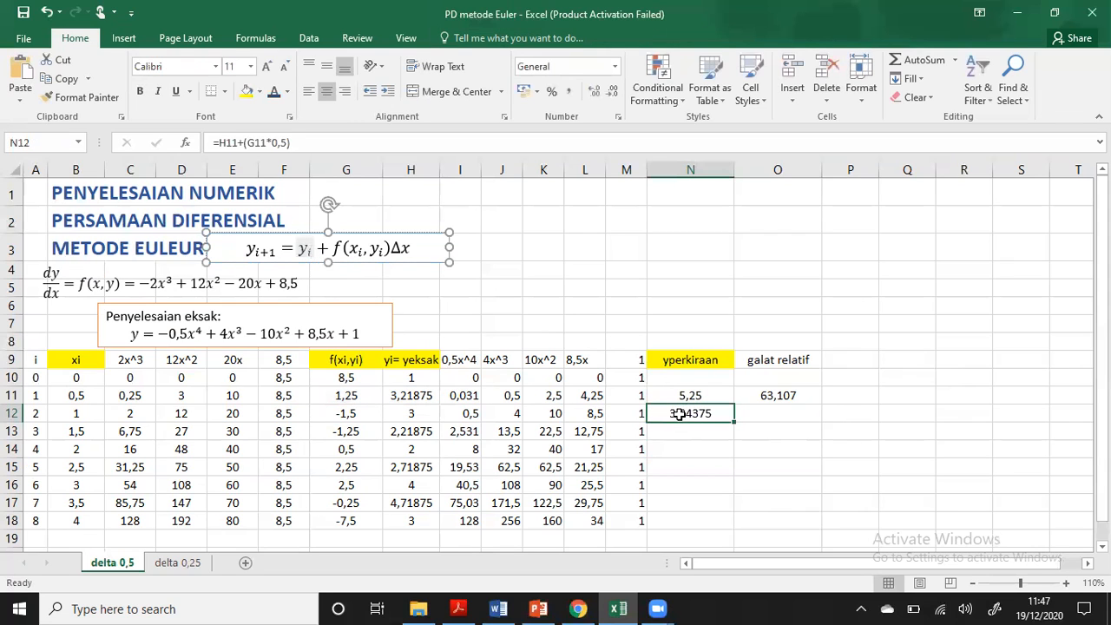
pyautogui.click(242, 141)
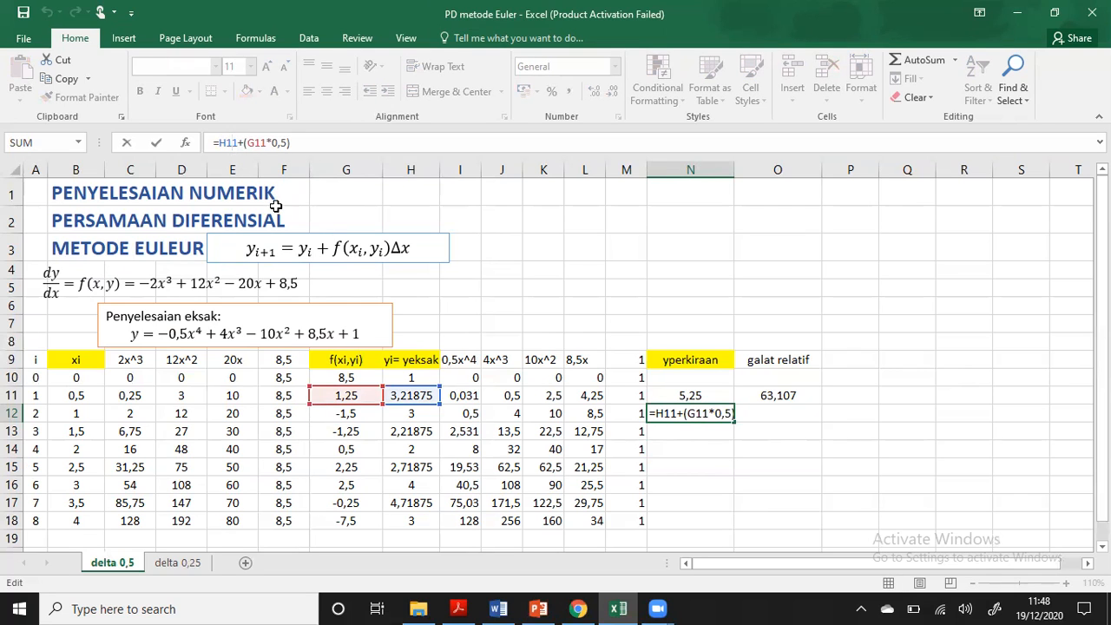
pyautogui.press('BackSpace')
pyautogui.press('BackSpace')
pyautogui.press('BackSpace')
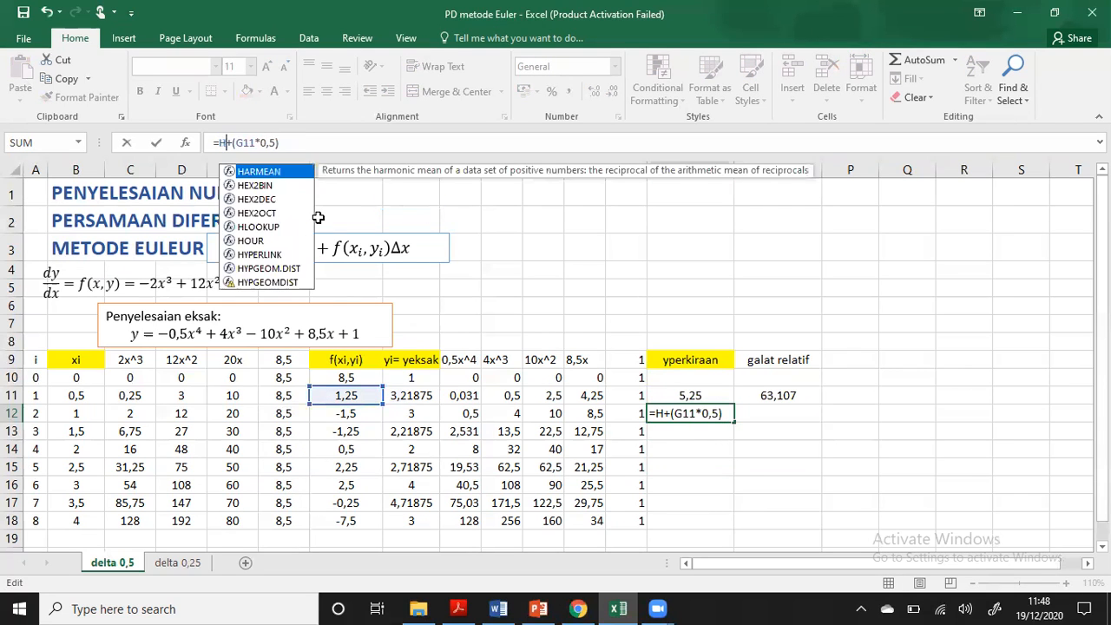
pyautogui.click(668, 395)
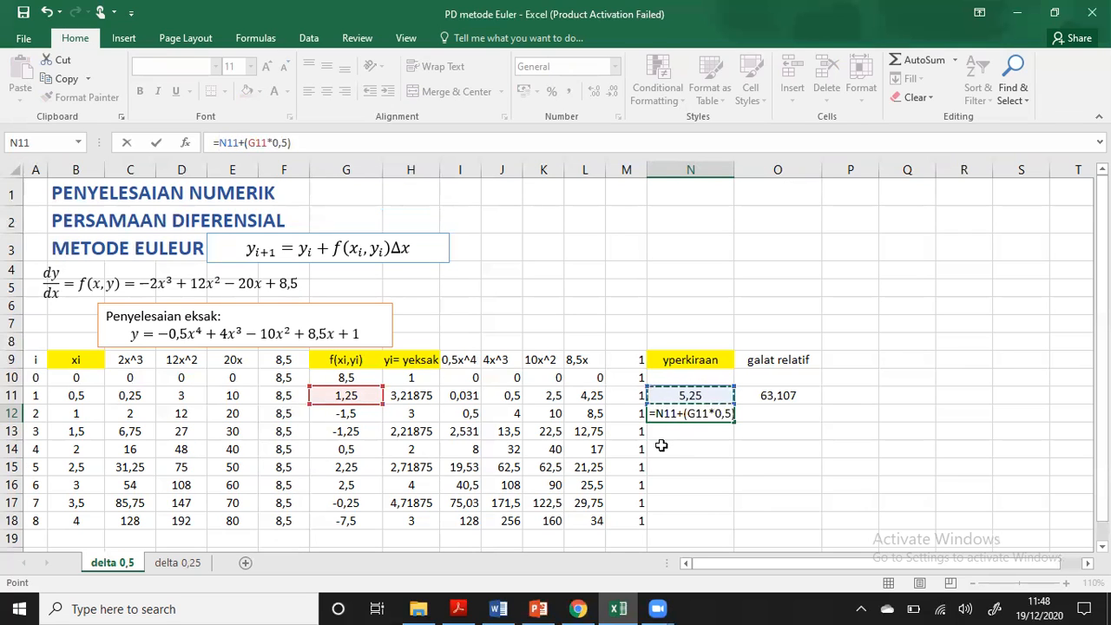
pyautogui.press('Return')
# Copy the galat relatif formula in O11 and the yperkiraan formula in N12 down to row 18
pyautogui.click(712, 415)
pyautogui.click(779, 396)
pyautogui.moveTo(821, 404); pyautogui.dragTo(808, 529)
pyautogui.moveTo(801, 490); pyautogui.dragTo(801, 492)
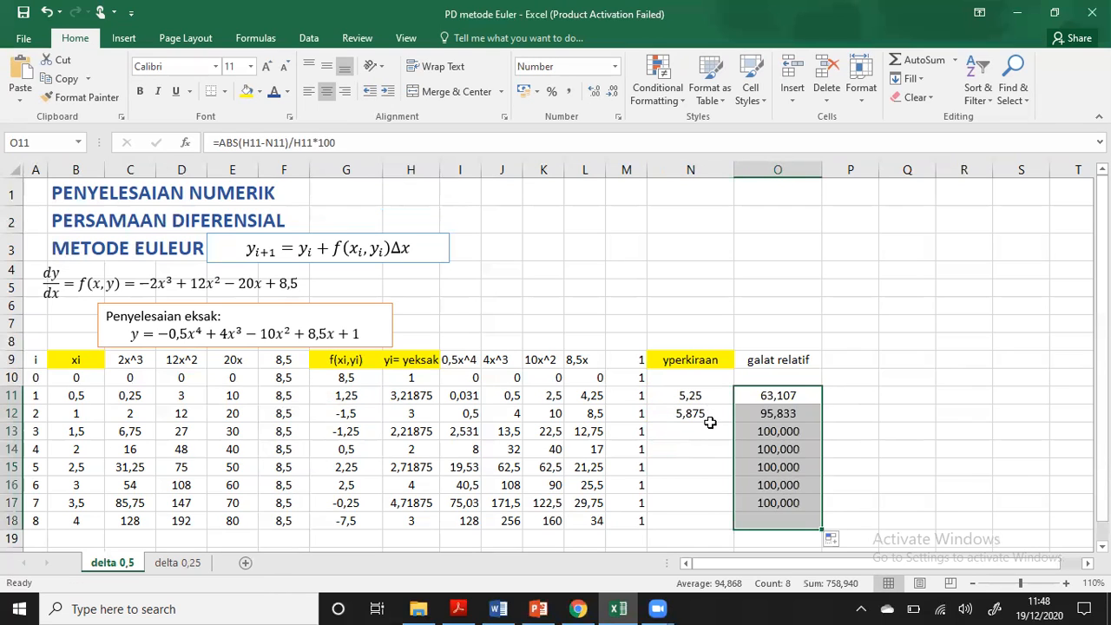
pyautogui.click(712, 415)
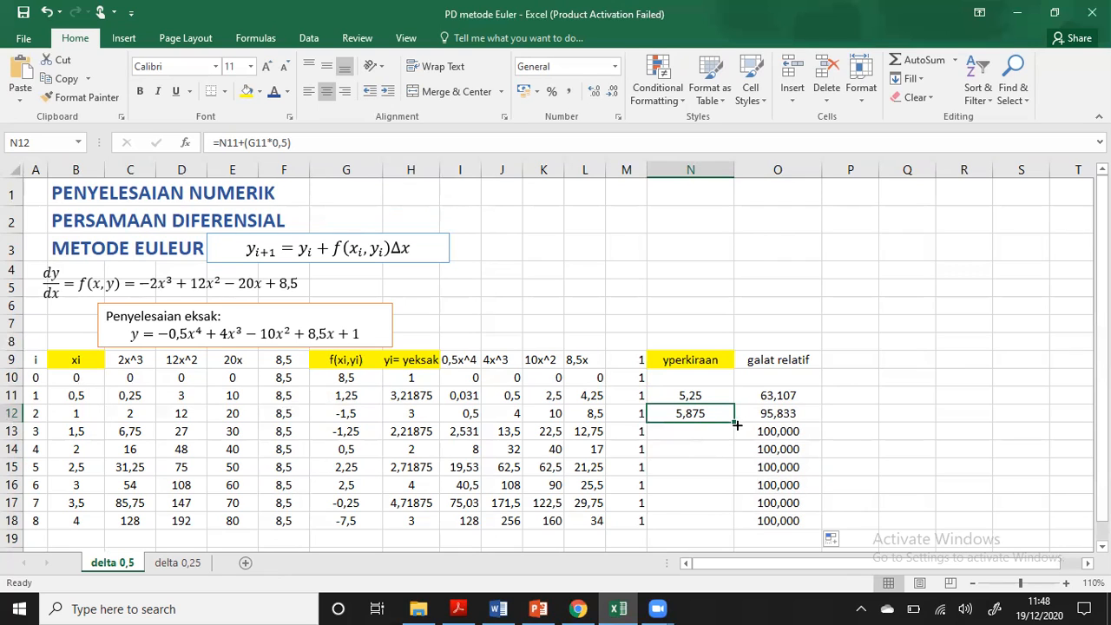
pyautogui.moveTo(734, 421); pyautogui.dragTo(722, 521)
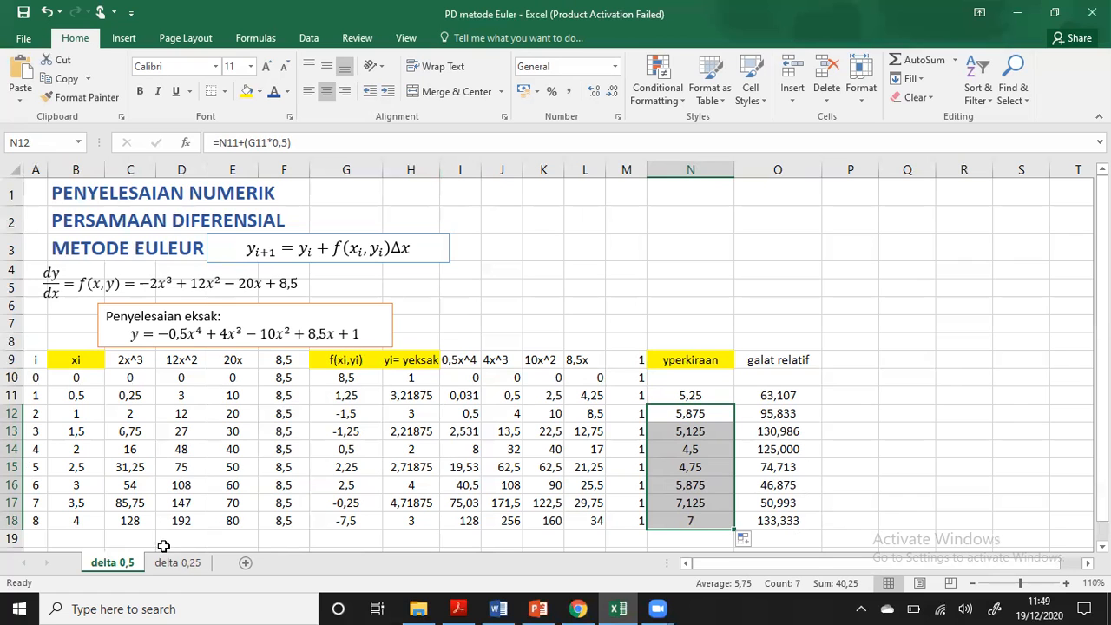
# On the delta 0,25 sheet, continue the i numbering in column A down to 16 in A26
pyautogui.click(188, 565)
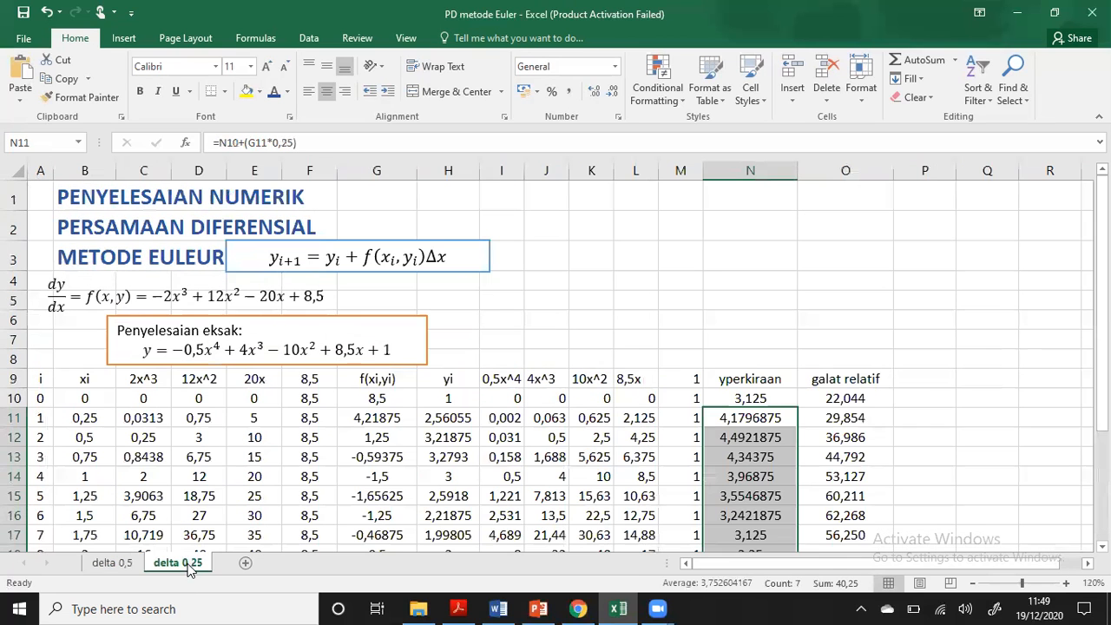
pyautogui.scroll(-2, 304, 273)
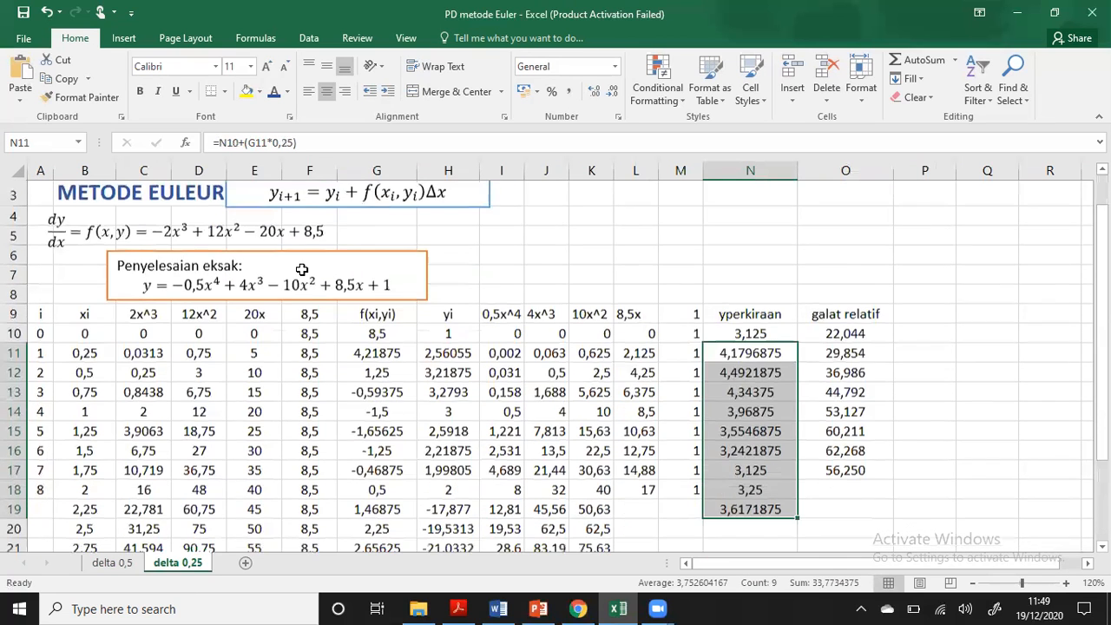
pyautogui.click(88, 254)
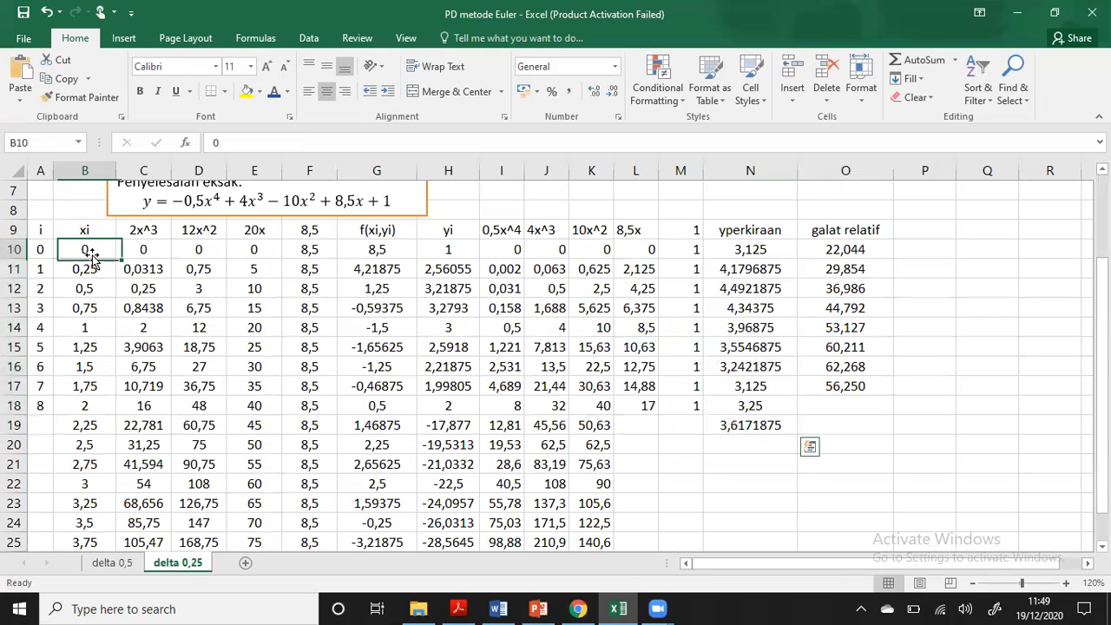
pyautogui.click(91, 271)
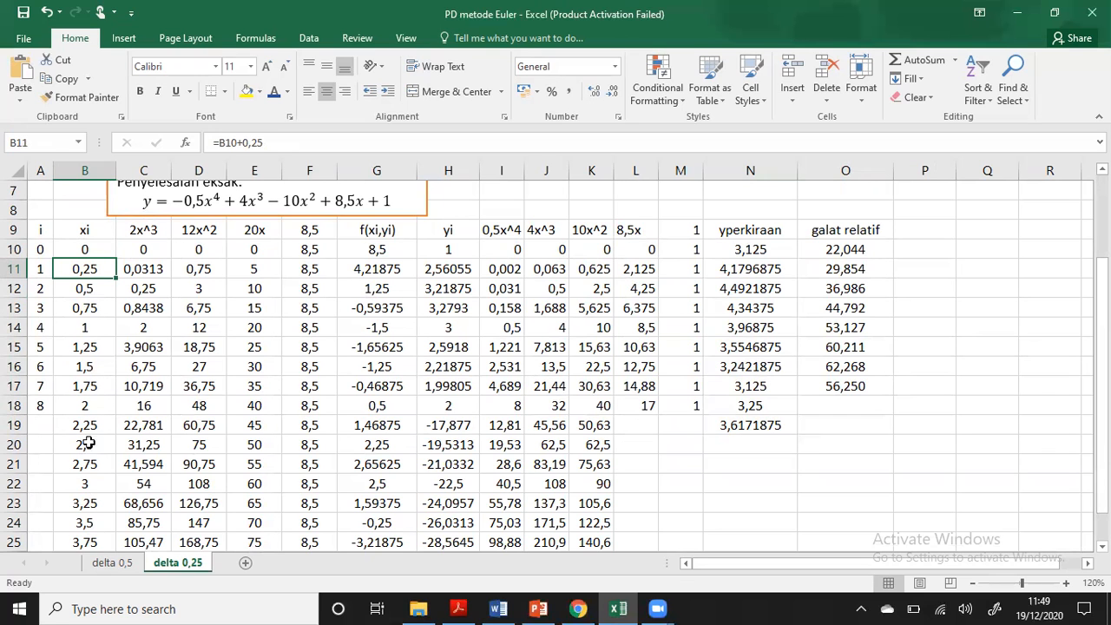
pyautogui.scroll(2, 91, 286)
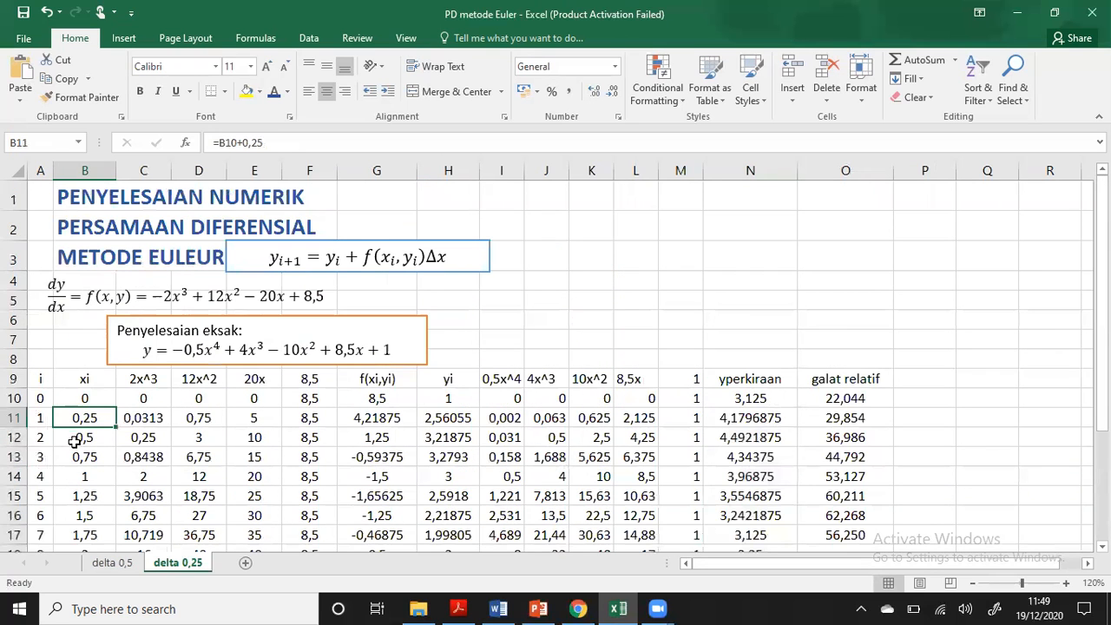
pyautogui.scroll(-1, 82, 420)
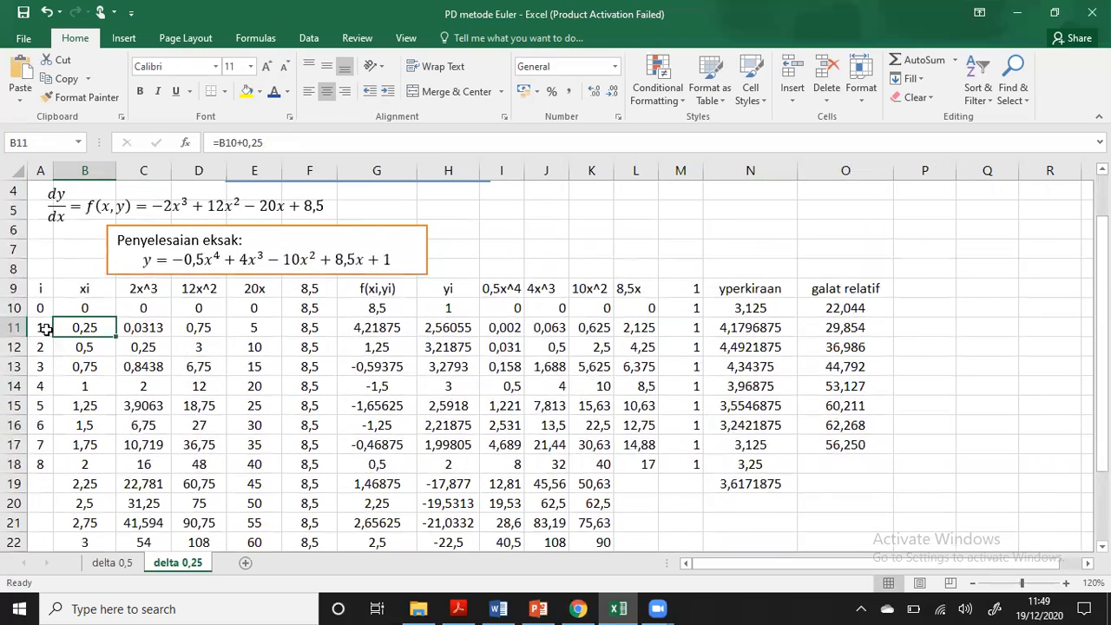
pyautogui.moveTo(39, 311); pyautogui.dragTo(62, 539)
# Compare the finished delta 0,5 table with the partly filled table on the delta 0,25 sheet
pyautogui.click(123, 566)
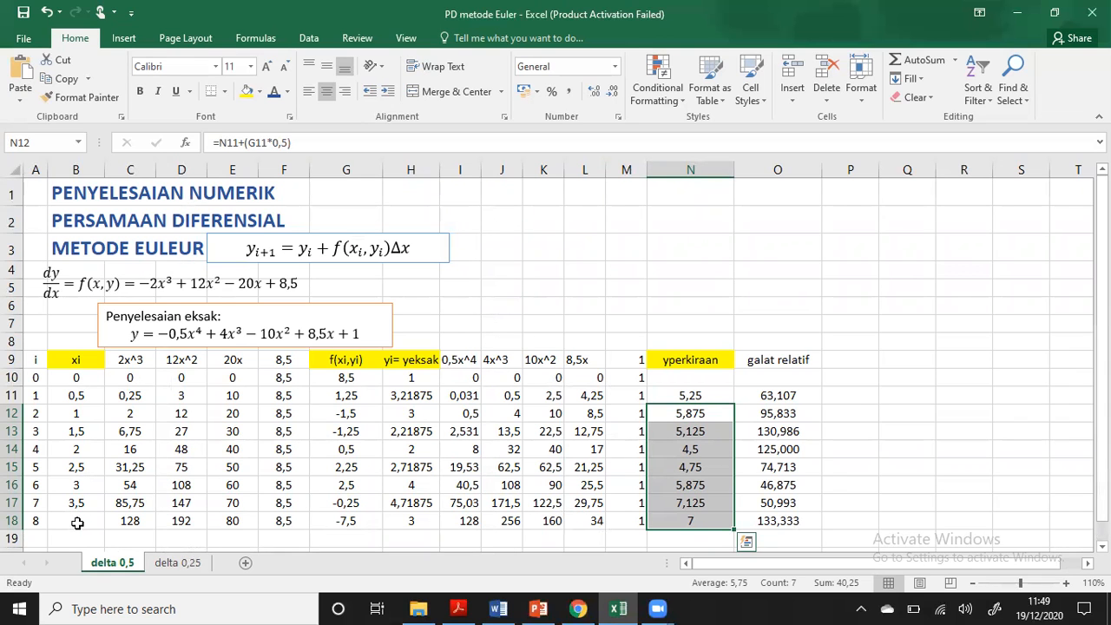
pyautogui.click(177, 564)
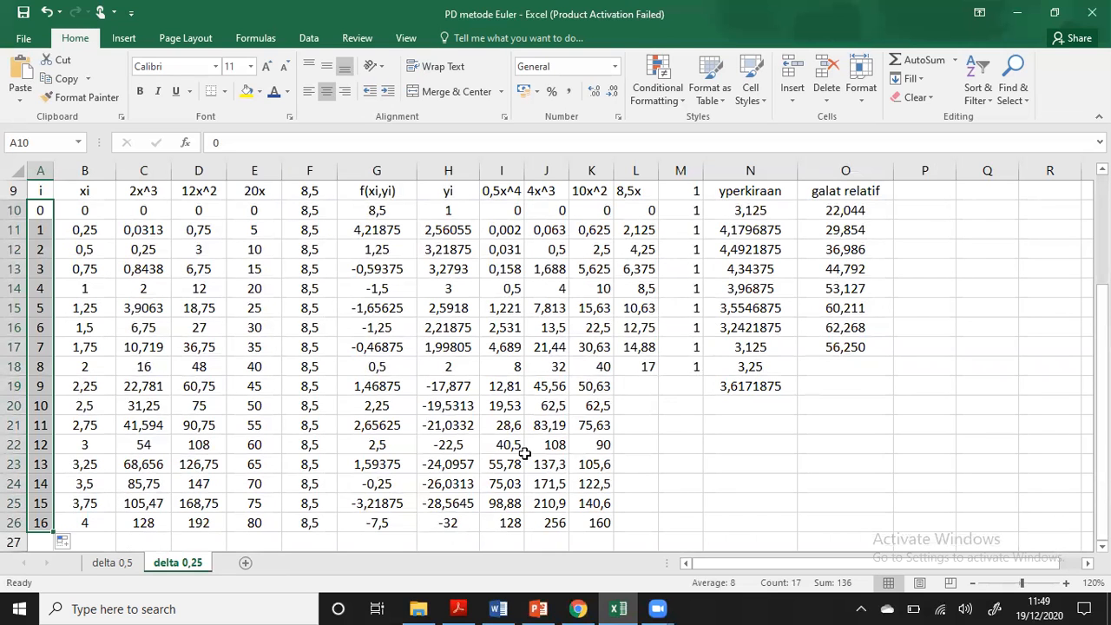
pyautogui.scroll(3, 523, 454)
pyautogui.scroll(-1, 293, 347)
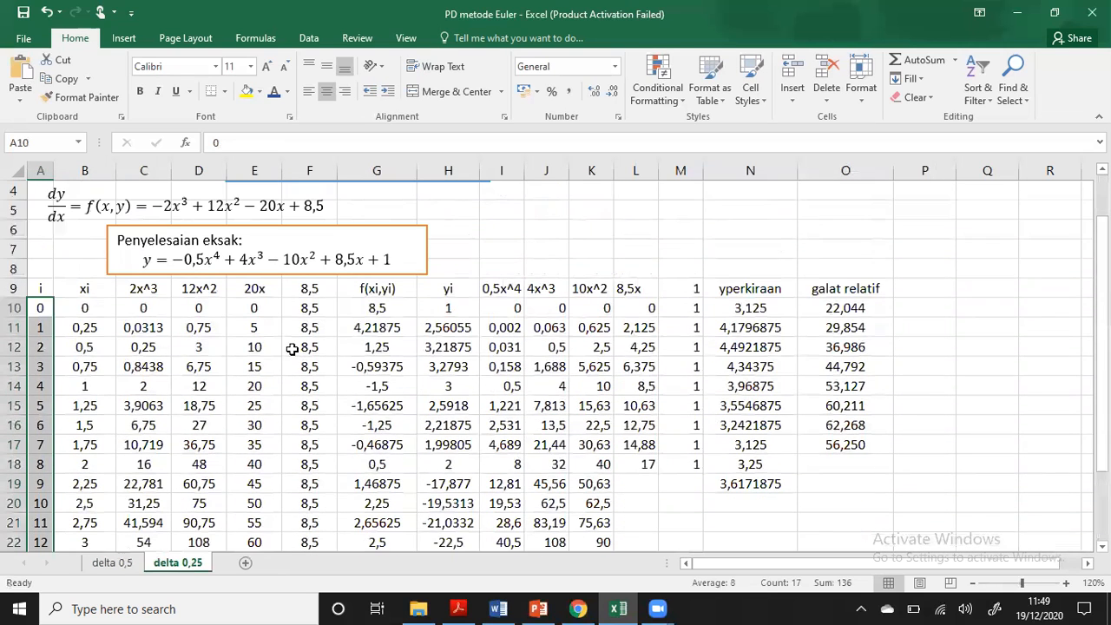
# Examine the formulas behind the delta 0,25 table in cells C10, N10, N19 and L18
pyautogui.click(101, 311)
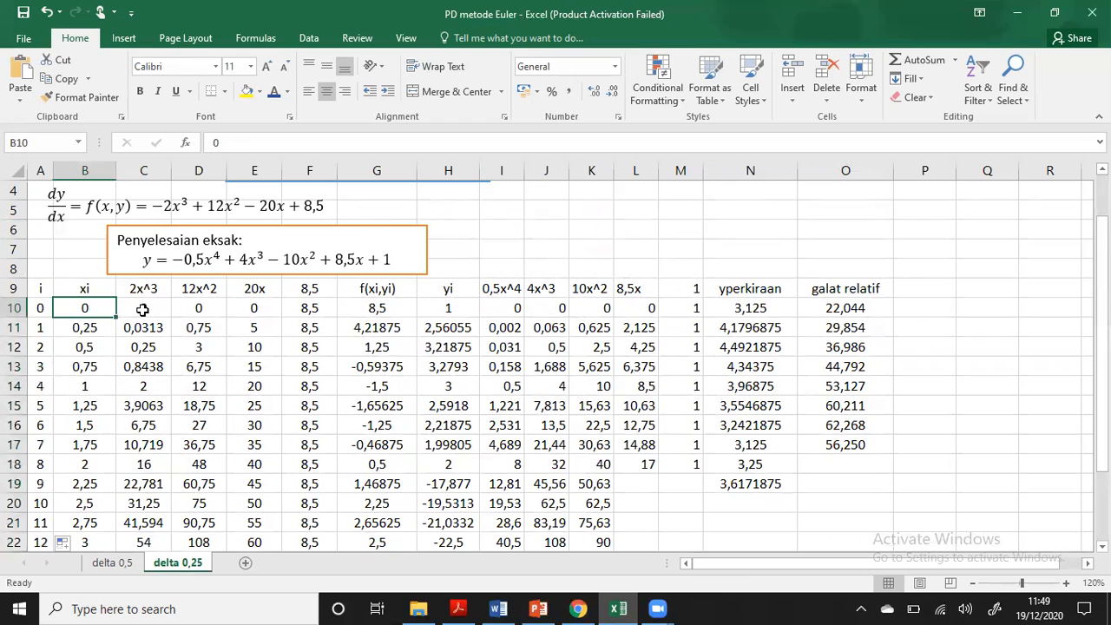
pyautogui.click(142, 310)
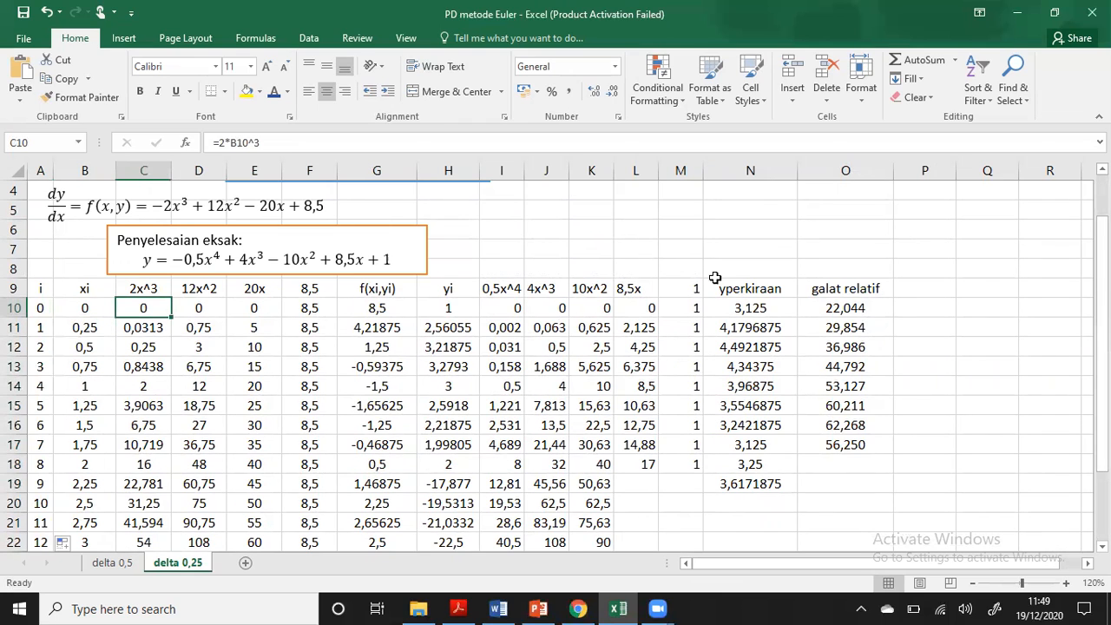
pyautogui.click(760, 310)
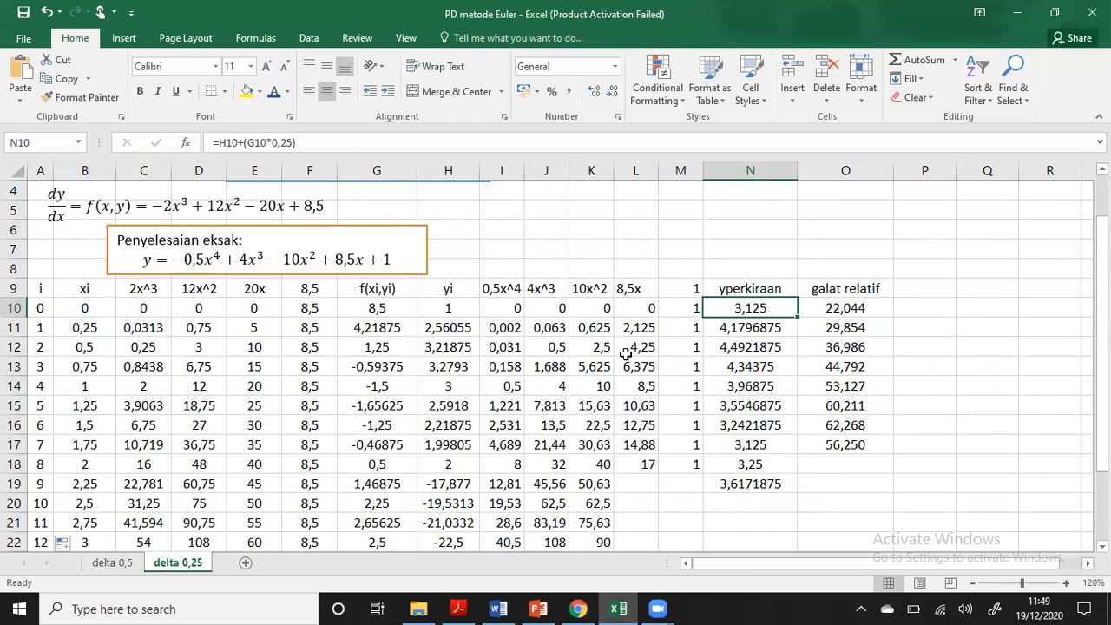
pyautogui.click(289, 146)
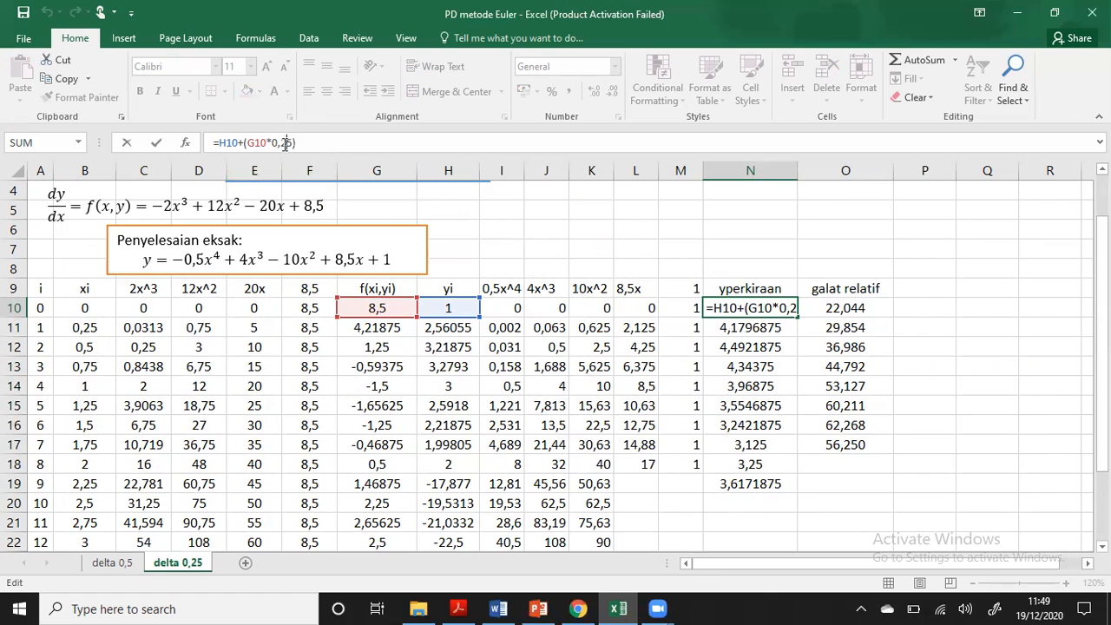
pyautogui.write(')')
pyautogui.click(750, 484)
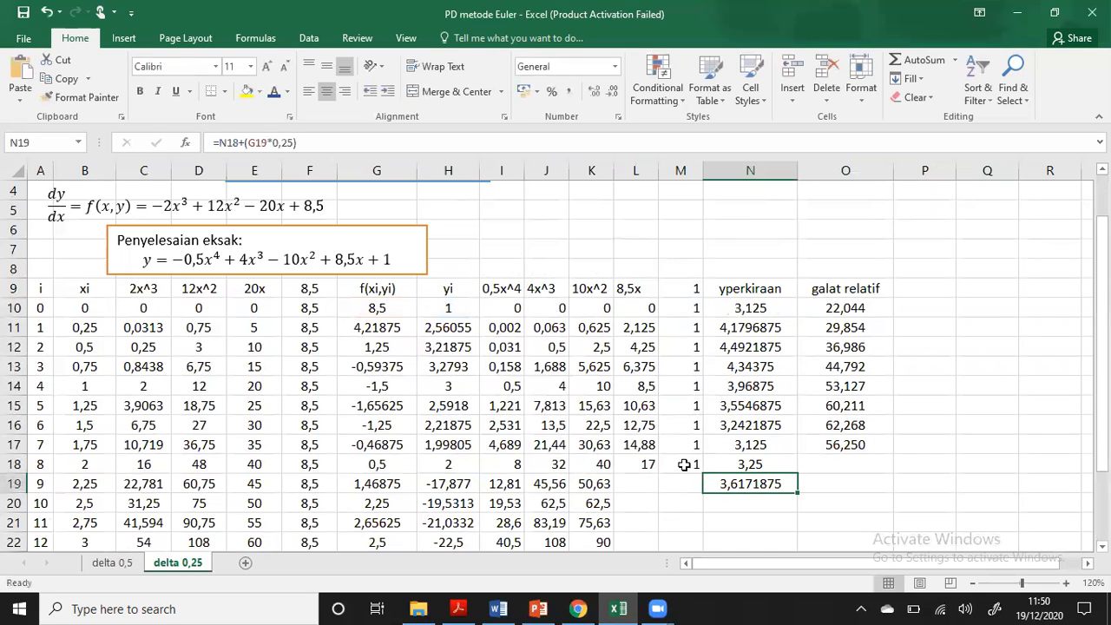
pyautogui.click(649, 465)
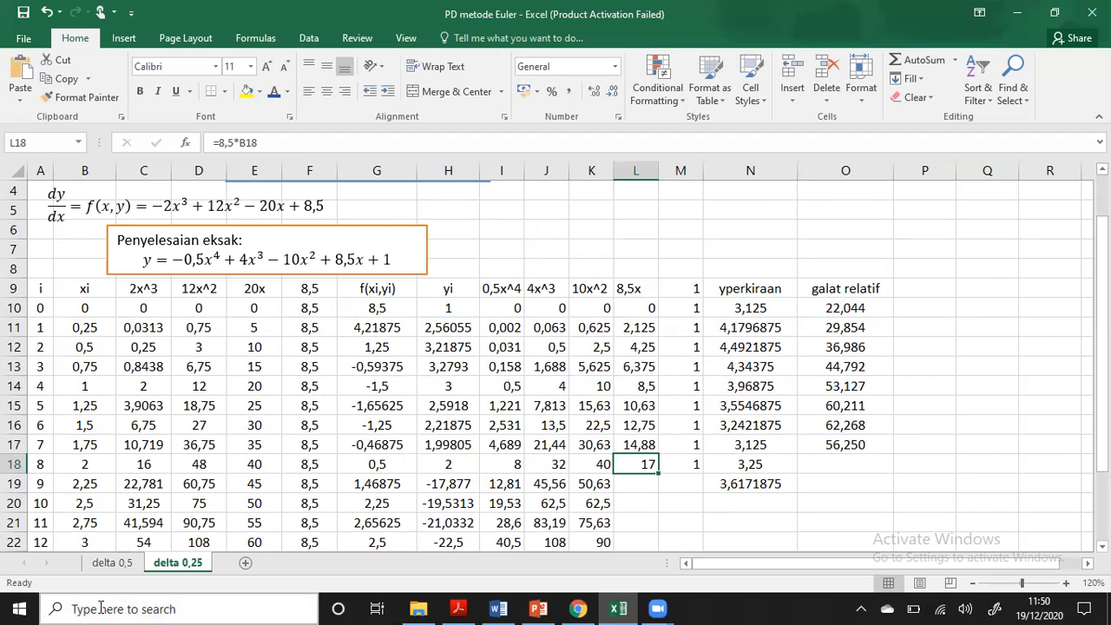
# Review the delta 0,5 and delta 0,25 sheets once more, finishing on the delta 0,5 sheet
pyautogui.click(121, 564)
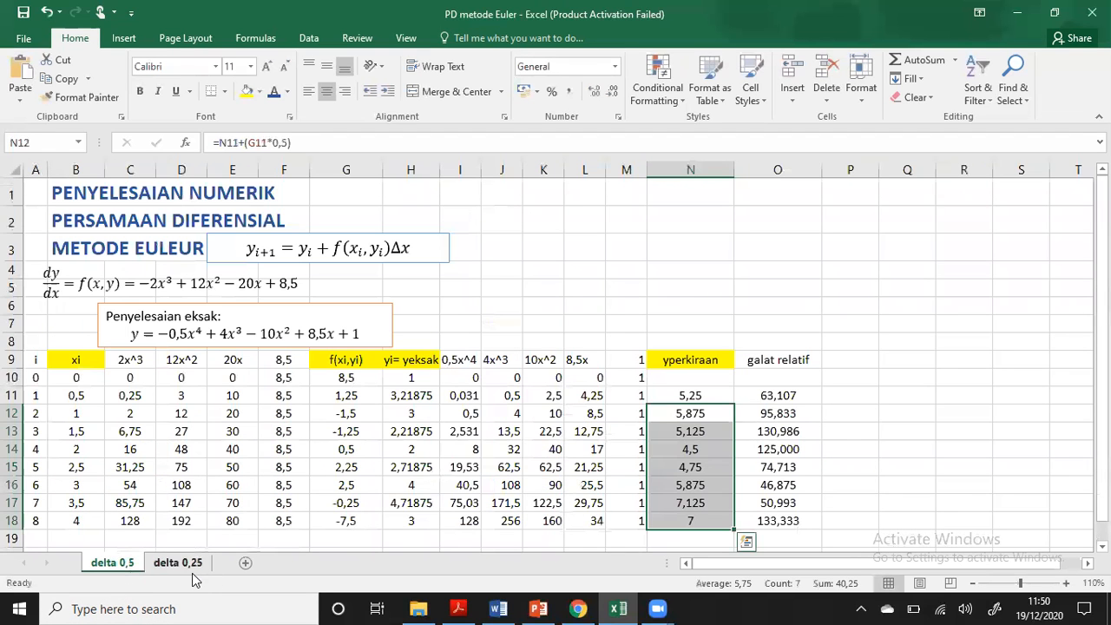
pyautogui.click(187, 566)
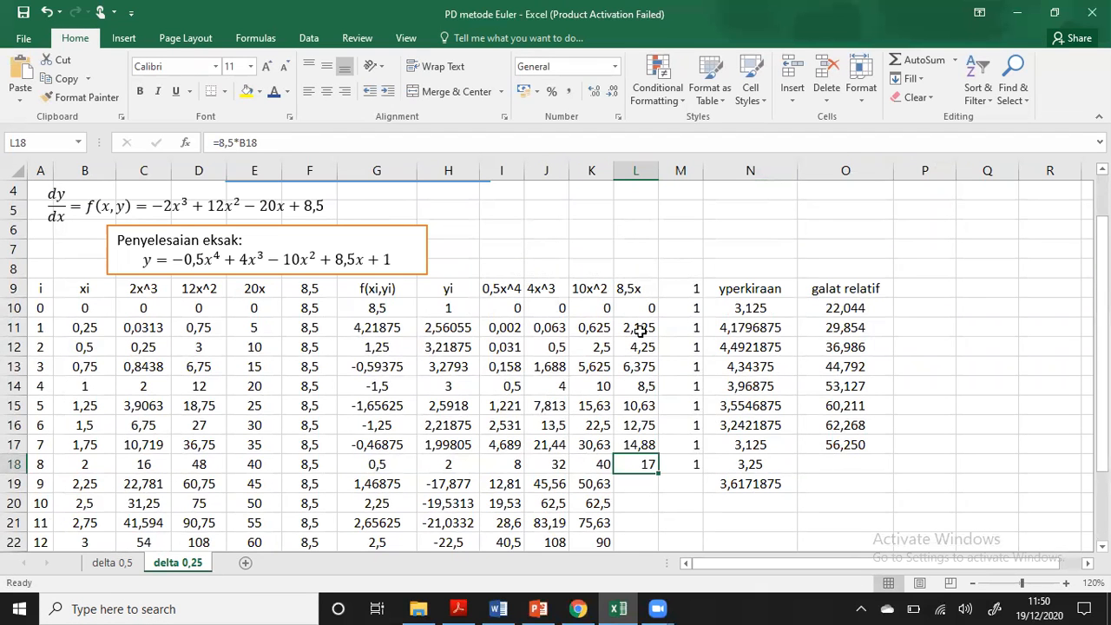
pyautogui.click(111, 566)
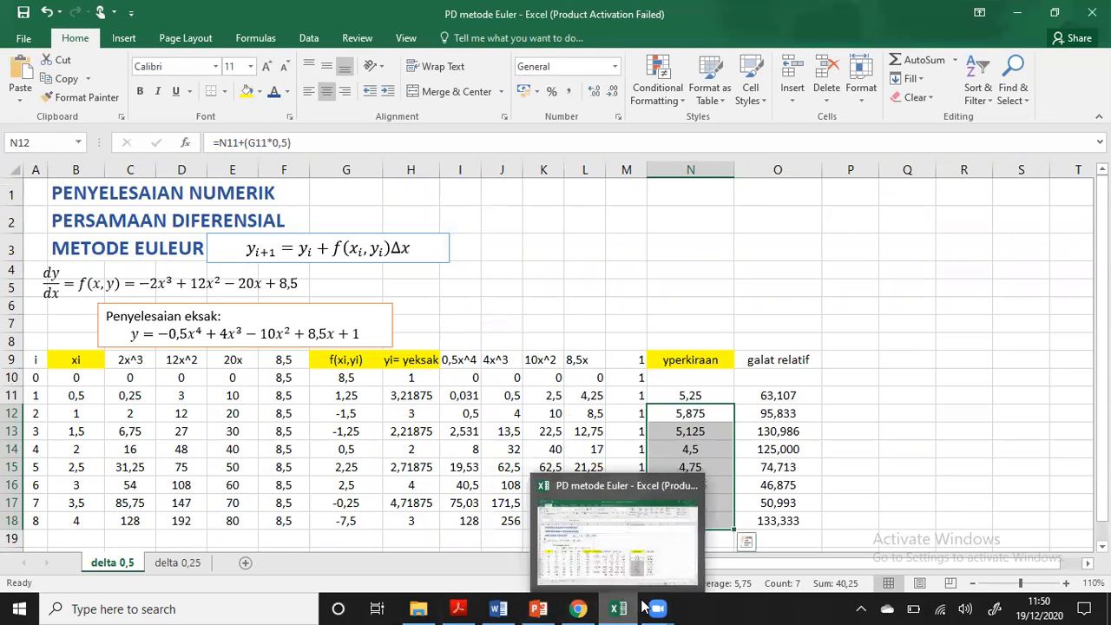
# Switch to the Metode Euler presentation in PowerPoint and show its title slide followed by the closing slide 6
pyautogui.click(538, 607)
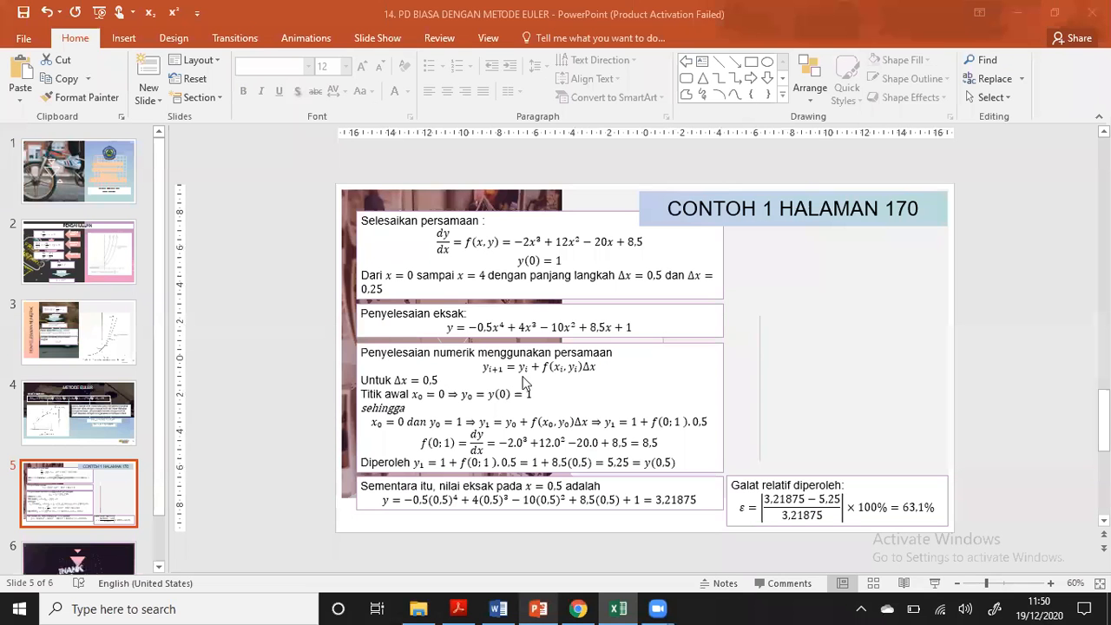
pyautogui.click(84, 166)
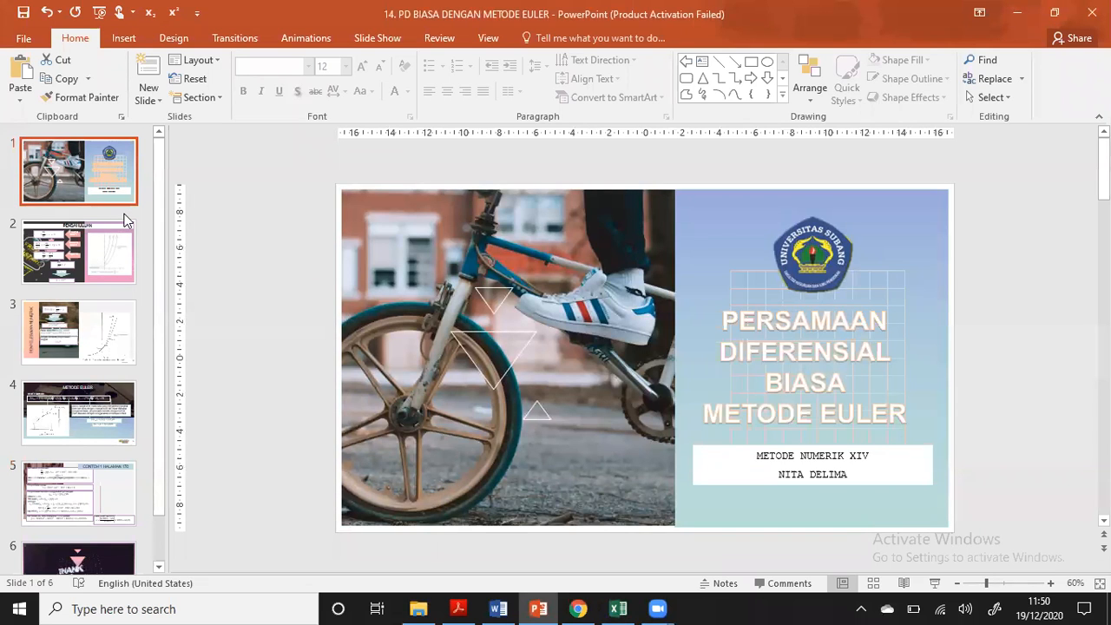
pyautogui.click(59, 566)
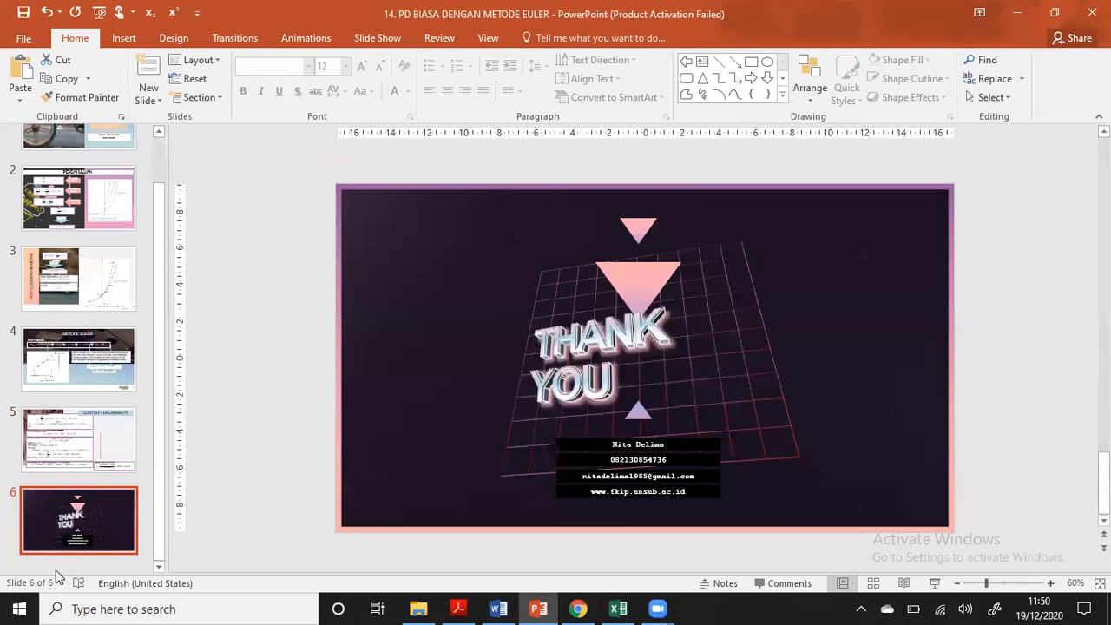